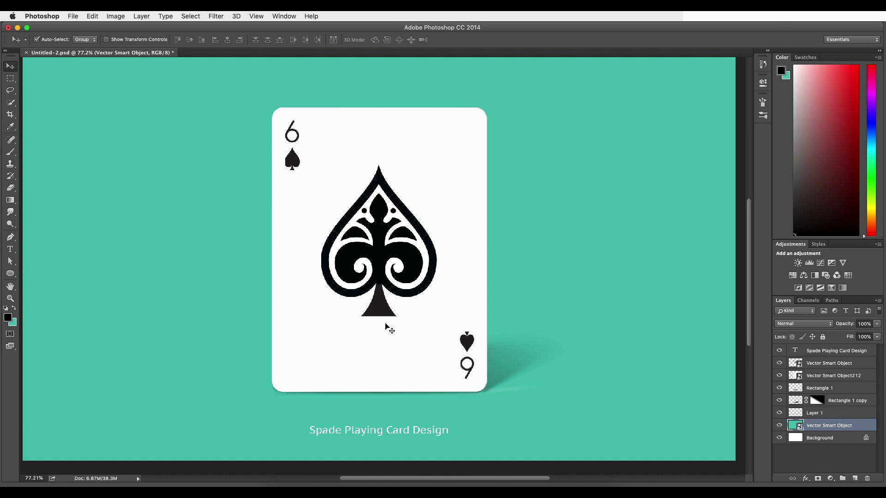
# Step: Examine the finished spade playing card design, including the ornate central spade, the corner symbols and the overall layout
pyautogui.scroll(5, 386, 327)
pyautogui.scroll(-5, 386, 327)
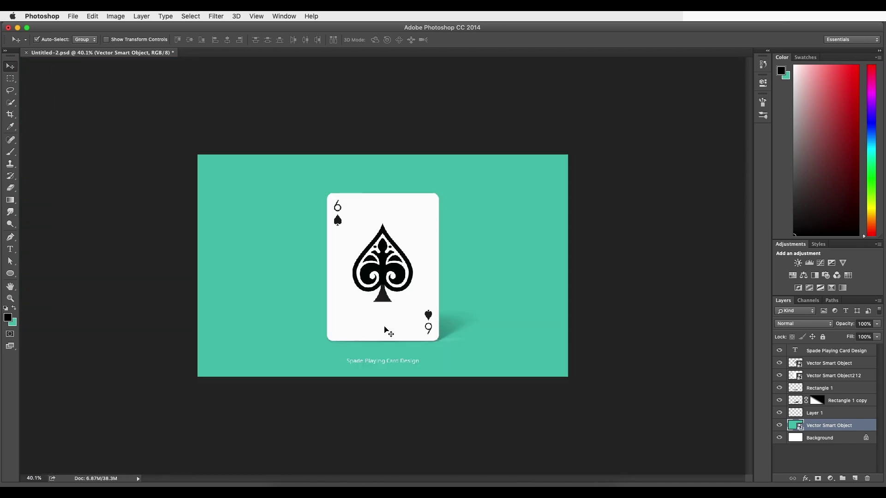
pyautogui.scroll(4, 386, 329)
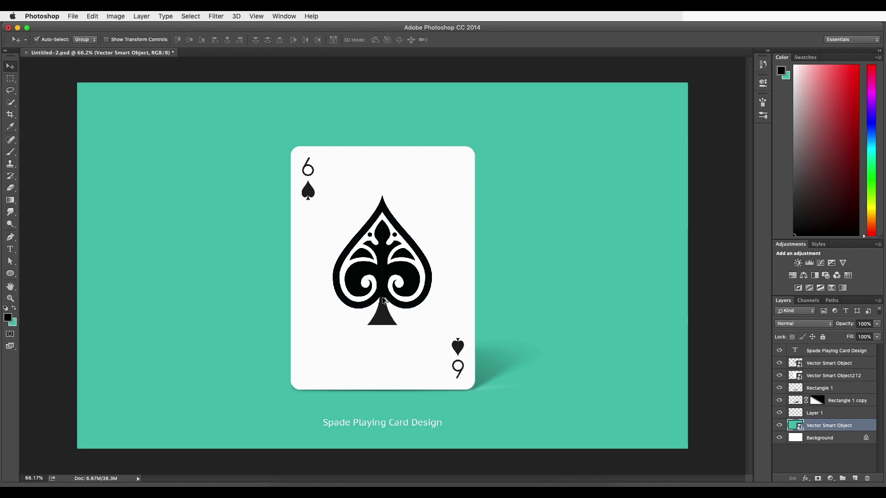
pyautogui.scroll(-2, 385, 302)
pyautogui.scroll(4, 387, 302)
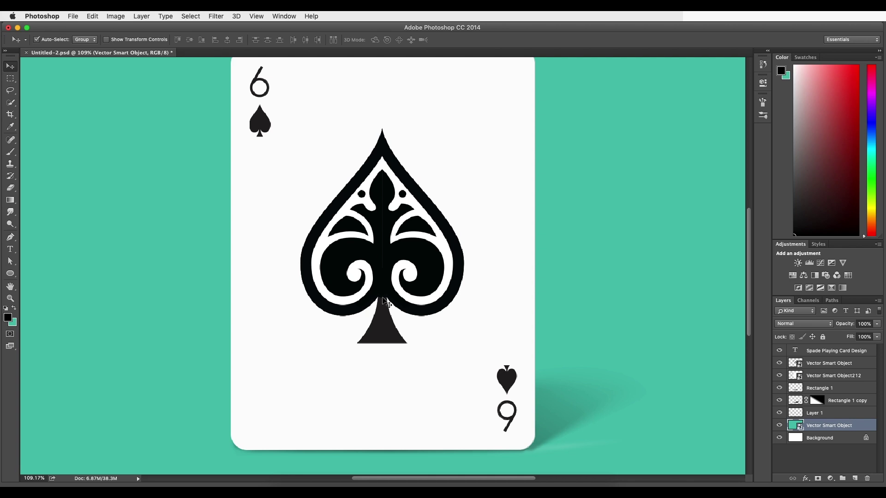
pyautogui.scroll(-3, 384, 300)
pyautogui.scroll(5, 386, 298)
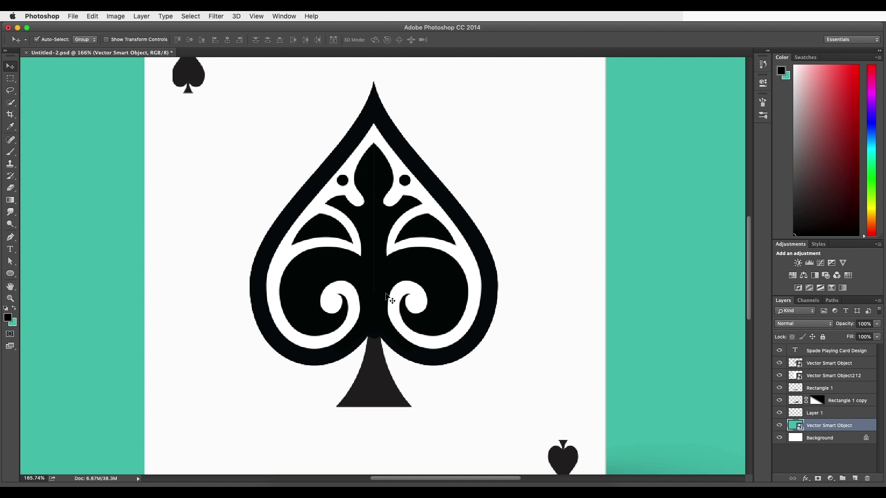
pyautogui.scroll(-3, 386, 298)
pyautogui.scroll(6, 388, 293)
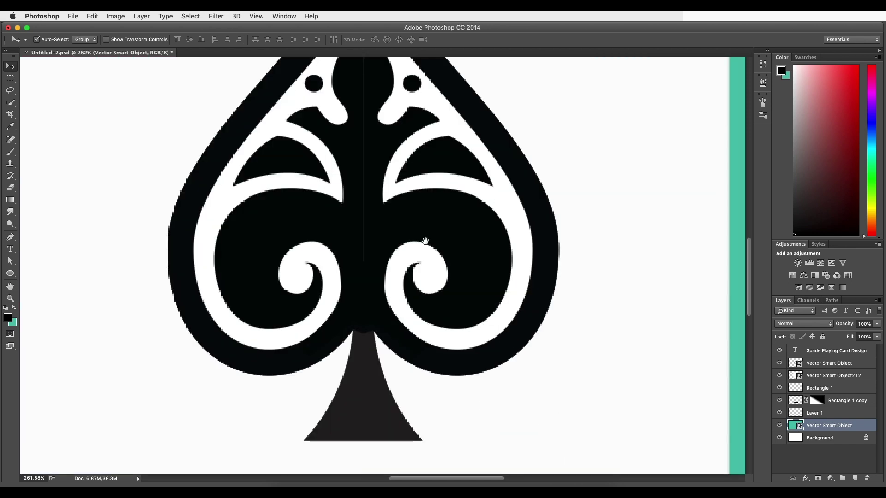
pyautogui.moveTo(415, 259); pyautogui.dragTo(405, 338)
pyautogui.scroll(-2, 401, 268)
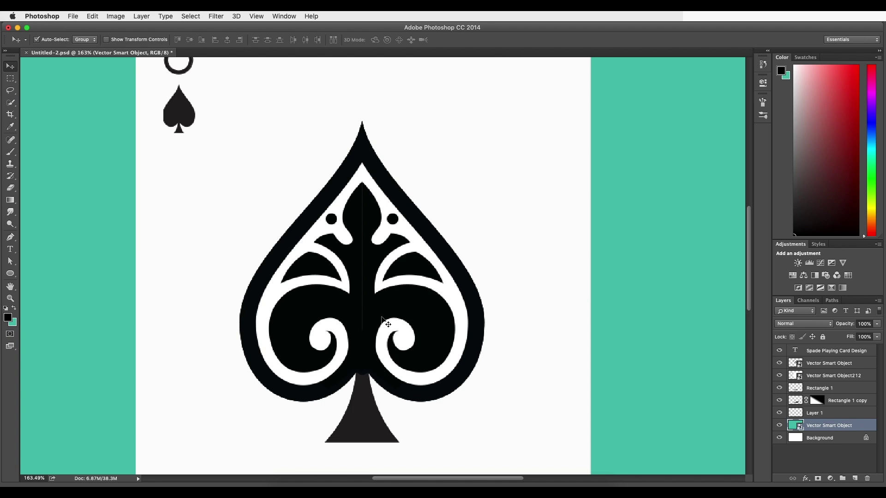
pyautogui.scroll(-4, 383, 321)
pyautogui.scroll(-3, 413, 311)
pyautogui.scroll(3, 414, 313)
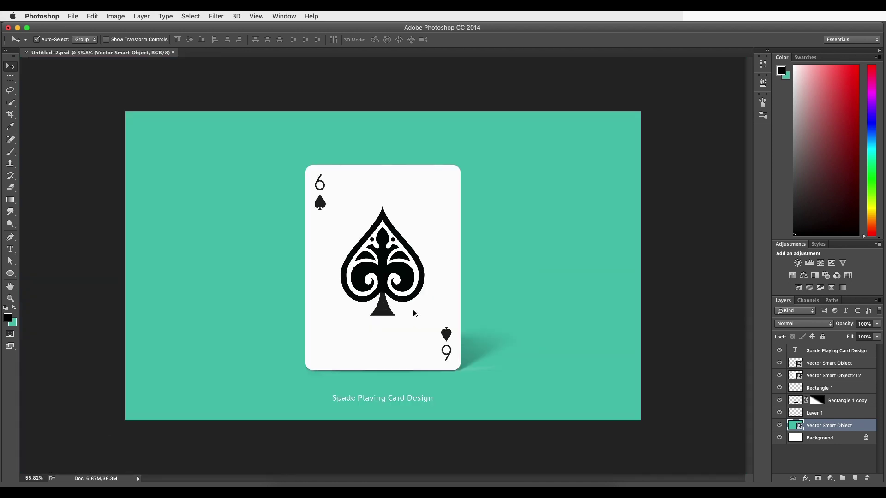
pyautogui.scroll(-1, 415, 315)
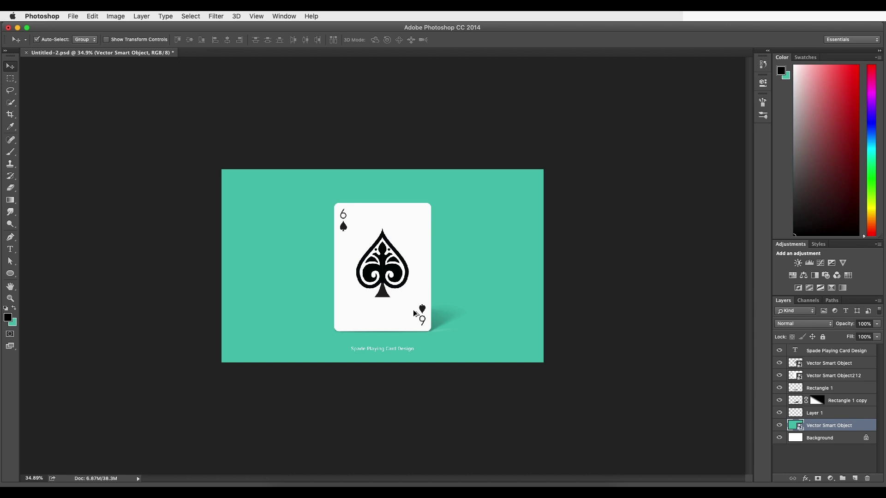
pyautogui.scroll(1, 414, 315)
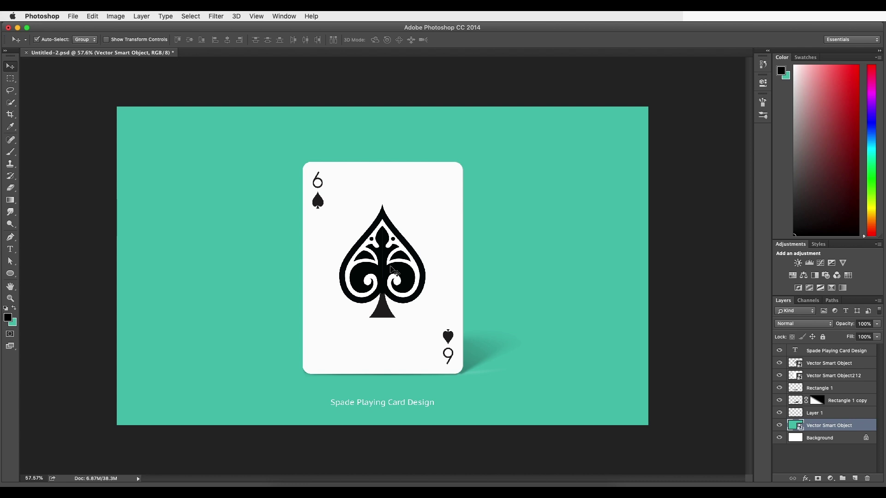
pyautogui.scroll(1, 391, 270)
pyautogui.scroll(-2, 391, 271)
pyautogui.scroll(2, 393, 237)
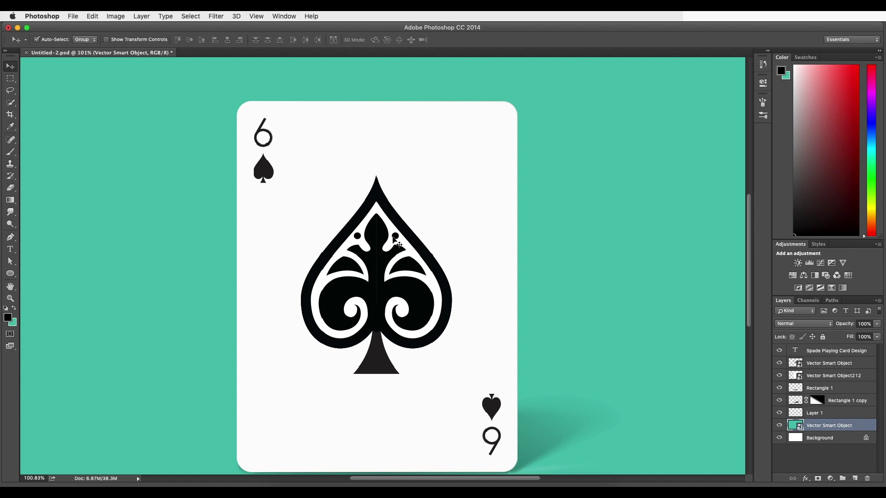
pyautogui.scroll(-1, 394, 237)
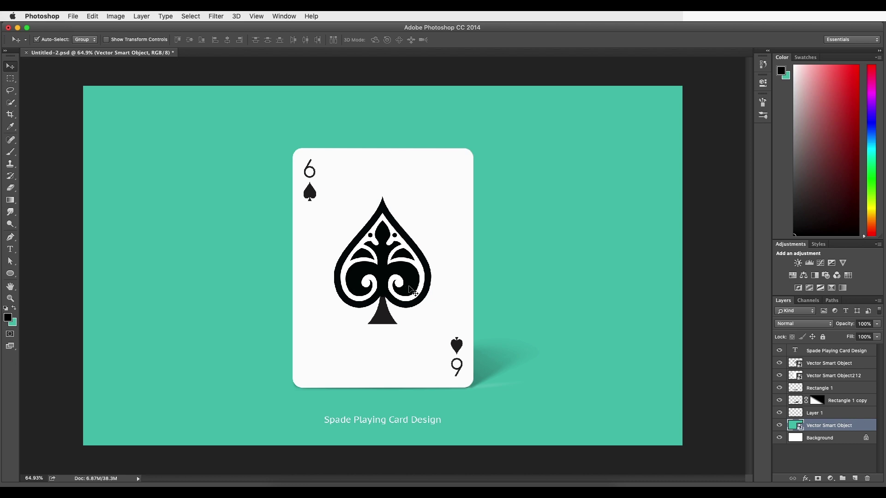
pyautogui.scroll(-2, 478, 368)
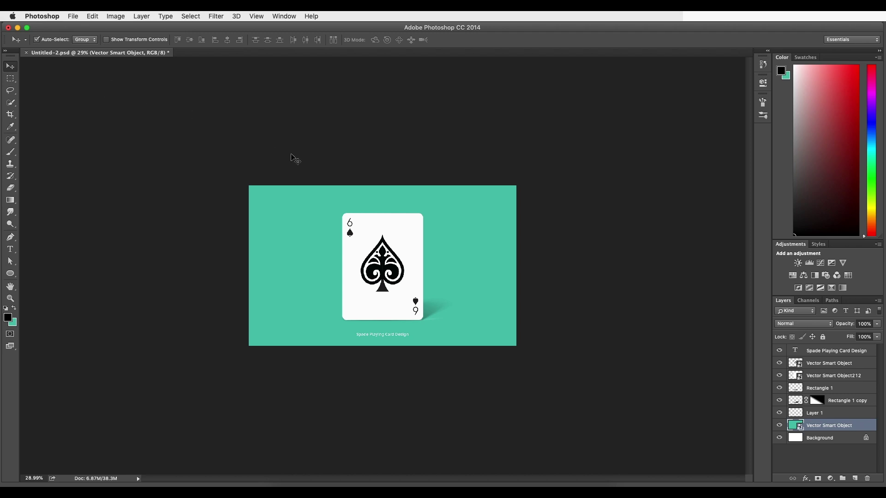
pyautogui.scroll(4, 346, 178)
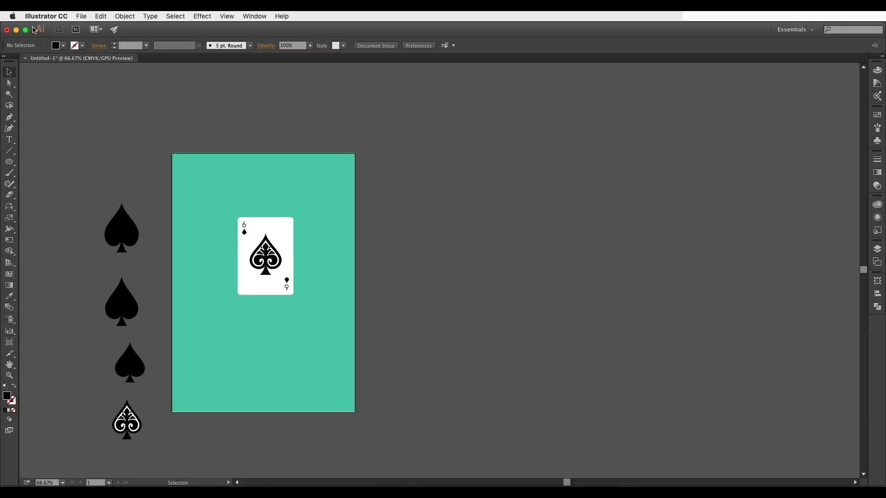
# Step: Switch to Illustrator and create a new A4 portrait document with one artboard and units in inches
pyautogui.click(81, 16)
pyautogui.click(468, 224)
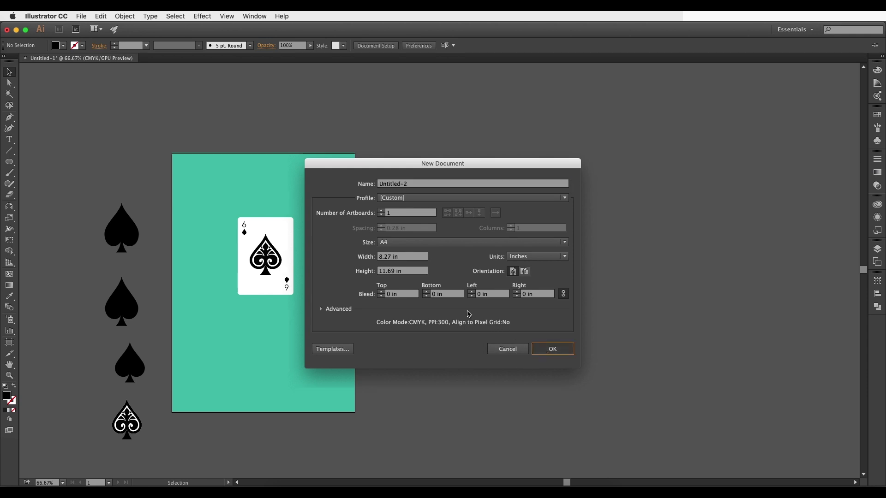
pyautogui.press('Return')
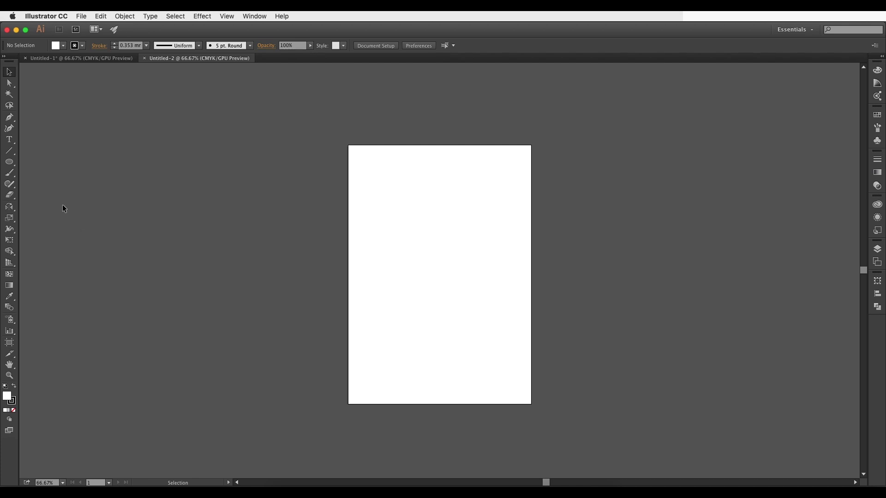
# Step: Choose the Rectangle tool and check the units in its size dialog without creating a shape
pyautogui.moveTo(16, 166); pyautogui.dragTo(43, 160)
pyautogui.click(438, 272)
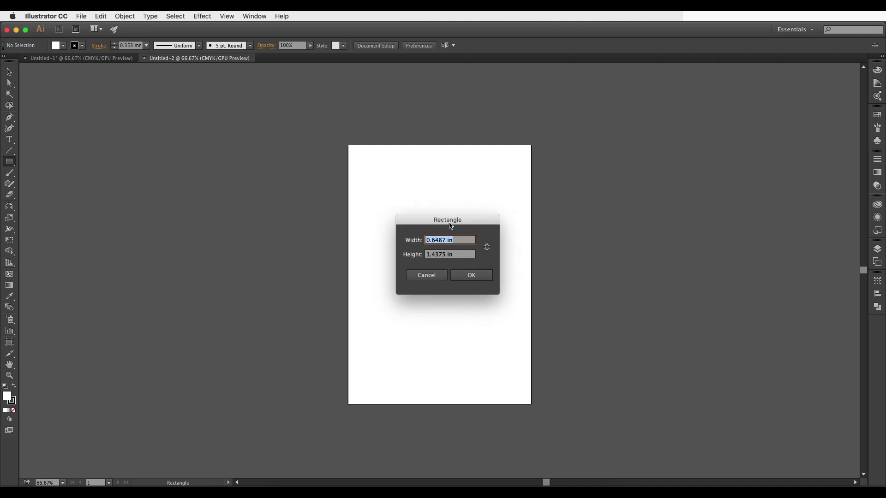
pyautogui.press('Tab')
pyautogui.click(426, 275)
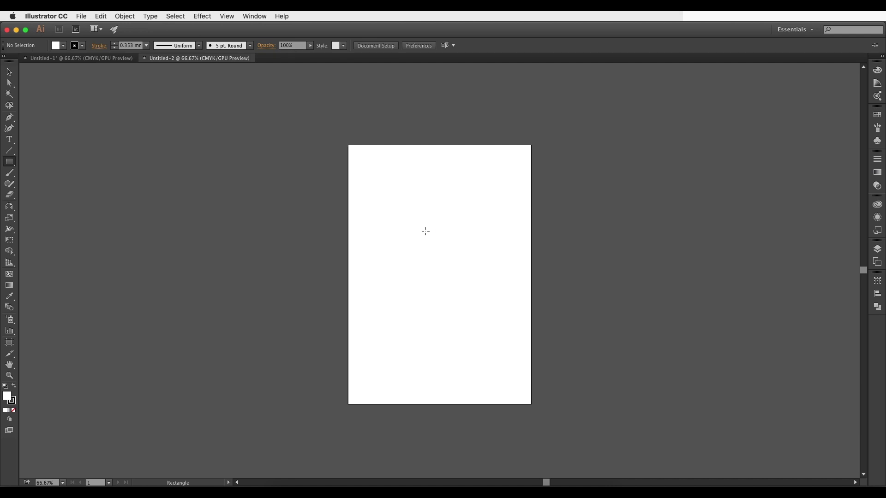
# Step: Set the general measurement units to Inches in the preferences
pyautogui.click(64, 18)
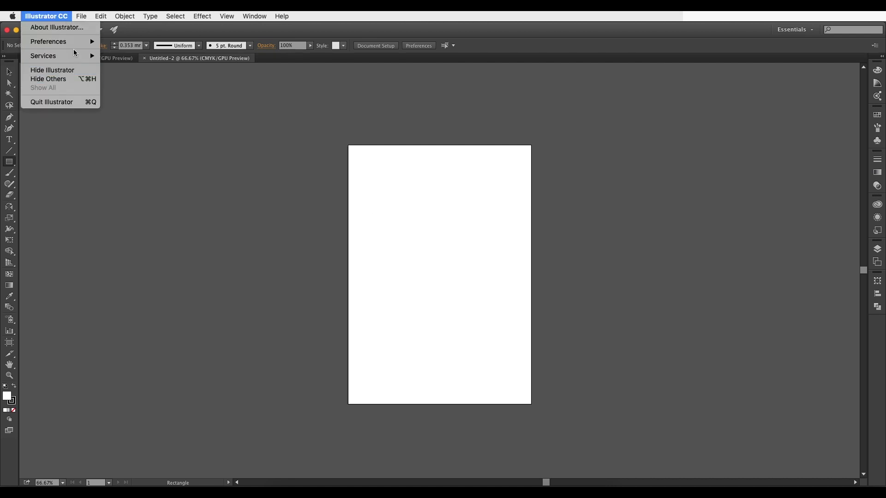
pyautogui.moveTo(74, 41)
pyautogui.click(121, 40)
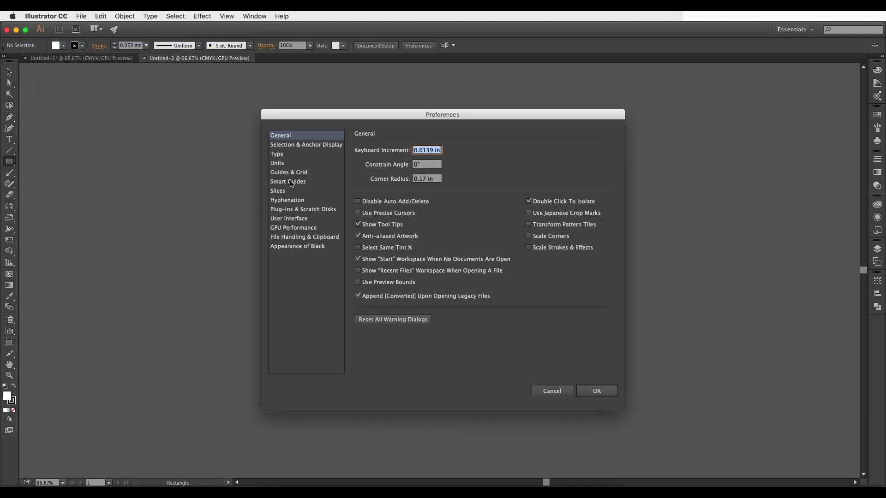
pyautogui.click(282, 165)
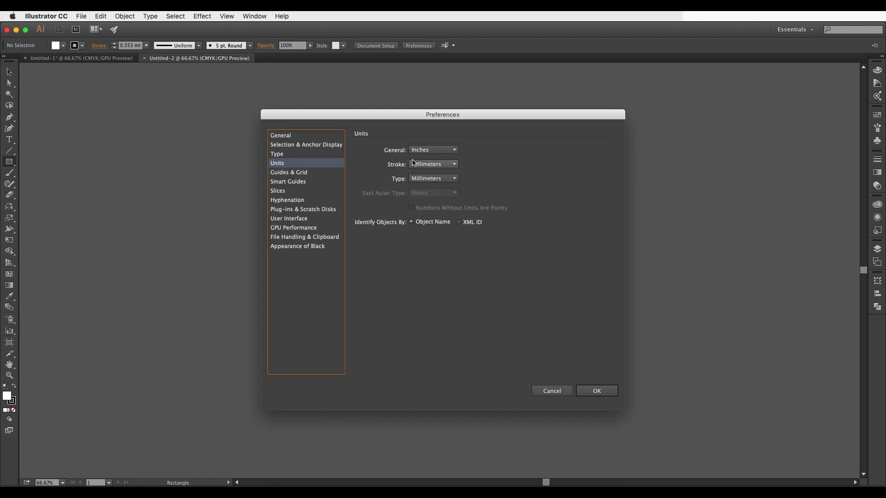
pyautogui.click(425, 151)
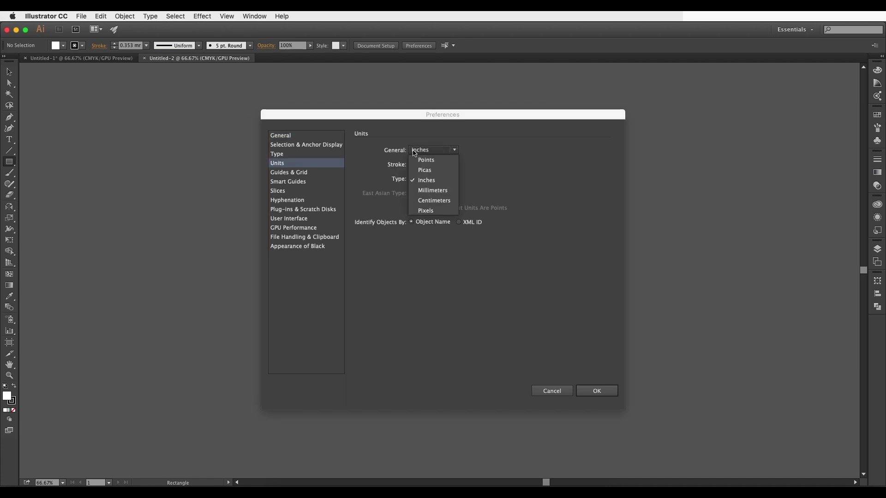
pyautogui.click(431, 180)
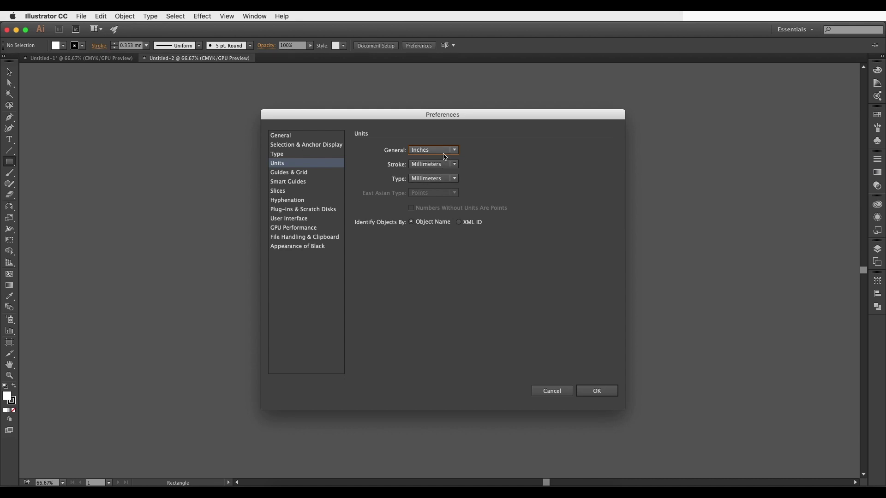
pyautogui.click(584, 390)
# Step: Create a rectangle 2.5 in wide and 3.5 in high on the artboard as the card outline
pyautogui.click(396, 266)
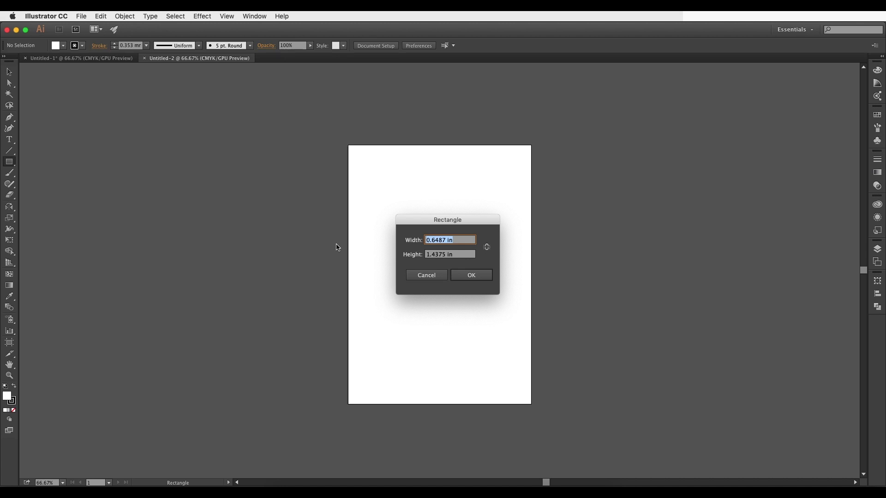
pyautogui.write('2.5')
pyautogui.press('Tab')
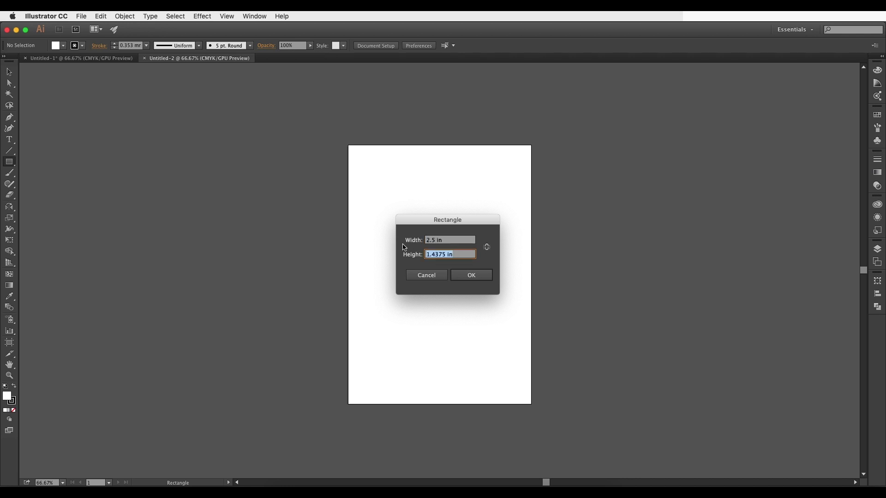
pyautogui.write('3.5')
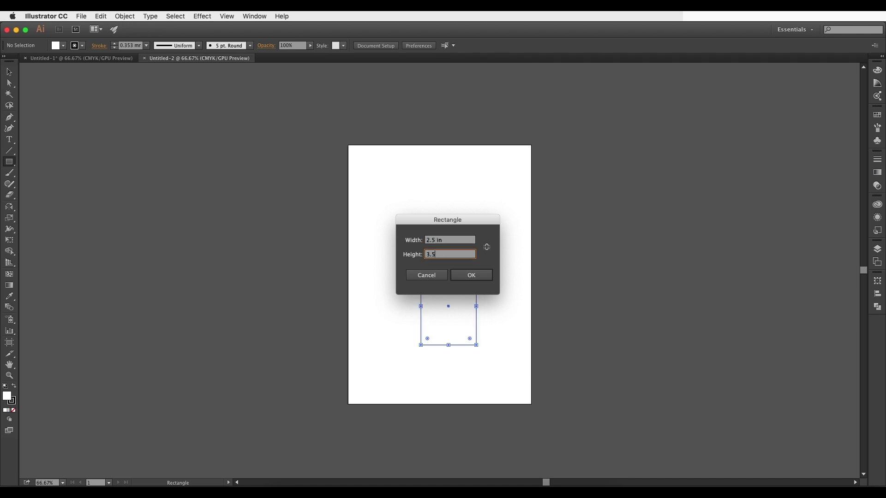
pyautogui.press('Return')
# Step: Move the card rectangle up the artboard to about X 4.04 in, Y 4.93 in, and deselect it
pyautogui.click(8, 72)
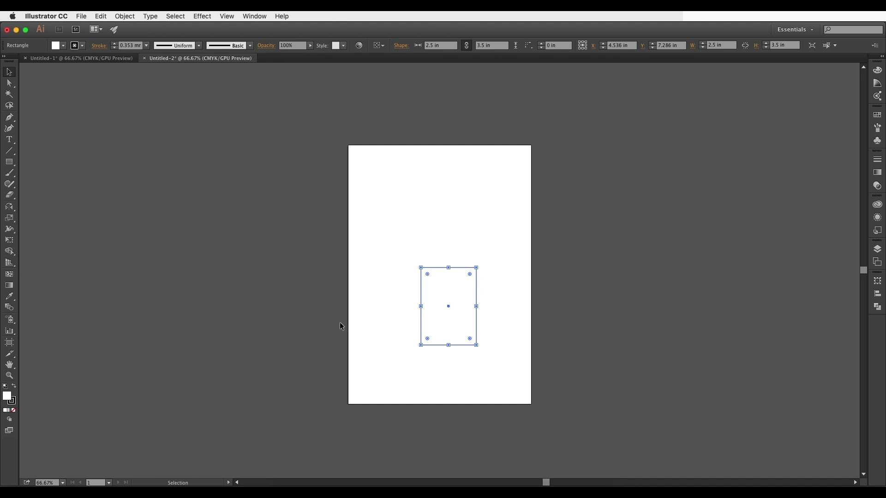
pyautogui.moveTo(439, 334); pyautogui.dragTo(428, 282)
pyautogui.scroll(3, 427, 282)
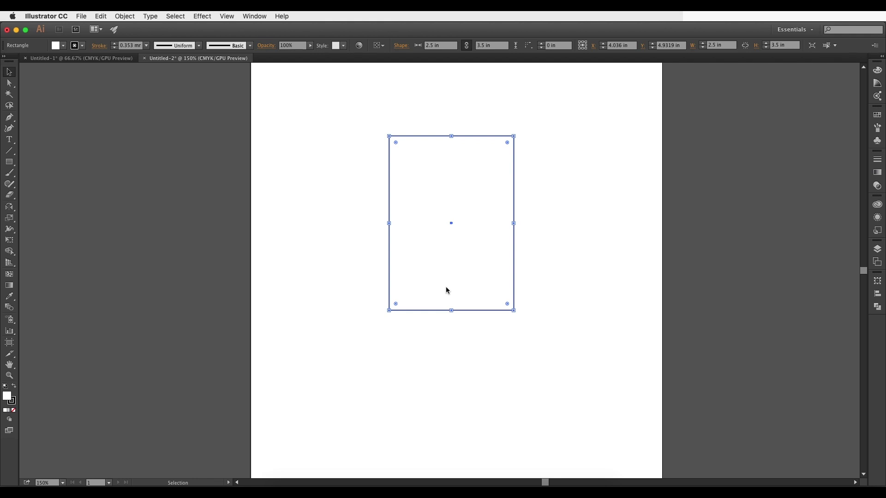
pyautogui.press('super+shift+a')
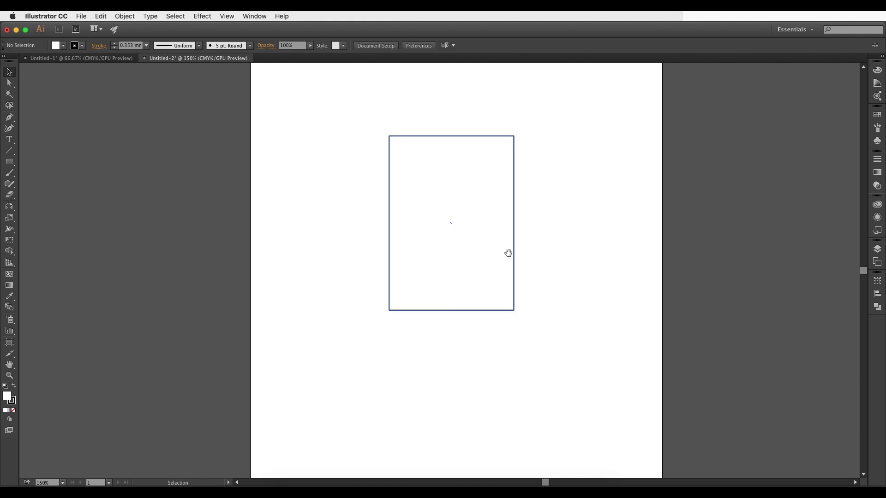
pyautogui.moveTo(511, 251); pyautogui.dragTo(477, 276)
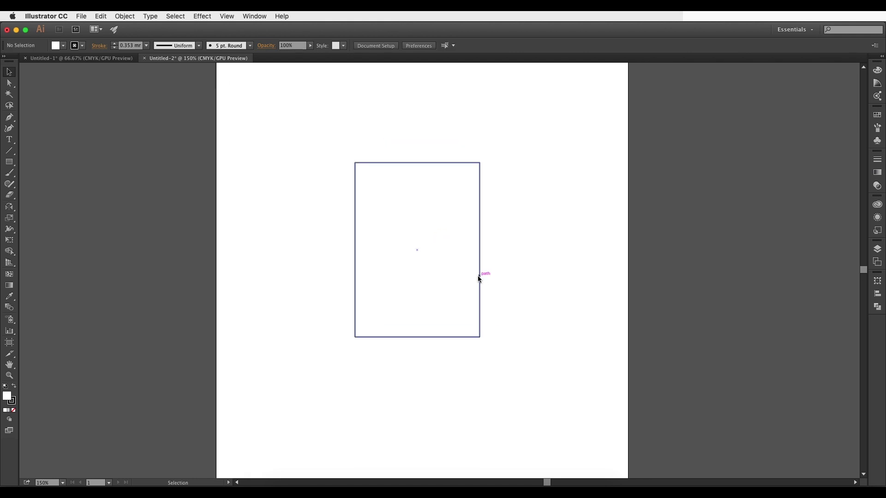
# Step: Round all four corners of the card rectangle slightly and deselect it
pyautogui.click(413, 185)
pyautogui.scroll(1, 413, 185)
pyautogui.moveTo(412, 185); pyautogui.dragTo(338, 201)
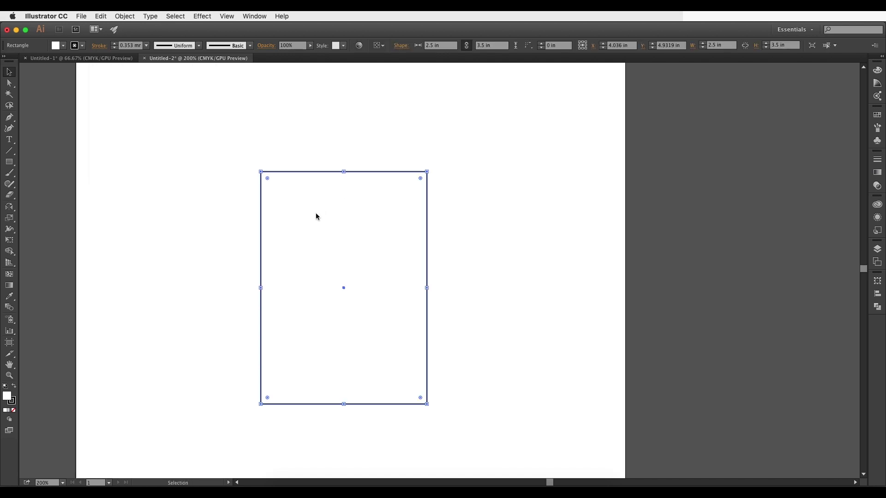
pyautogui.scroll(1, 433, 173)
pyautogui.scroll(1, 432, 174)
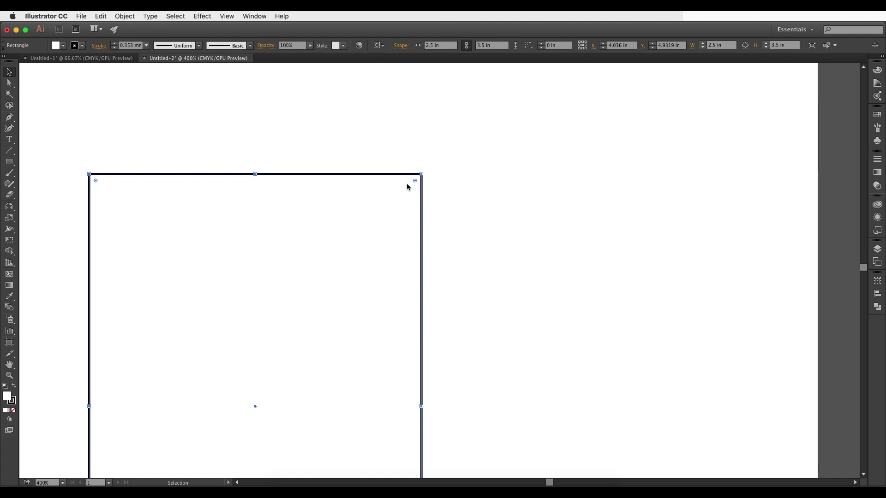
pyautogui.moveTo(414, 181); pyautogui.dragTo(410, 189)
pyautogui.click(455, 192)
pyautogui.moveTo(364, 249); pyautogui.dragTo(394, 210)
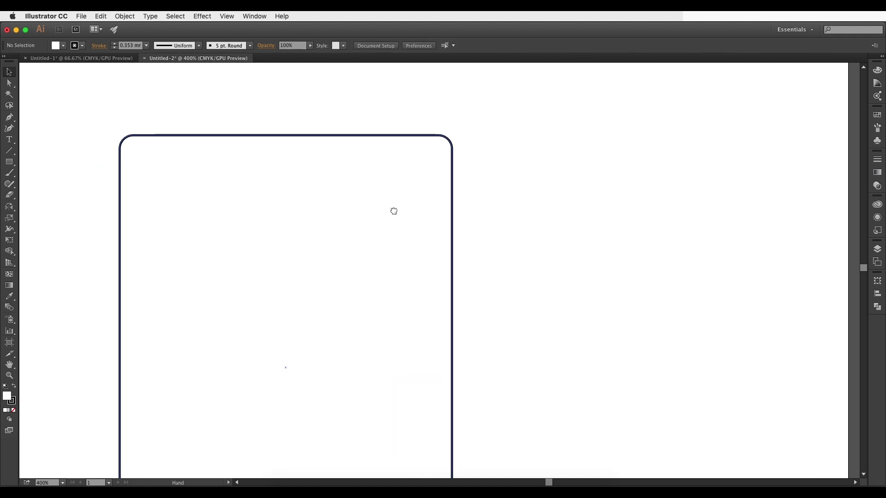
# Step: Draw a background rectangle about 10.29 in wide and 12.5 in high covering the whole artboard
pyautogui.scroll(-1, 393, 222)
pyautogui.scroll(-1, 424, 209)
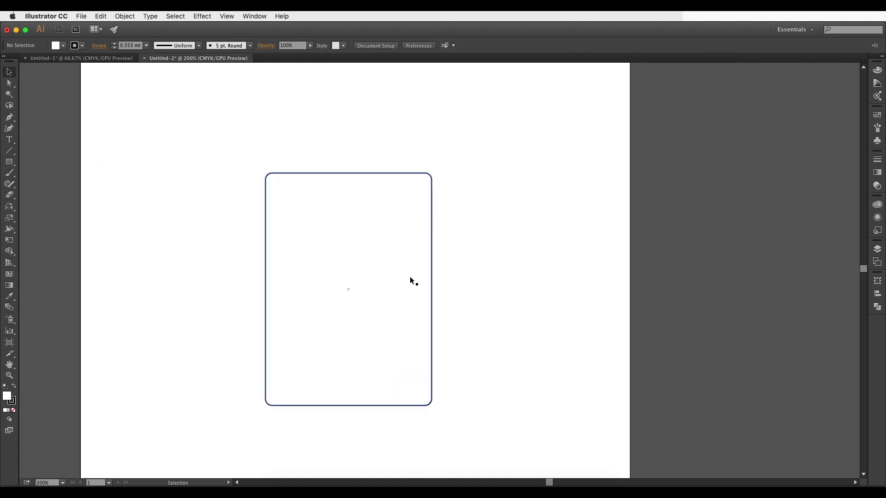
pyautogui.scroll(-3, 403, 295)
pyautogui.hscroll(2, 403, 294)
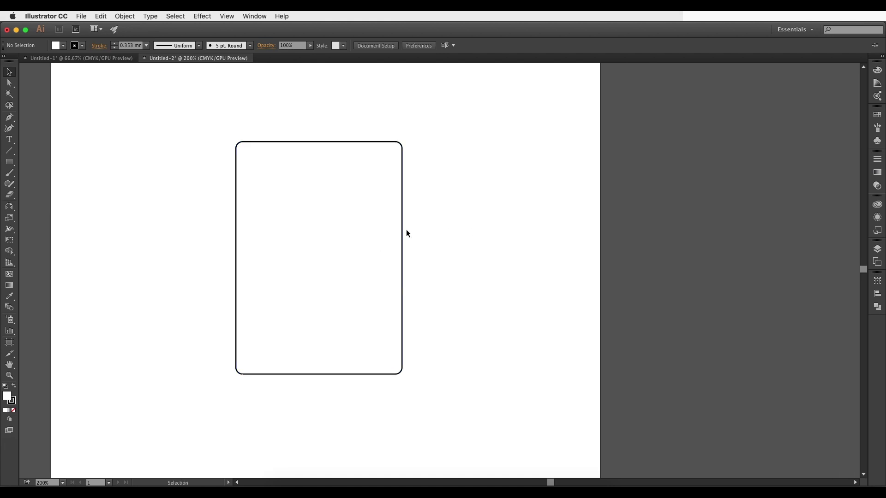
pyautogui.scroll(1, 390, 231)
pyautogui.scroll(1, 390, 211)
pyautogui.scroll(-4, 374, 229)
pyautogui.click(8, 162)
pyautogui.moveTo(252, 130); pyautogui.dragTo(480, 408)
# Step: Fill the background rectangle with dark green, hex 1b8e77
pyautogui.doubleClick(7, 396)
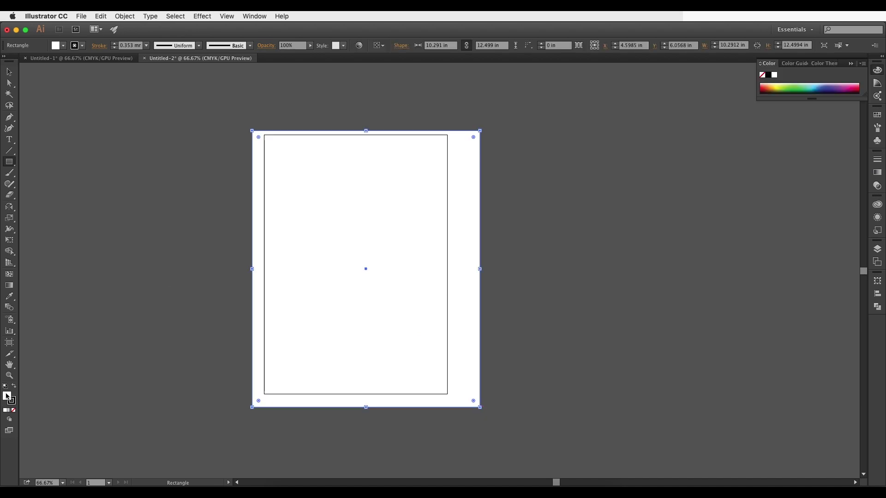
pyautogui.click(456, 267)
pyautogui.click(417, 254)
pyautogui.click(540, 206)
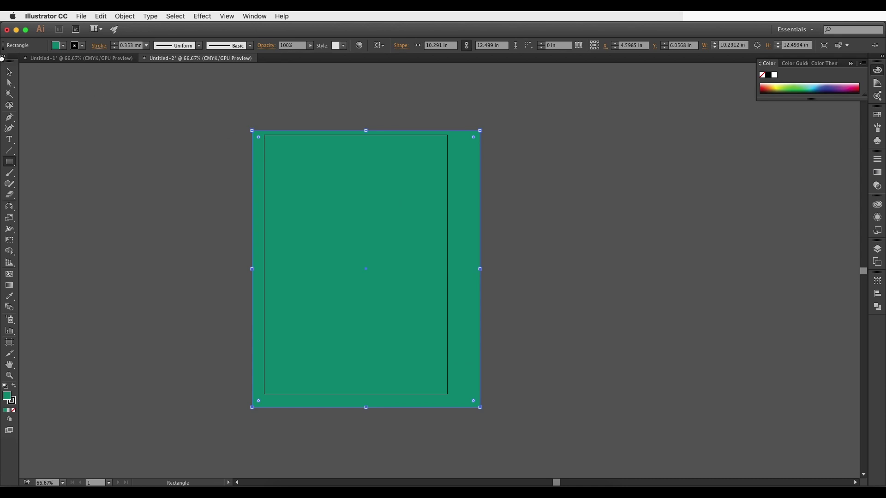
# Step: Send the green background rectangle to the back, behind the card, and deselect it
pyautogui.click(9, 72)
pyautogui.rightClick(330, 238)
pyautogui.moveTo(398, 363)
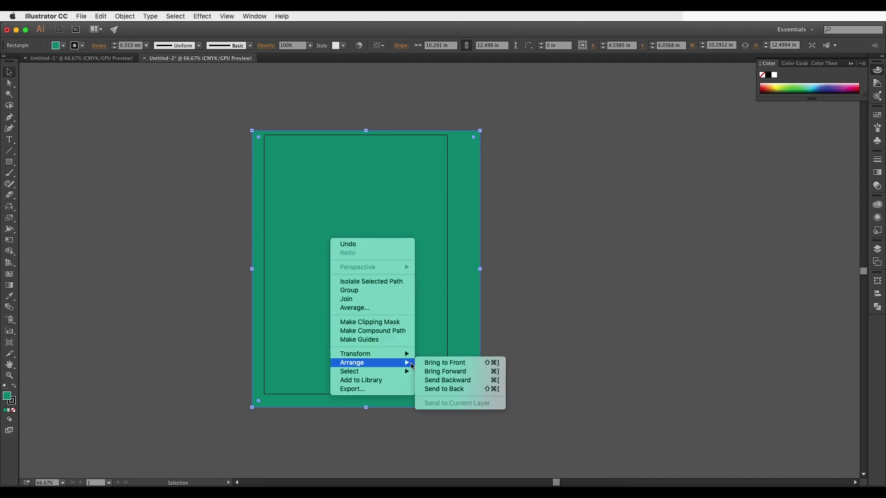
pyautogui.click(429, 391)
pyautogui.click(597, 283)
# Step: Select the white card and give its stroke a white-to-black linear gradient
pyautogui.press('super+=')
pyautogui.press('space')
pyautogui.moveTo(345, 232); pyautogui.dragTo(434, 238)
pyautogui.press('super+=')
pyautogui.scroll(3, 436, 237)
pyautogui.press('super+=')
pyautogui.press('super+=')
pyautogui.press('super+=')
pyautogui.press('space')
pyautogui.click(311, 131)
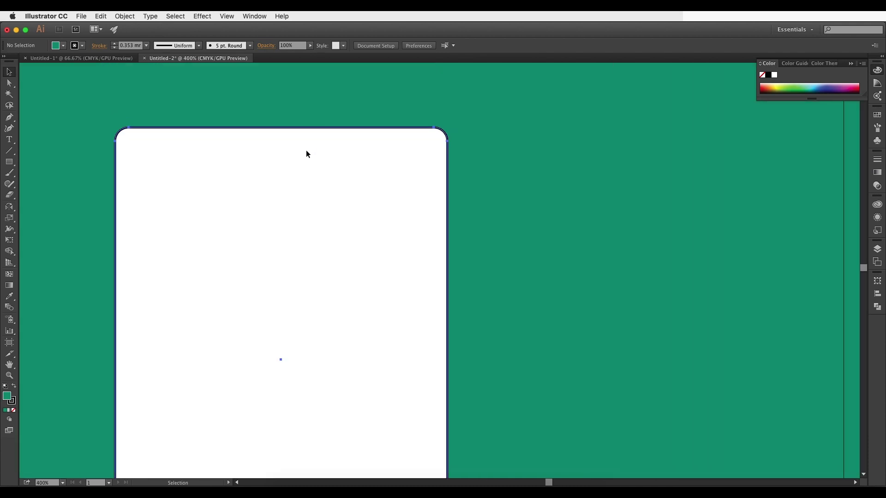
pyautogui.click(82, 46)
pyautogui.click(6, 83)
pyautogui.click(83, 46)
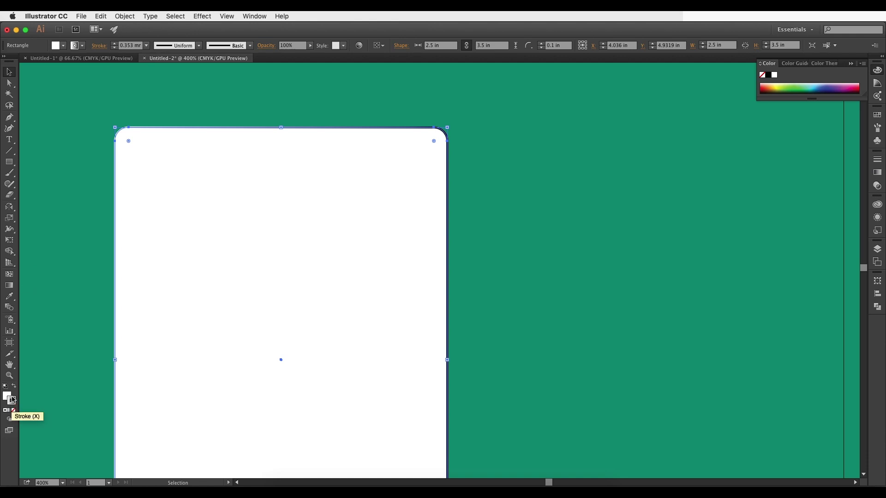
# Step: Change the black end stop of the card's stroke gradient to light teal, C 47, M 0, Y 30, K 0
pyautogui.click(10, 286)
pyautogui.doubleClick(11, 290)
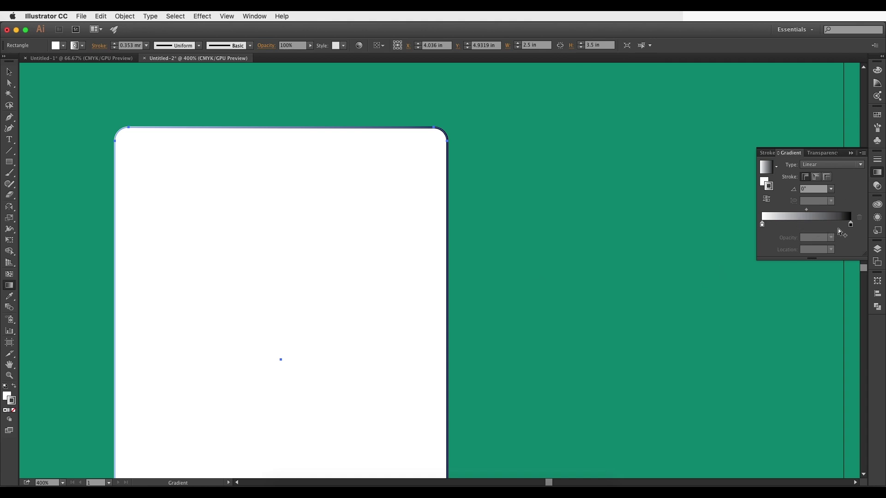
pyautogui.doubleClick(850, 225)
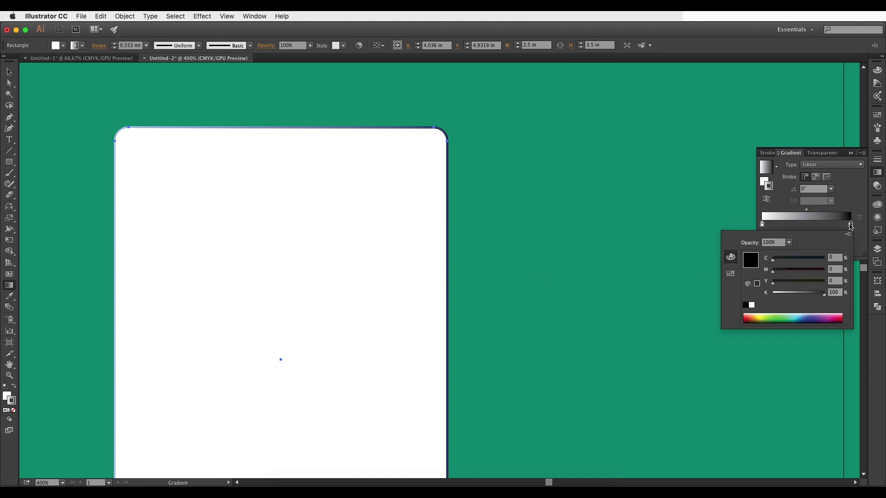
pyautogui.click(730, 273)
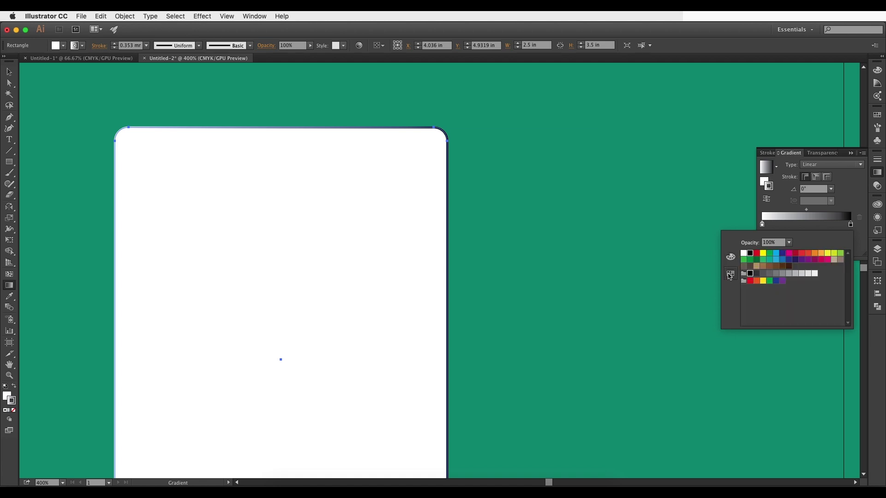
pyautogui.click(770, 258)
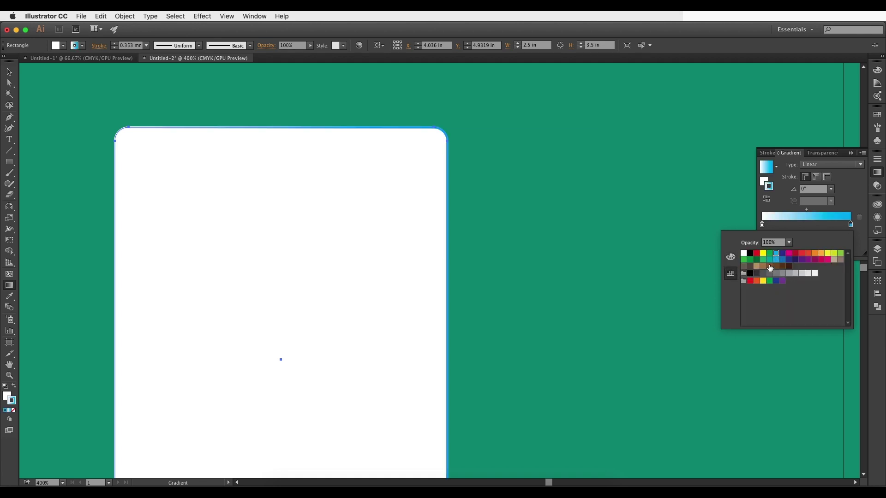
pyautogui.click(731, 257)
pyautogui.moveTo(791, 283)
pyautogui.mouseDown()
pyautogui.moveTo(799, 286)
pyautogui.moveTo(791, 286)
pyautogui.mouseUp()
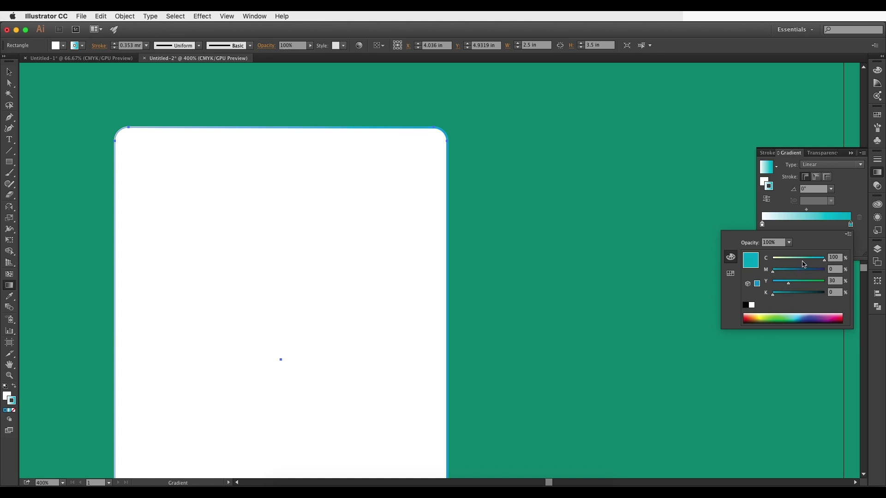
pyautogui.click(798, 262)
pyautogui.moveTo(799, 262); pyautogui.dragTo(797, 262)
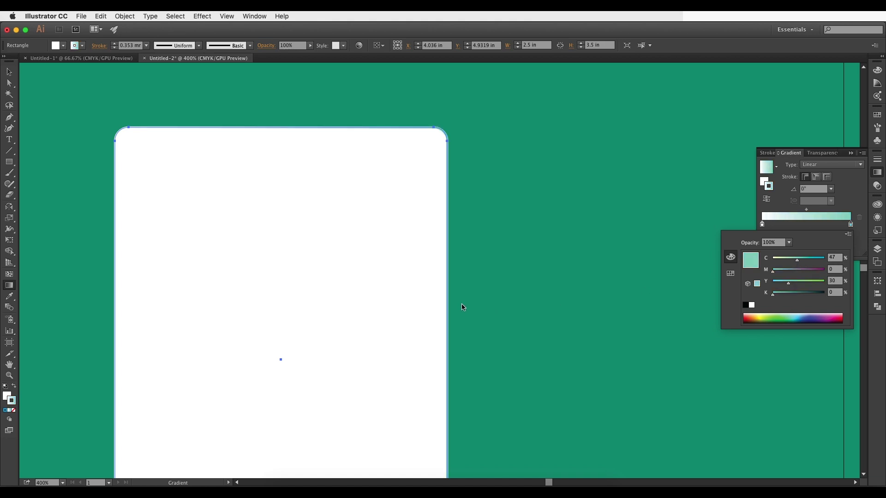
# Step: Switch the gradient's teal end stop to HSB values and reduce its saturation to 16%
pyautogui.keyDown('super'); pyautogui.click(449, 310); pyautogui.keyUp('super')
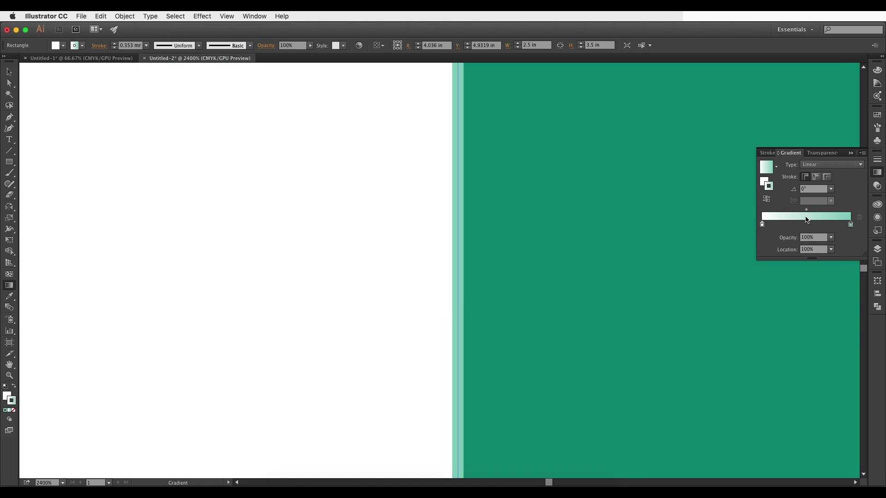
pyautogui.doubleClick(851, 225)
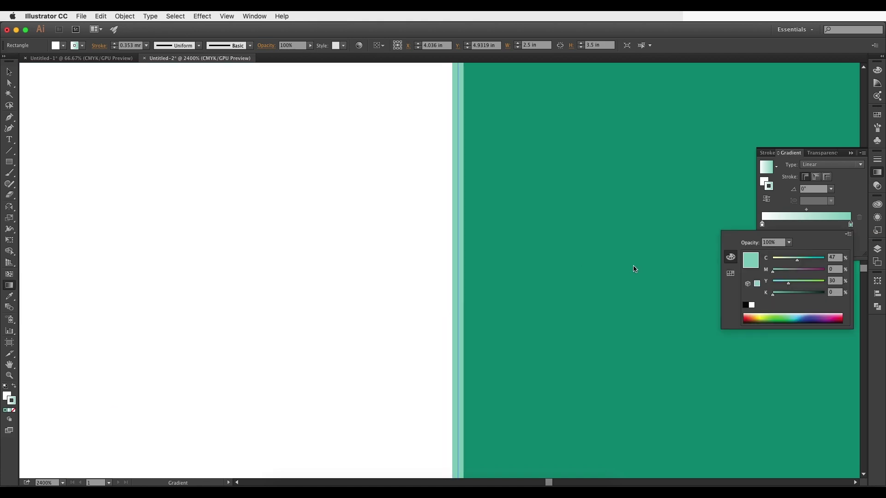
pyautogui.click(849, 234)
pyautogui.click(827, 258)
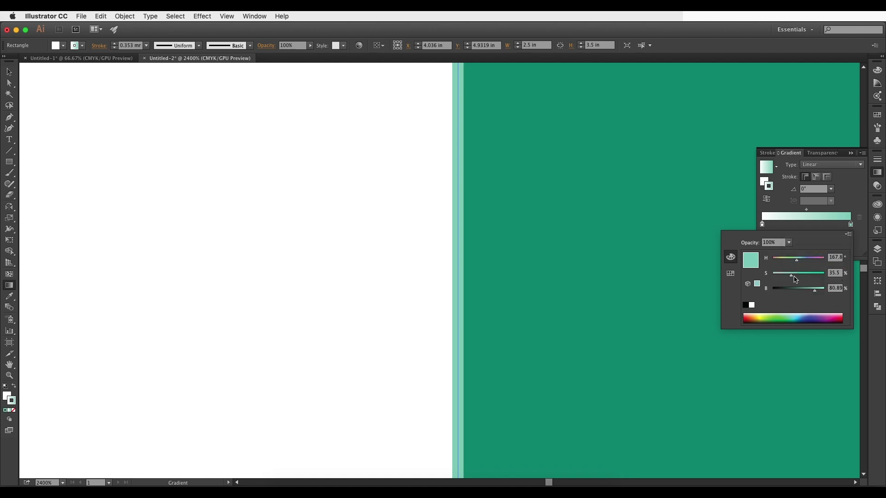
pyautogui.moveTo(791, 277); pyautogui.dragTo(781, 277)
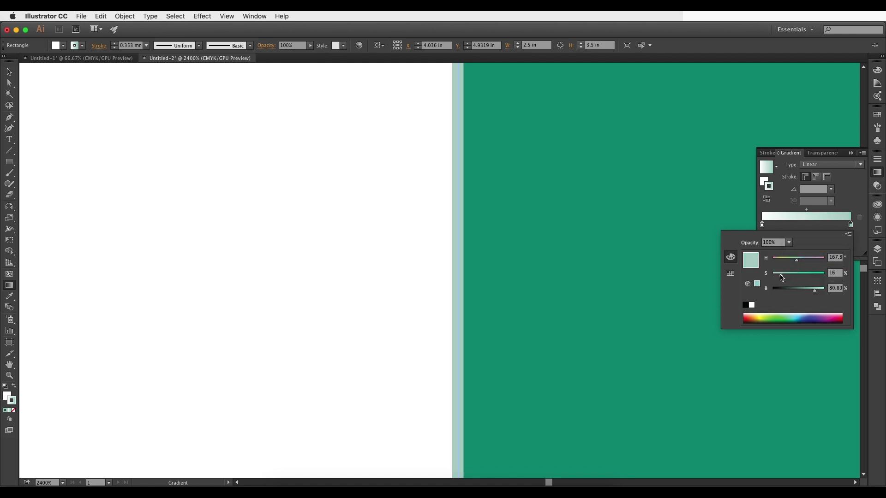
pyautogui.click(479, 310)
# Step: Thicken the card's stroke to 6 mm
pyautogui.scroll(-4, 477, 309)
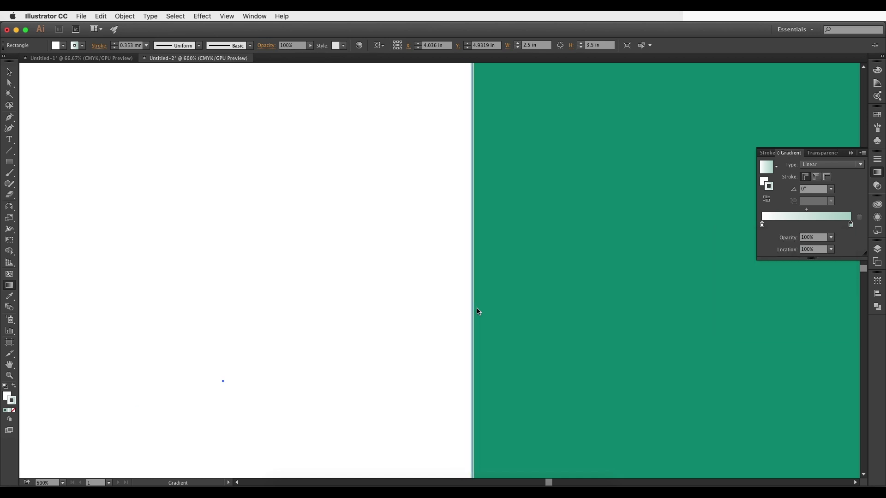
pyautogui.scroll(-2, 478, 312)
pyautogui.scroll(1, 477, 308)
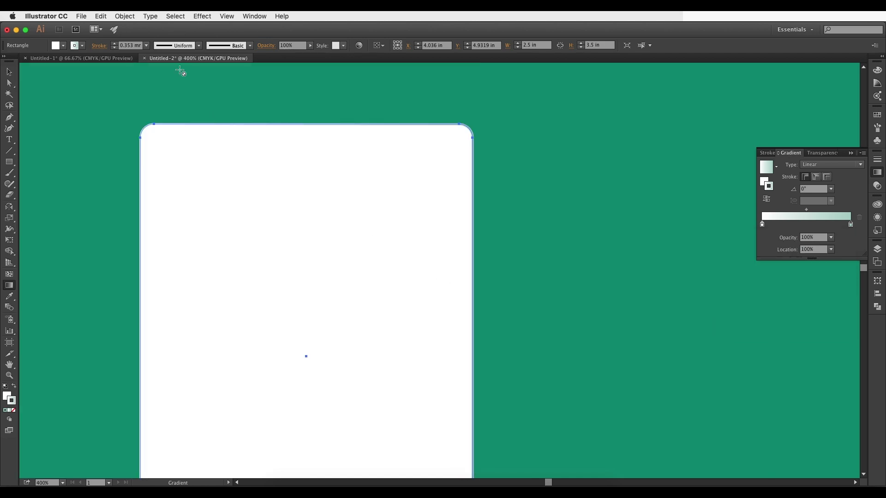
pyautogui.click(127, 45)
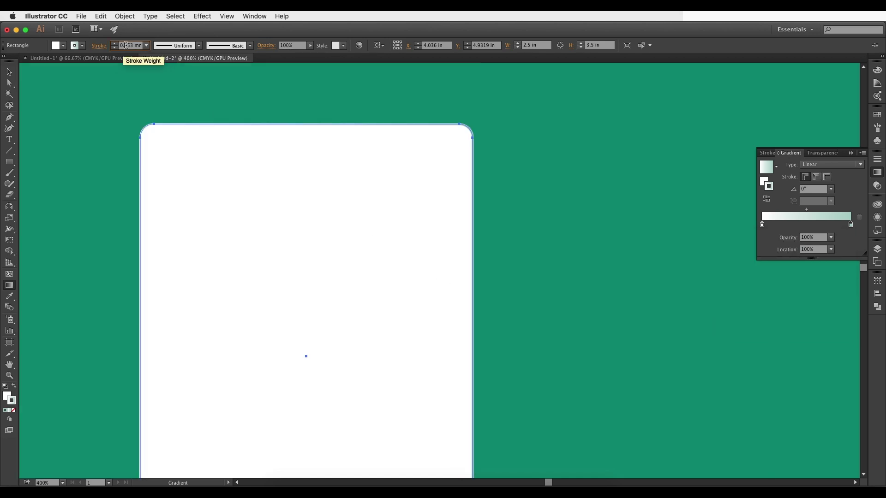
pyautogui.write('6')
pyautogui.press('Return')
pyautogui.scroll(-2, 433, 331)
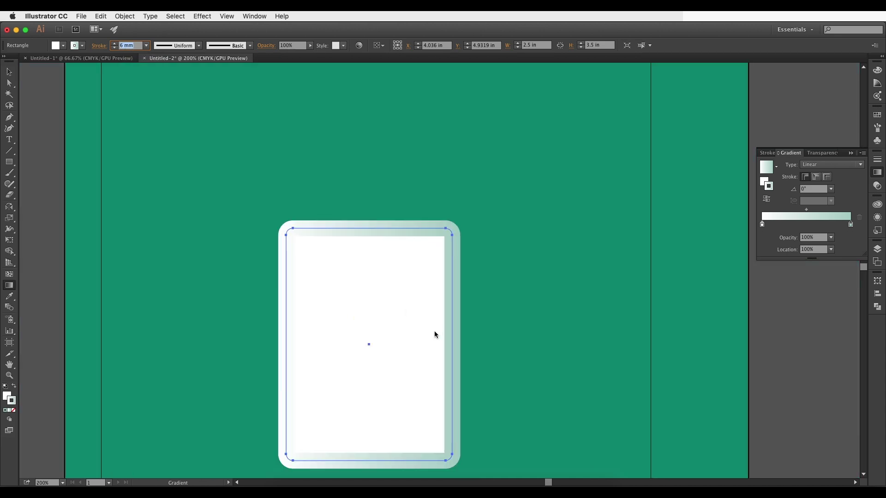
# Step: Try different angles for the card's stroke gradient and set the angle to 5°
pyautogui.click(810, 189)
pyautogui.write('5')
pyautogui.scroll(-11, 808, 189)
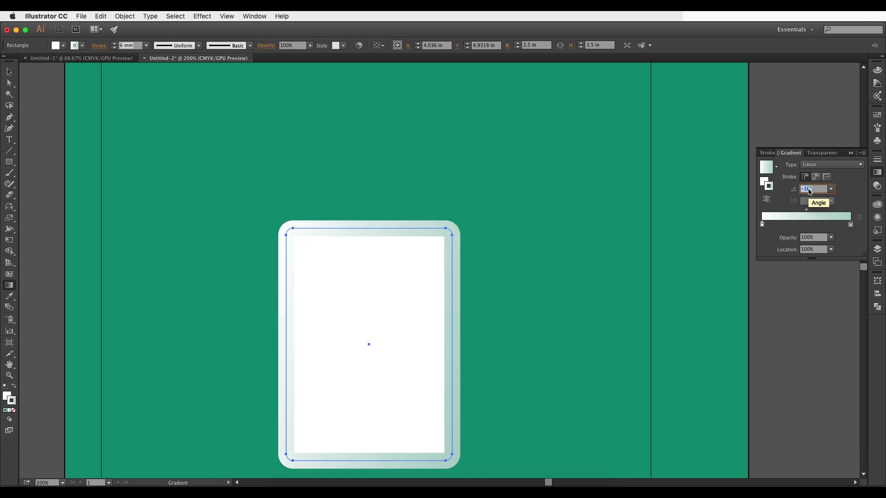
pyautogui.write('77')
pyautogui.press('Return')
pyautogui.hotkey('shift', 'Up')
pyautogui.hotkey('shift', 'Up')
pyautogui.hotkey('shift', 'Down')
pyautogui.hotkey('shift', 'Down')
pyautogui.hotkey('shift', 'Down')
pyautogui.hotkey('shift', 'Down')
pyautogui.hotkey('shift', 'Down')
pyautogui.hotkey('shift', 'Up')
pyautogui.hotkey('shift', 'Up')
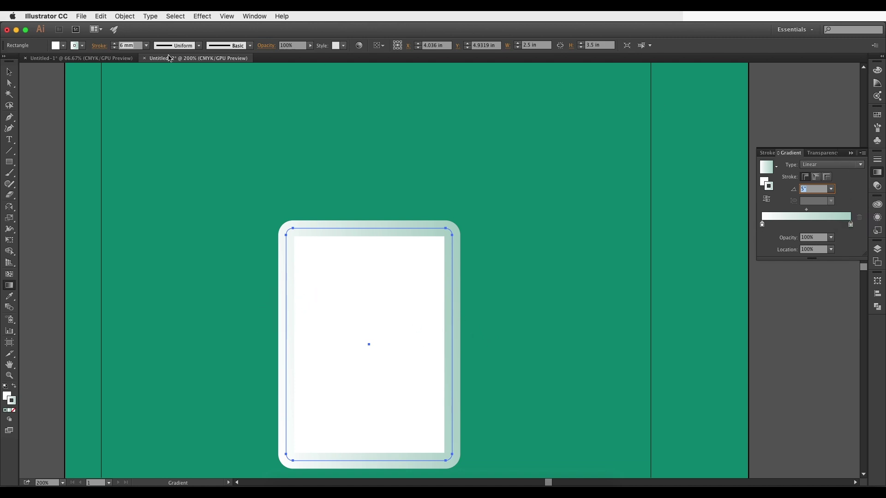
# Step: Set the card's stroke weight to 0.125 mm and deselect the card
pyautogui.click(146, 45)
pyautogui.click(152, 56)
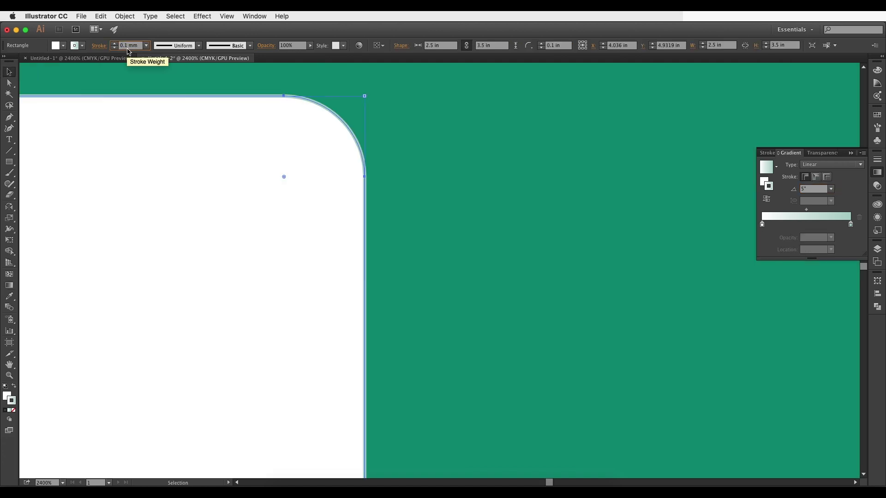
pyautogui.write('5')
pyautogui.press('Return')
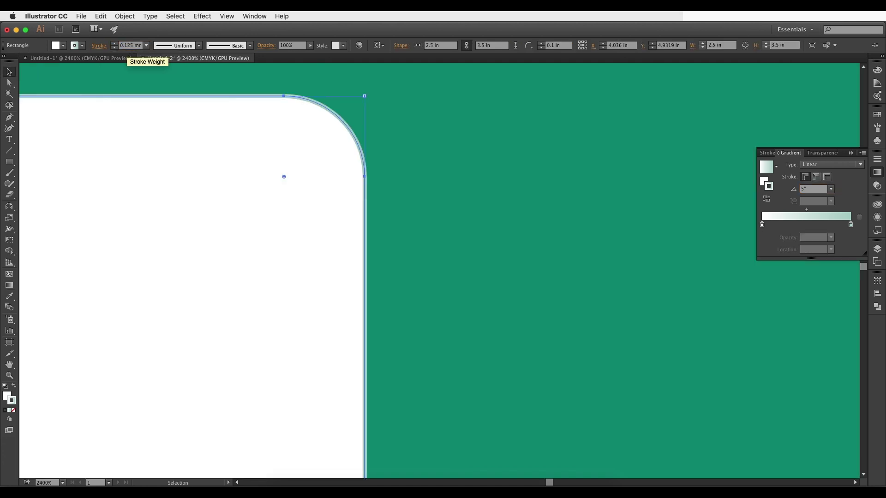
pyautogui.click(445, 175)
# Step: Examine the card's thin edge and the finished spade card in the Untitled-1 document, and return to Untitled-2
pyautogui.scroll(-6, 433, 214)
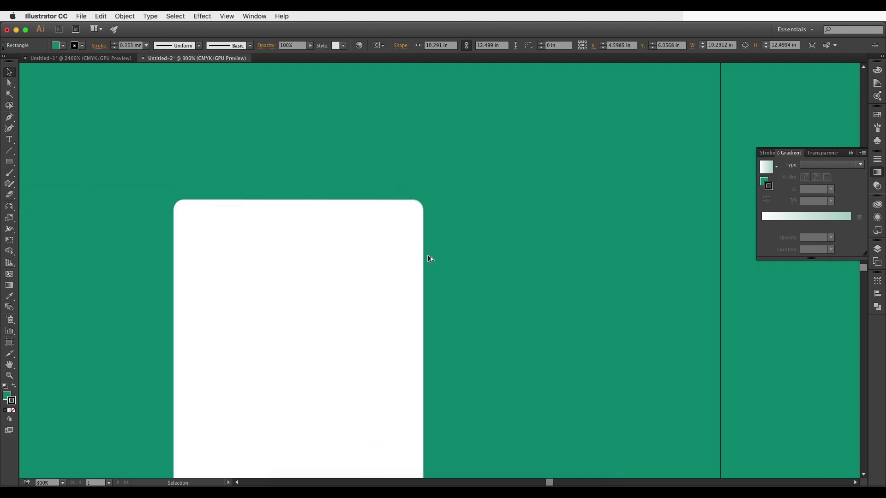
pyautogui.scroll(-1, 431, 259)
pyautogui.scroll(1, 419, 273)
pyautogui.click(120, 59)
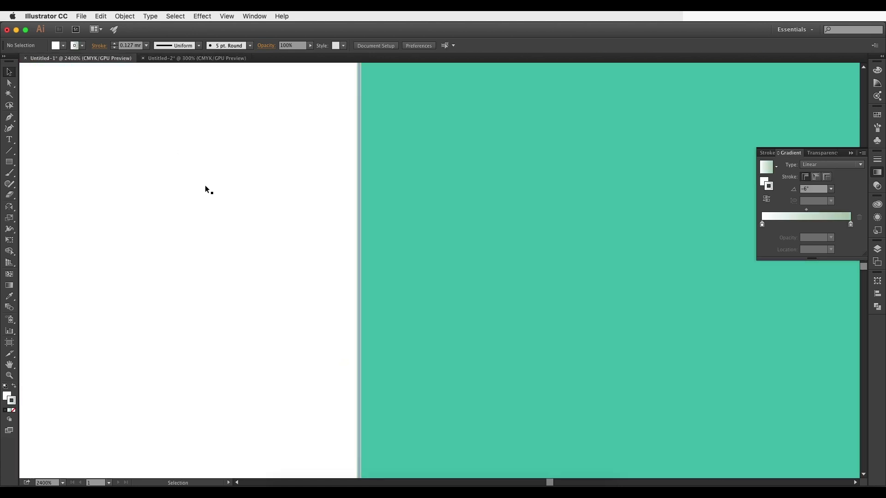
pyautogui.scroll(-2, 388, 176)
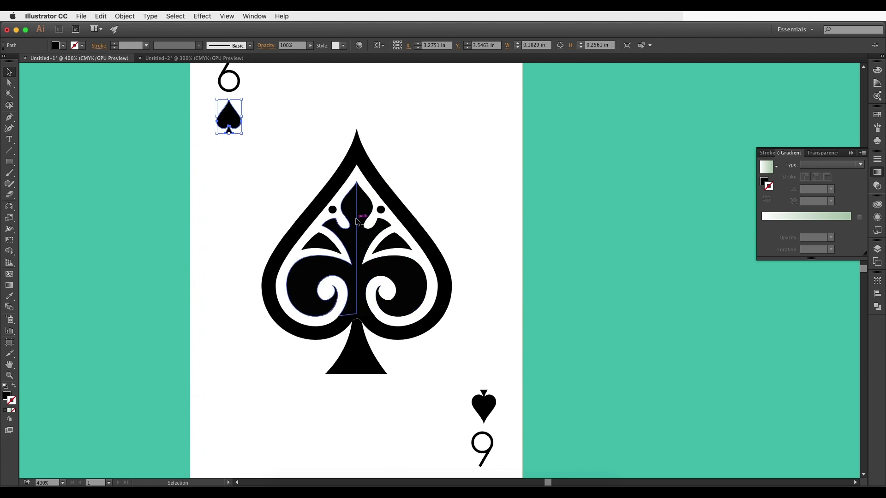
pyautogui.click(198, 58)
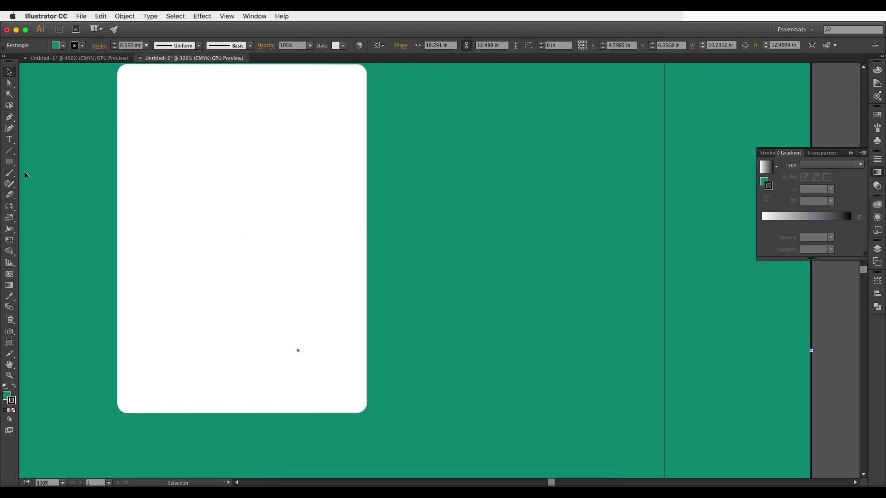
# Step: Draw a circle about 2.48 in in diameter beside the card and swap its fill and stroke colours
pyautogui.moveTo(5, 163); pyautogui.dragTo(42, 181)
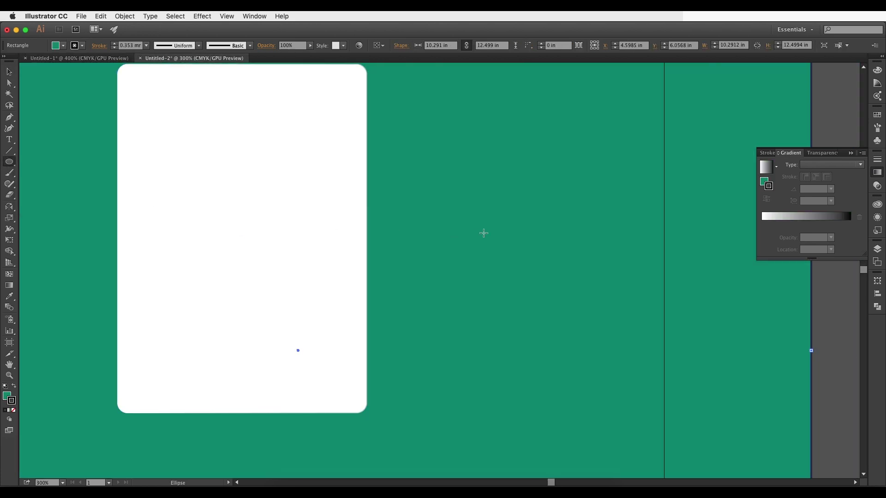
pyautogui.moveTo(540, 211)
pyautogui.mouseDown()
pyautogui.moveTo(597, 313)
pyautogui.moveTo(663, 332)
pyautogui.mouseUp()
pyautogui.hscroll(5, 603, 281)
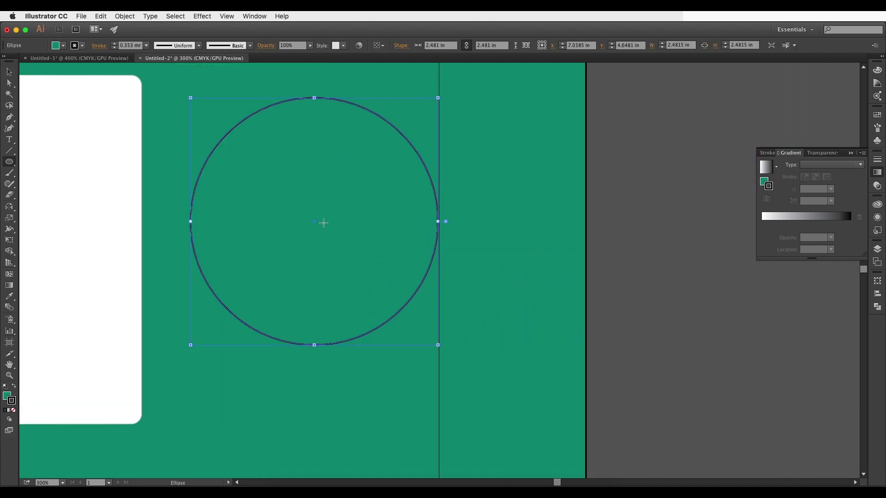
pyautogui.click(15, 388)
# Step: Convert the circle's top anchor point to a corner and pull slanted direction handles out of it with the Anchor Point tool
pyautogui.moveTo(9, 117); pyautogui.dragTo(52, 154)
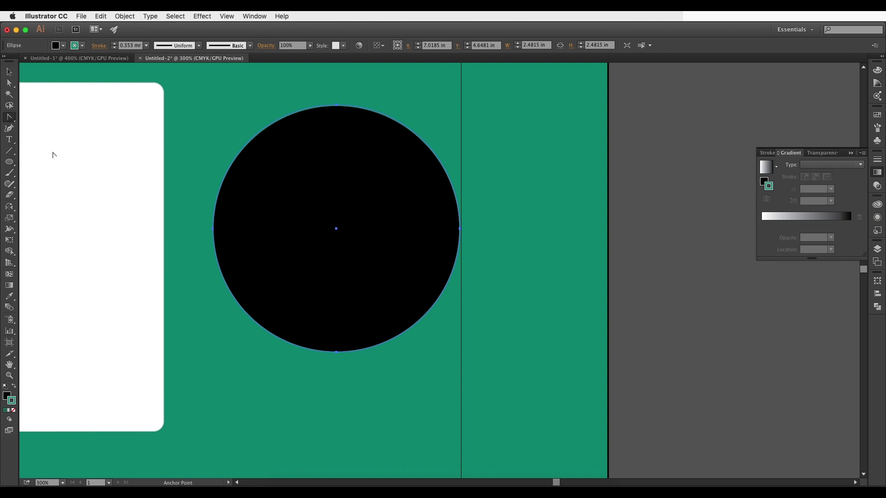
pyautogui.click(337, 106)
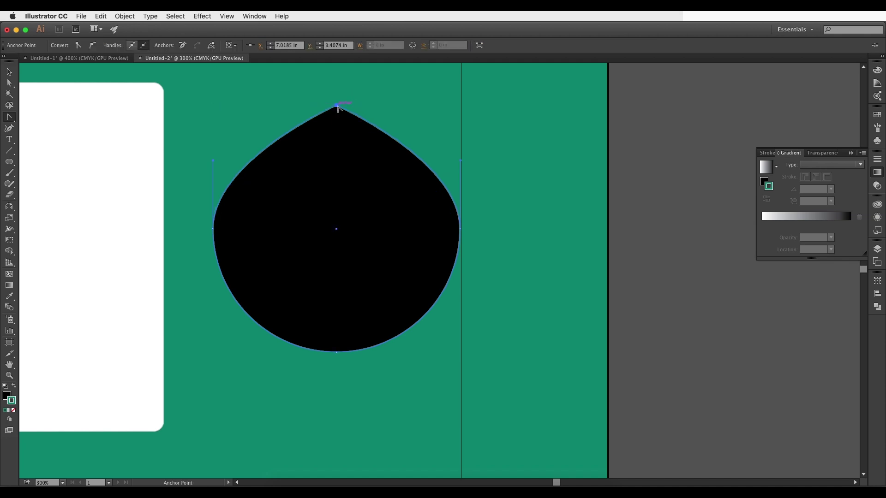
pyautogui.moveTo(338, 108); pyautogui.dragTo(353, 136)
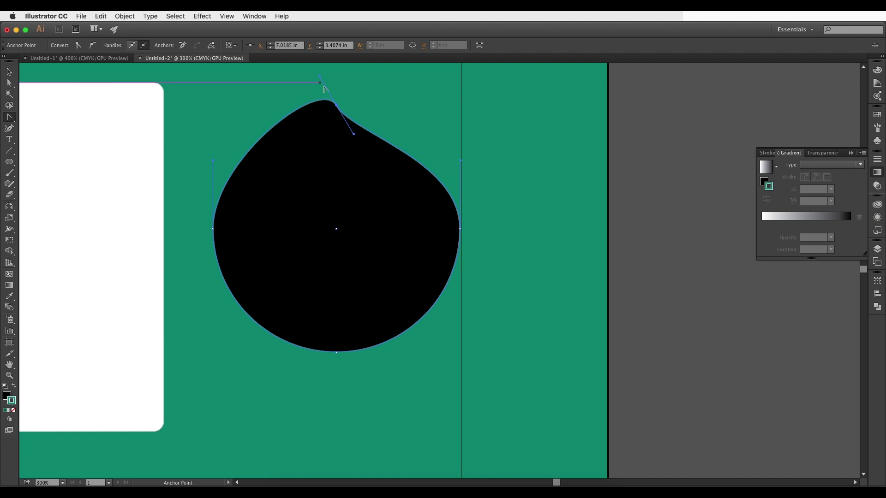
# Step: Change the fill colour of the green background rectangle to a light blue
pyautogui.press('v')
pyautogui.click(190, 240)
pyautogui.doubleClick(6, 397)
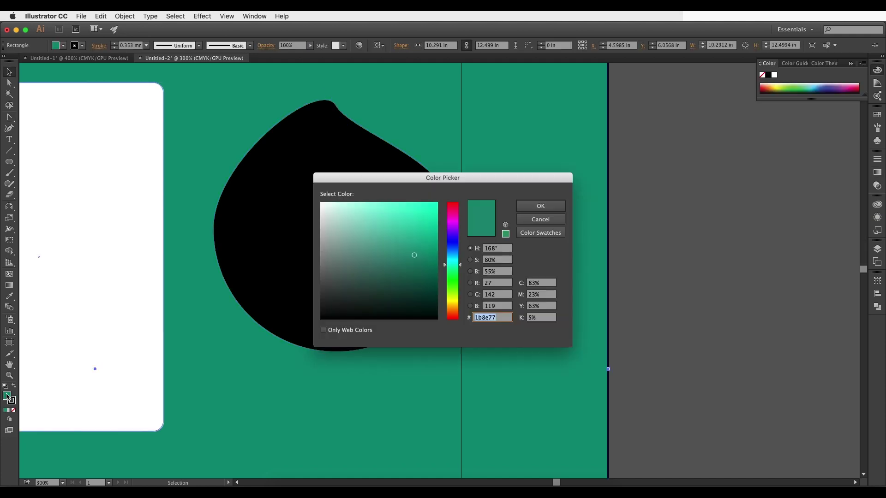
pyautogui.moveTo(368, 234); pyautogui.dragTo(357, 233)
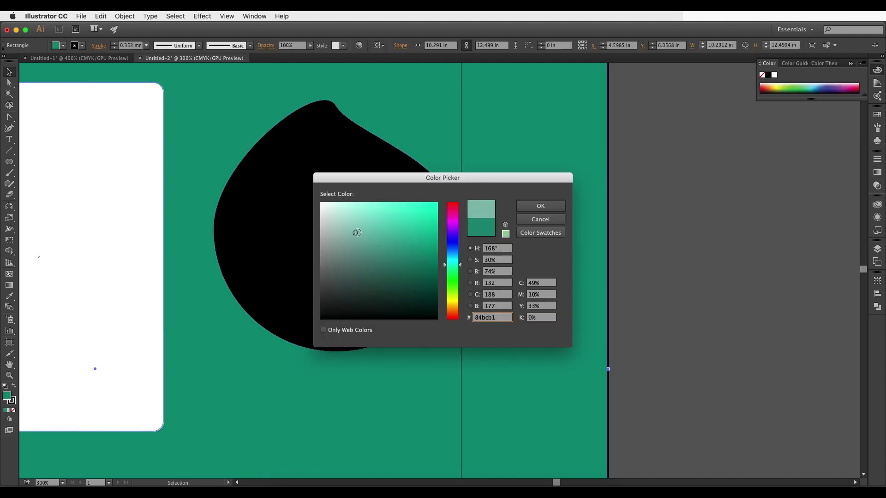
pyautogui.click(454, 257)
pyautogui.moveTo(454, 259); pyautogui.dragTo(454, 258)
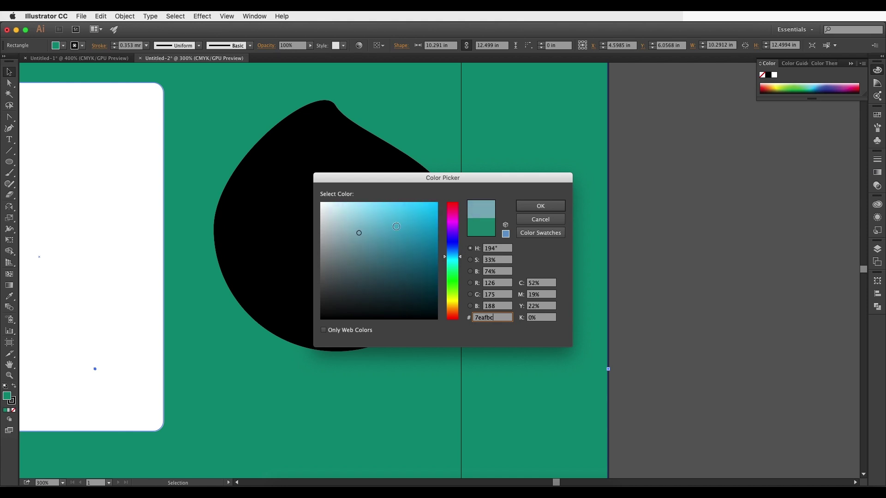
pyautogui.click(526, 207)
pyautogui.moveTo(353, 140); pyautogui.dragTo(351, 152)
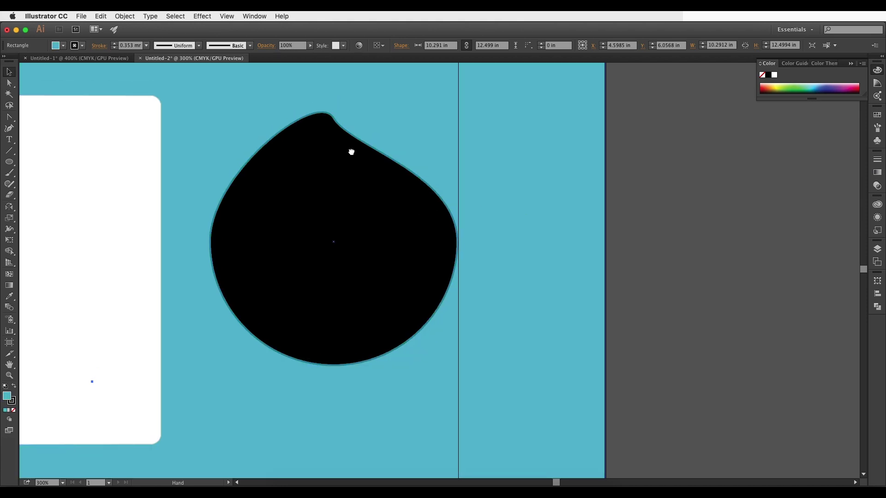
# Step: Convert the black shape's top anchor to a sharp corner and pull a handle down along its right side with the Anchor Point tool
pyautogui.click(327, 146)
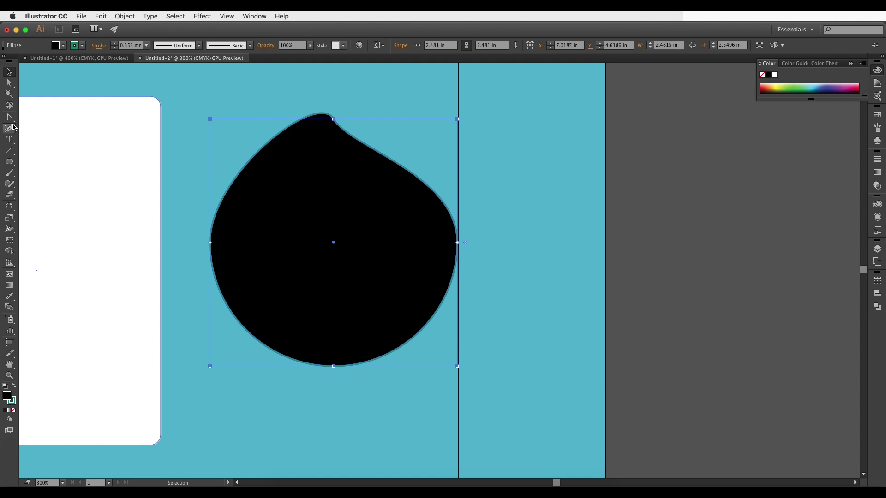
pyautogui.click(10, 119)
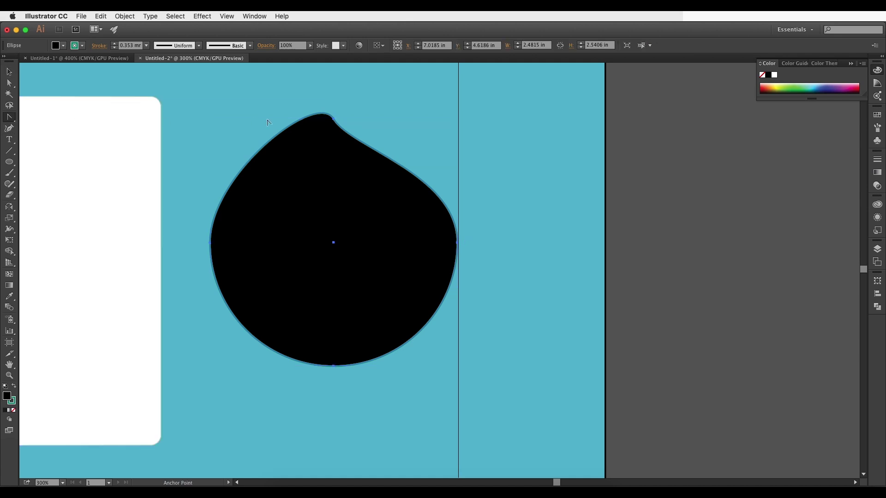
pyautogui.click(334, 119)
pyautogui.moveTo(334, 119); pyautogui.dragTo(358, 148)
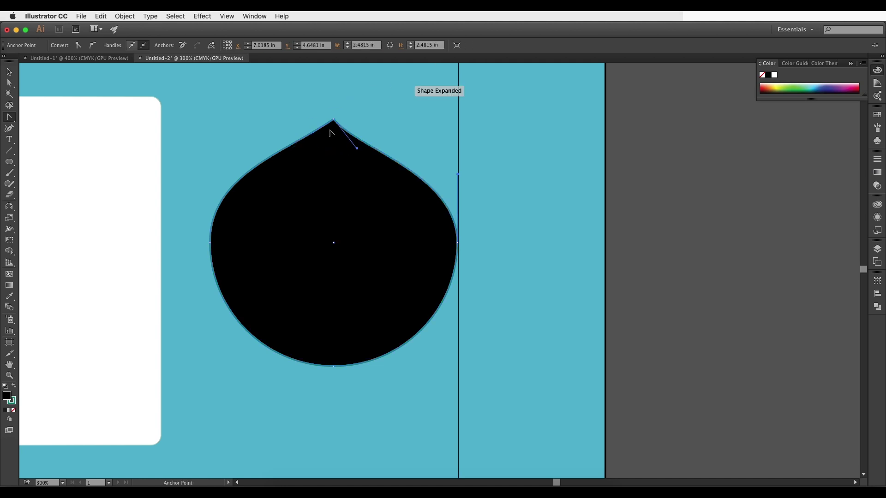
# Step: Pull direction handles out of the shape's bottom anchor and angle both downward to form two lobes
pyautogui.moveTo(334, 367); pyautogui.dragTo(315, 332)
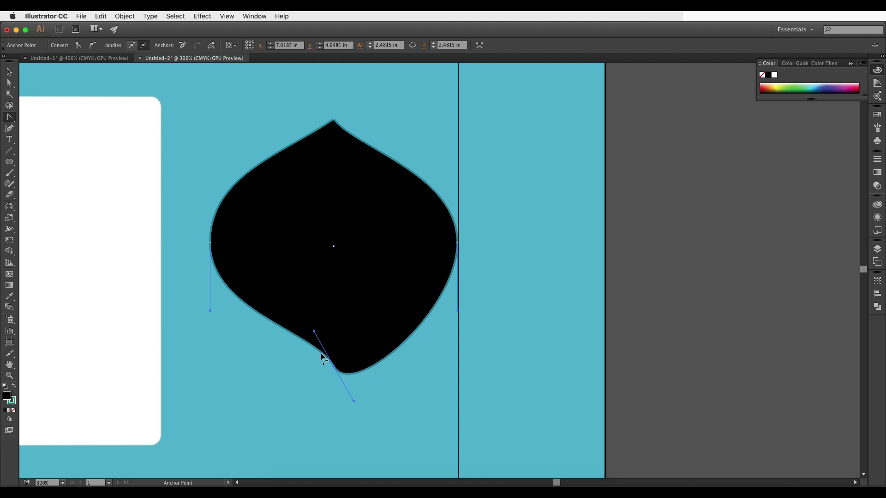
pyautogui.moveTo(354, 401); pyautogui.dragTo(354, 417)
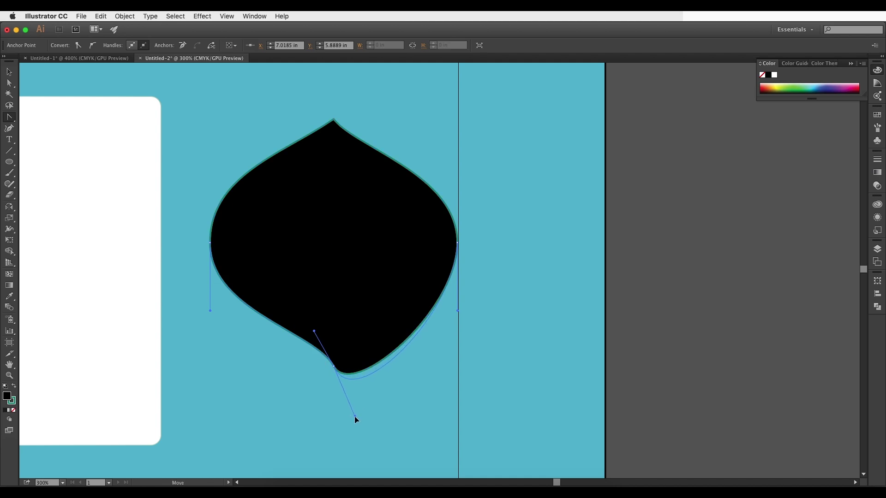
pyautogui.click(7, 87)
pyautogui.moveTo(334, 367); pyautogui.dragTo(300, 408)
# Step: Raise the shape's top anchor into a taller tip and adjust the bottom anchor to deepen the notch between the lobes
pyautogui.click(334, 121)
pyautogui.scroll(-1, 336, 121)
pyautogui.moveTo(334, 121); pyautogui.dragTo(334, 83)
pyautogui.moveTo(334, 285); pyautogui.dragTo(354, 303)
pyautogui.scroll(1, 335, 247)
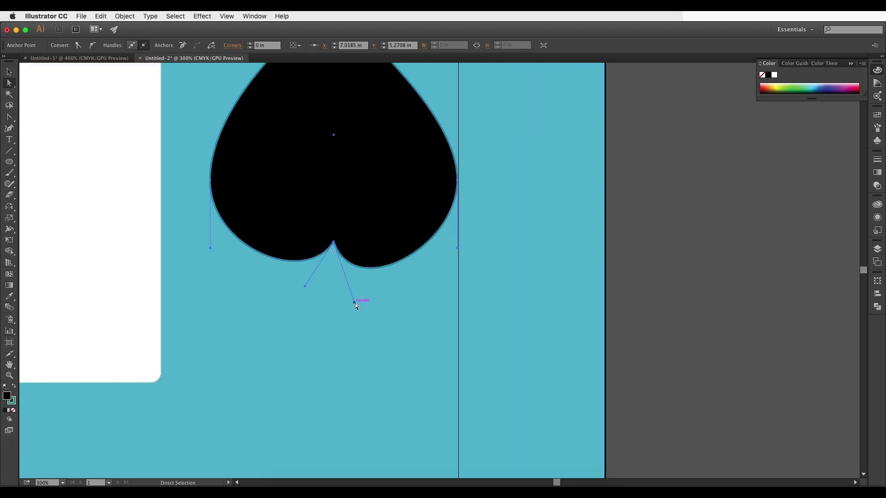
pyautogui.scroll(5, 354, 303)
# Step: Lengthen the lower handle of the shape's right side anchor and move that anchor downward to enlarge the right lobe
pyautogui.click(431, 227)
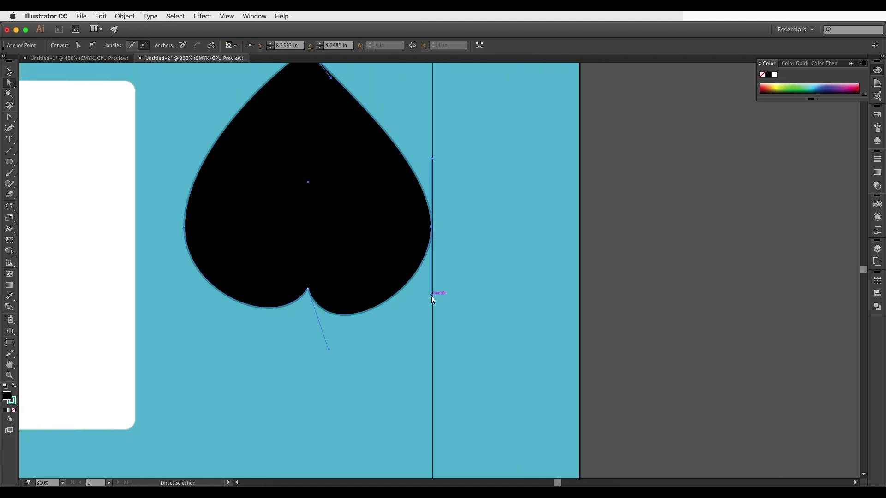
pyautogui.moveTo(431, 296); pyautogui.dragTo(431, 323)
pyautogui.moveTo(430, 227); pyautogui.dragTo(431, 259)
pyautogui.press('space')
pyautogui.moveTo(325, 93); pyautogui.dragTo(322, 241)
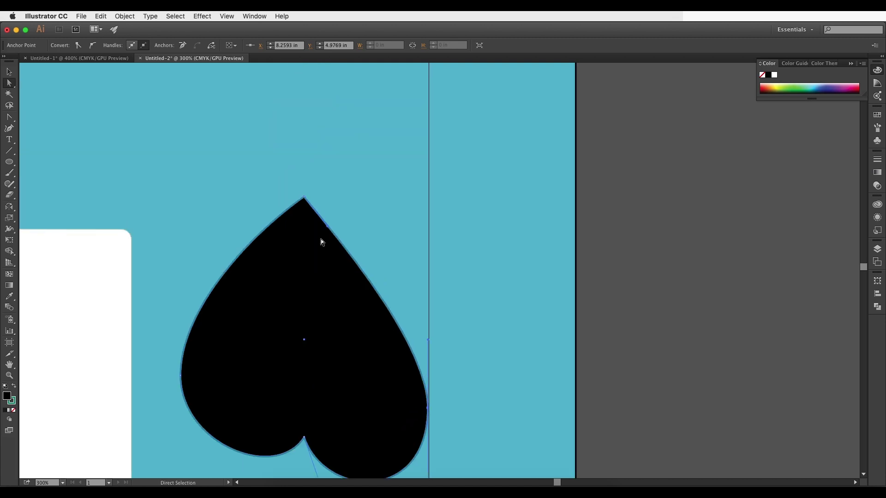
# Step: Raise the spade's tip anchor further and steepen its right handle so the right edge curves inward
pyautogui.moveTo(304, 198); pyautogui.dragTo(304, 176)
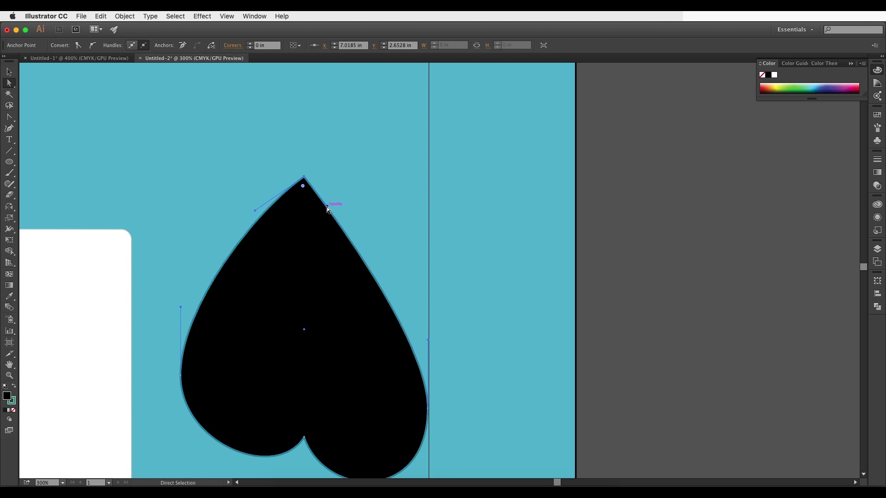
pyautogui.moveTo(327, 206); pyautogui.dragTo(313, 239)
pyautogui.press('space')
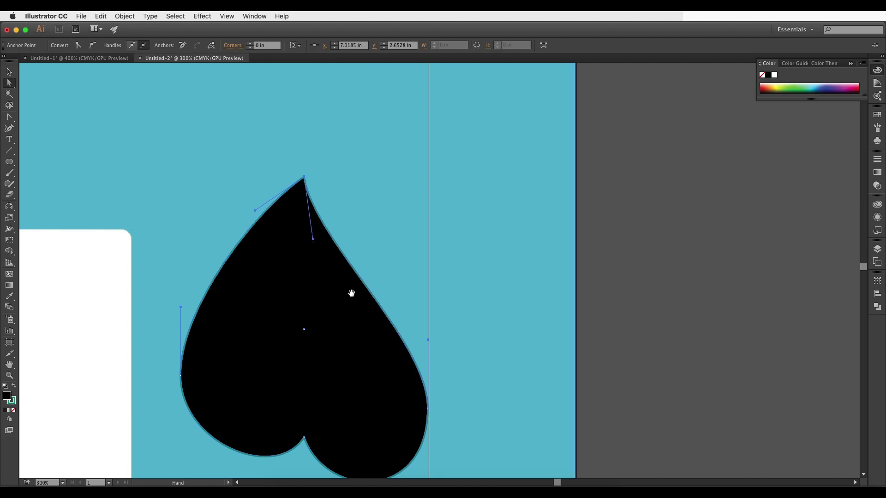
# Step: Nudge the anchor on the spade's right side slightly upward
pyautogui.moveTo(352, 291); pyautogui.dragTo(354, 232)
pyautogui.moveTo(318, 178); pyautogui.dragTo(322, 179)
pyautogui.scroll(-1, 416, 314)
pyautogui.moveTo(432, 332); pyautogui.dragTo(433, 325)
pyautogui.scroll(-2, 420, 328)
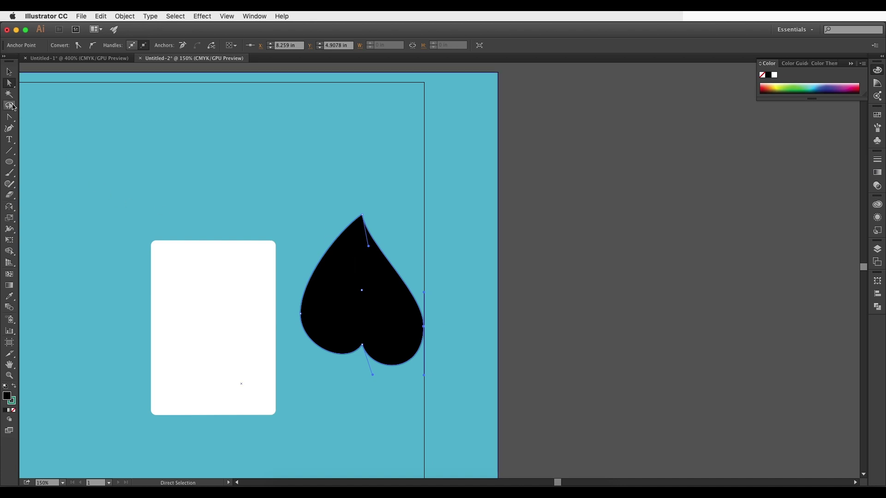
# Step: Draw a rectangle about 1.57 × 3.77 in covering the spade's left half, with its right edge on the centre line
pyautogui.click(9, 165)
pyautogui.click(50, 160)
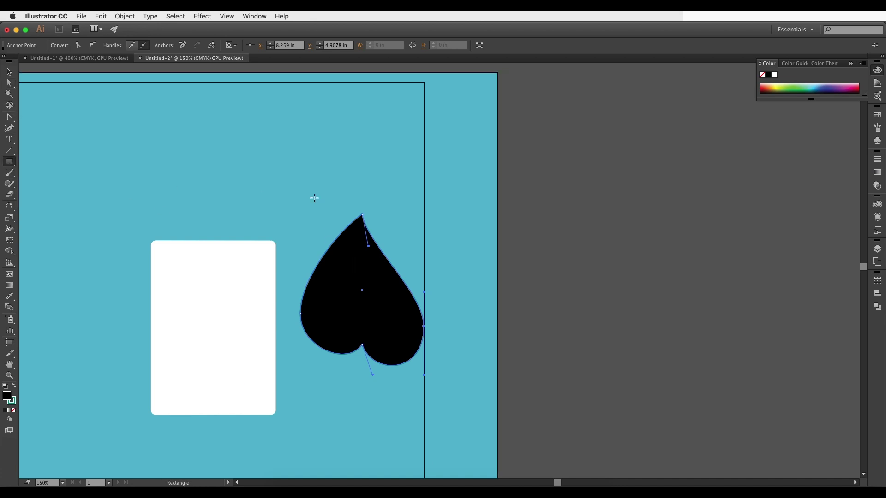
pyautogui.scroll(1, 354, 204)
pyautogui.moveTo(368, 343); pyautogui.dragTo(263, 93)
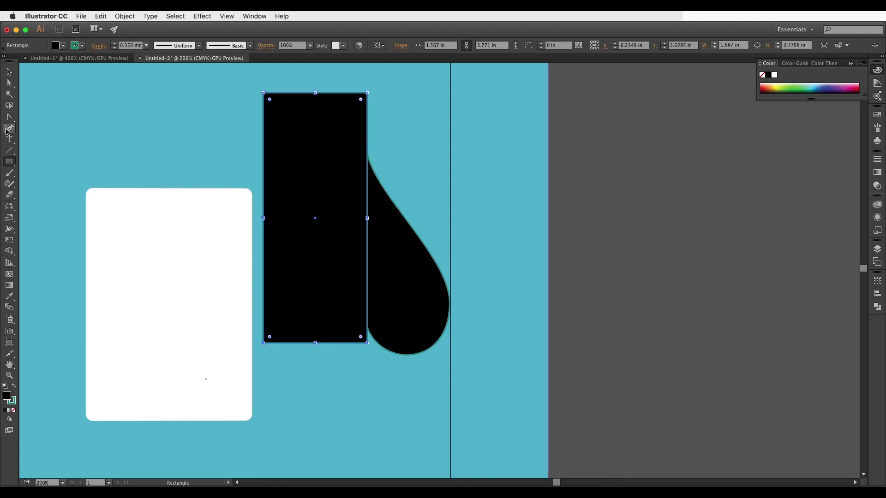
# Step: Cut the rectangle out of the spade with Pathfinder Minus Front and reposition the remaining right half beside the card
pyautogui.click(10, 74)
pyautogui.keyDown('shift'); pyautogui.click(384, 272); pyautogui.keyUp('shift')
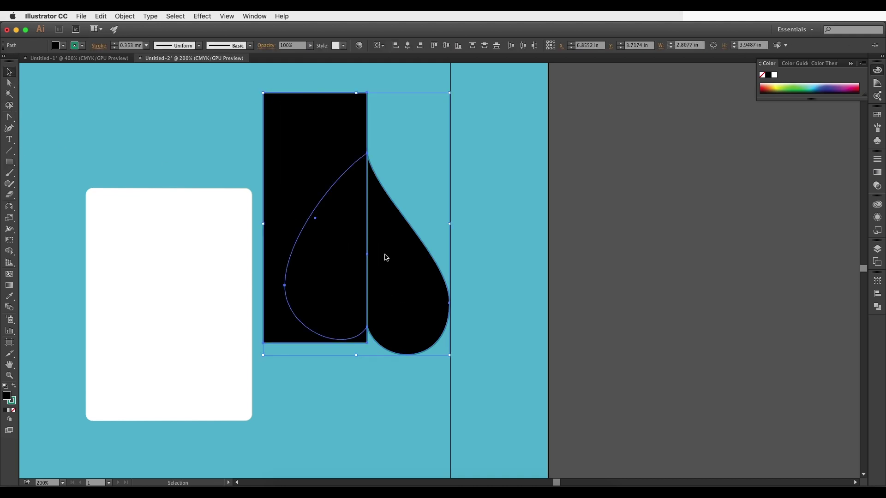
pyautogui.click(878, 307)
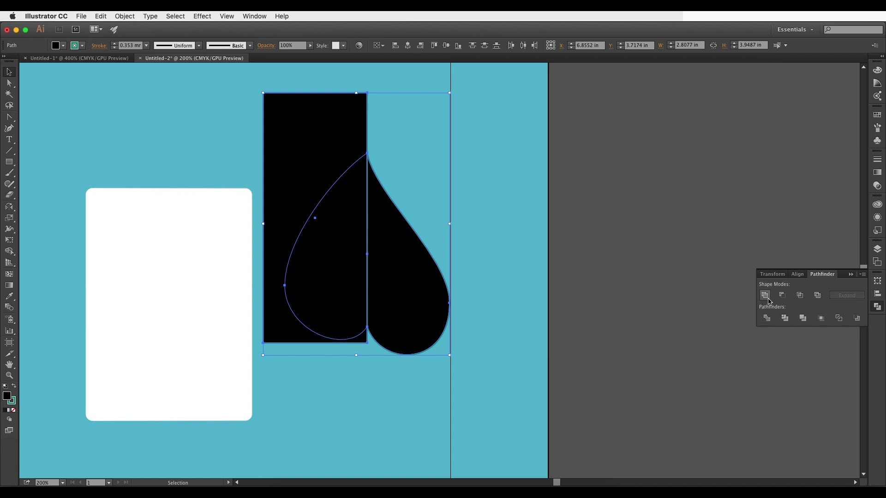
pyautogui.click(783, 297)
pyautogui.moveTo(408, 289); pyautogui.dragTo(526, 275)
pyautogui.moveTo(523, 276); pyautogui.dragTo(455, 284)
# Step: Examine the tip anchor and the right side anchor of the half spade, including their handles
pyautogui.scroll(1, 481, 305)
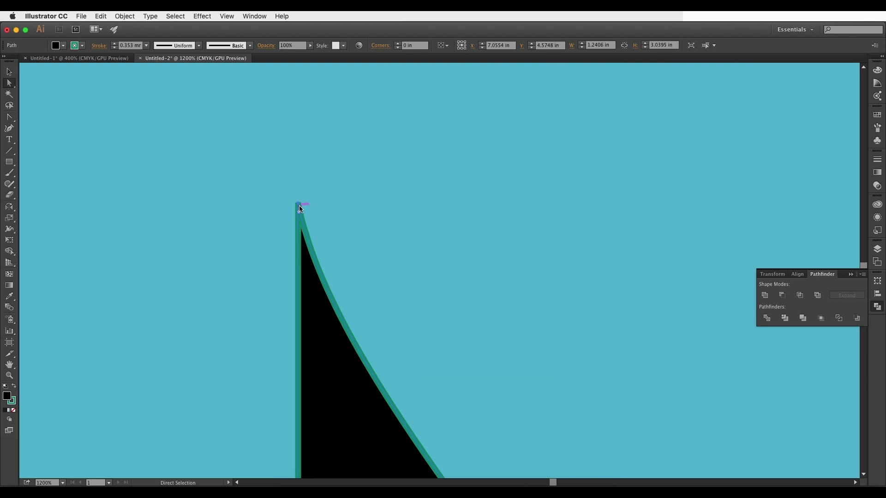
pyautogui.click(300, 206)
pyautogui.scroll(-6, 378, 336)
pyautogui.scroll(1, 354, 230)
pyautogui.moveTo(387, 344); pyautogui.dragTo(350, 230)
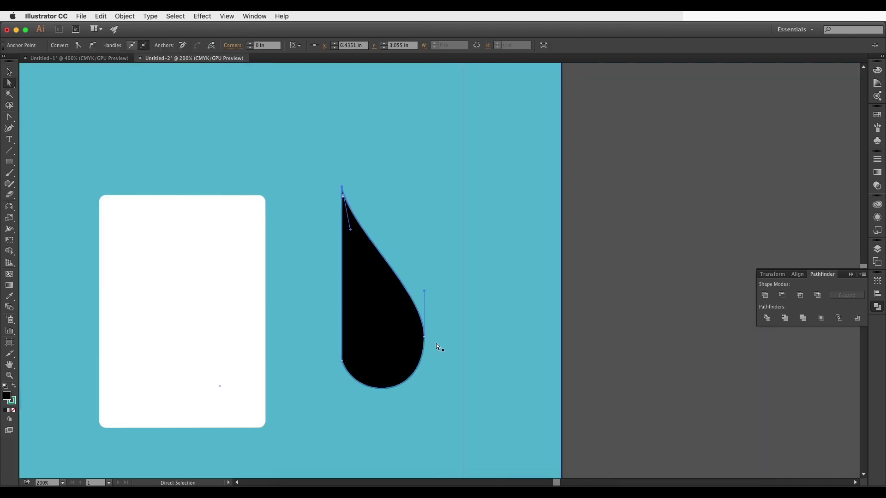
pyautogui.click(424, 336)
pyautogui.scroll(-1, 370, 376)
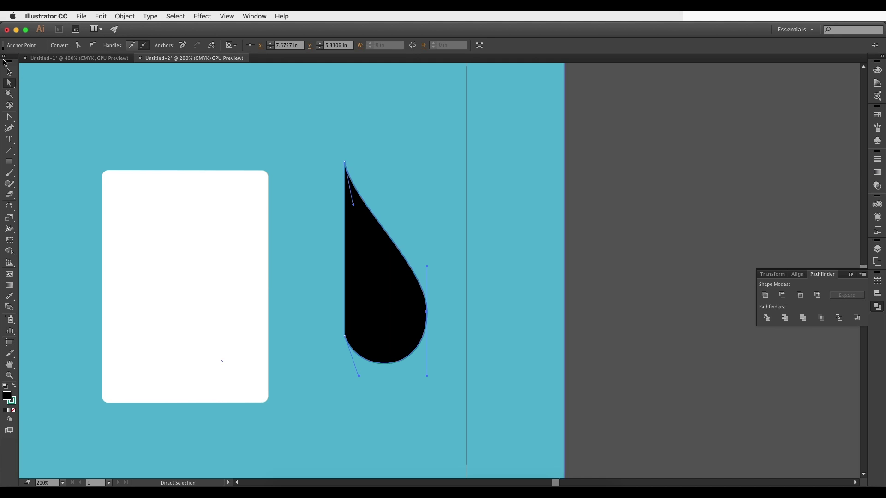
# Step: Reflect a copy of the half spade across its straight vertical edge to form the left half
pyautogui.click(8, 71)
pyautogui.hscroll(-2, 312, 182)
pyautogui.scroll(-1, 313, 182)
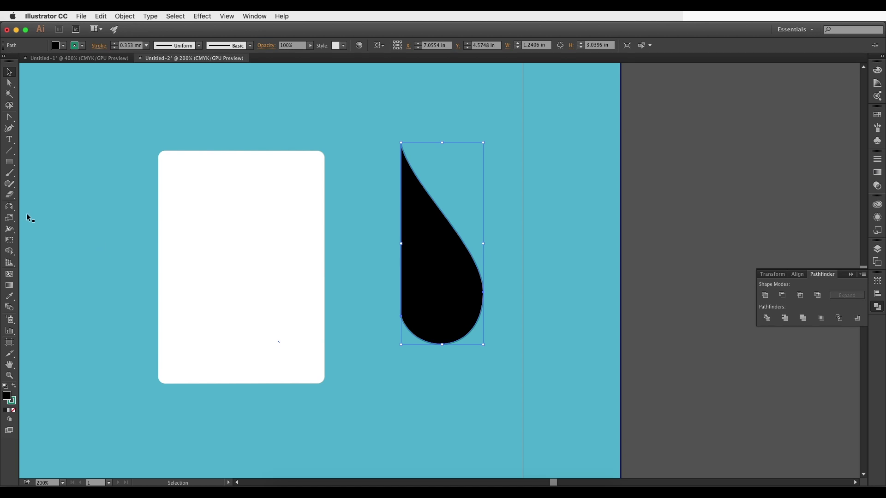
pyautogui.moveTo(11, 212); pyautogui.dragTo(33, 218)
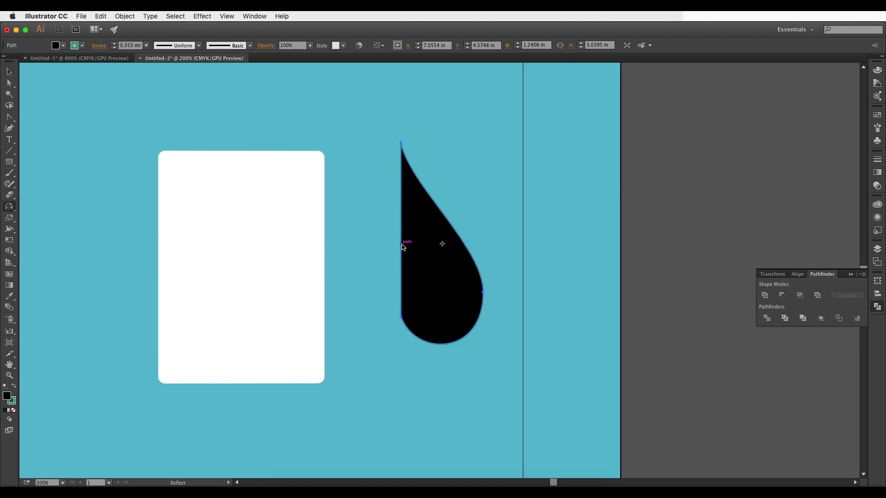
pyautogui.moveTo(448, 264); pyautogui.dragTo(373, 270)
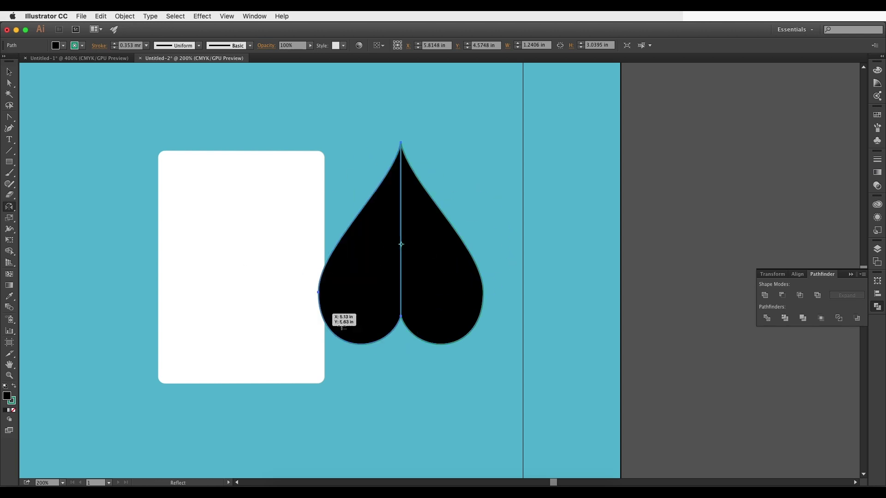
pyautogui.scroll(4, 397, 249)
pyautogui.scroll(-4, 412, 244)
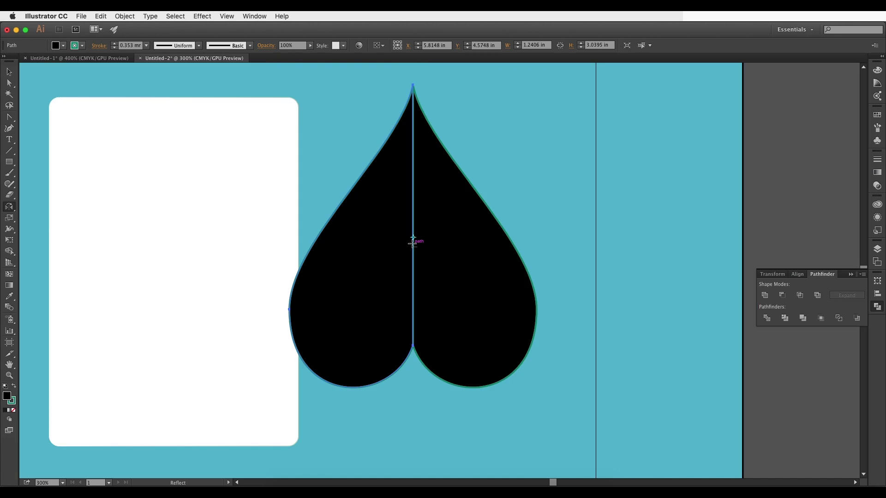
# Step: Remove the stroke from both spade halves and move them onto the empty canvas to the right of the artboard
pyautogui.press('v')
pyautogui.click(83, 46)
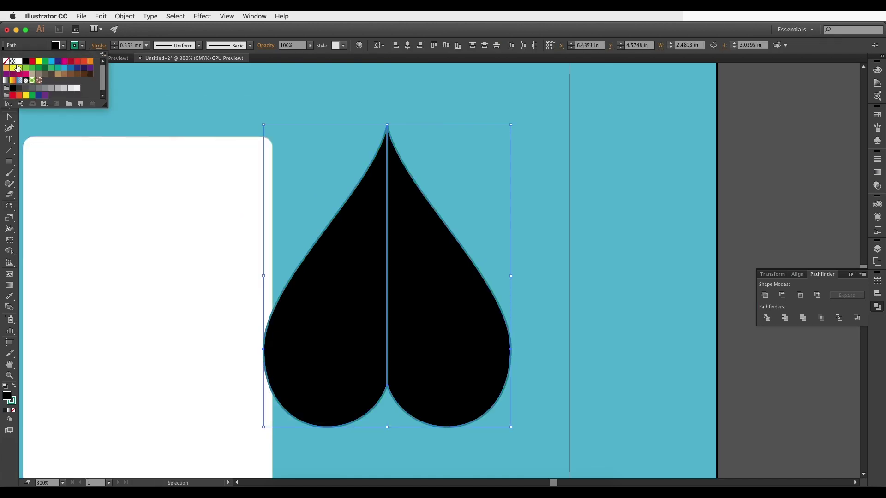
pyautogui.click(7, 62)
pyautogui.scroll(-2, 428, 236)
pyautogui.moveTo(450, 280)
pyautogui.mouseDown()
pyautogui.moveTo(521, 284)
pyautogui.moveTo(741, 243)
pyautogui.moveTo(474, 255)
pyautogui.mouseUp()
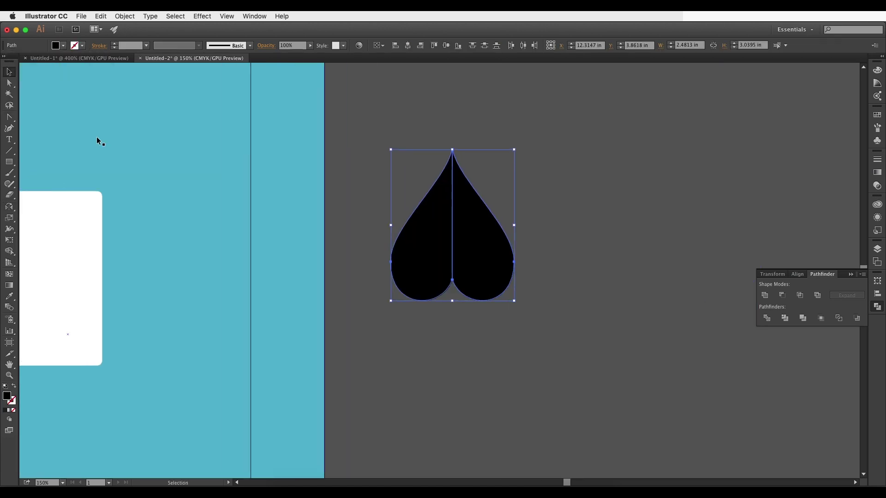
# Step: Unite the two spade halves into a single shape with Pathfinder
pyautogui.click(764, 295)
pyautogui.click(545, 258)
pyautogui.moveTo(545, 257); pyautogui.dragTo(557, 235)
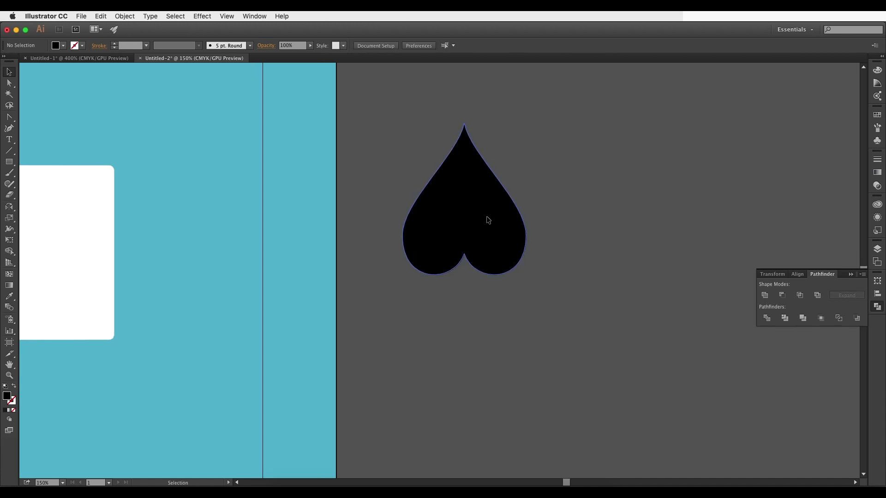
pyautogui.click(487, 219)
# Step: Draw a black stem rectangle about 0.60 × 1.39 in, centred on the spade's notch and extending below the lobes
pyautogui.scroll(2, 487, 218)
pyautogui.scroll(-2, 488, 216)
pyautogui.scroll(2, 487, 216)
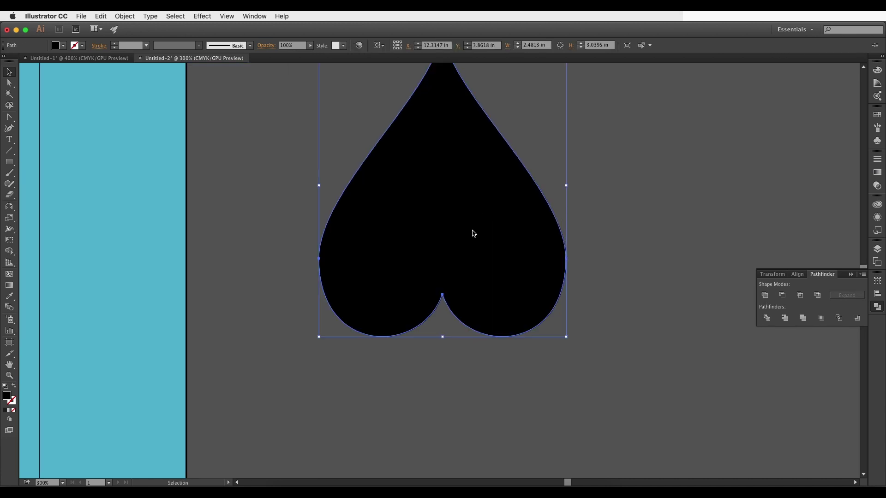
pyautogui.scroll(-2, 473, 233)
pyautogui.scroll(1, 473, 233)
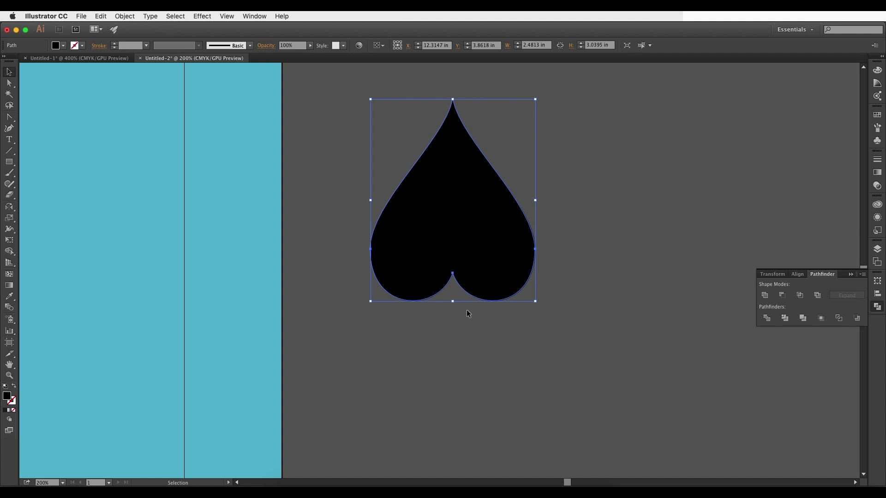
pyautogui.scroll(1, 460, 309)
pyautogui.click(12, 176)
pyautogui.click(10, 162)
pyautogui.moveTo(449, 255)
pyautogui.mouseDown()
pyautogui.moveTo(472, 312)
pyautogui.moveTo(441, 283)
pyautogui.moveTo(473, 277)
pyautogui.moveTo(479, 259)
pyautogui.moveTo(457, 283)
pyautogui.moveTo(465, 295)
pyautogui.moveTo(471, 269)
pyautogui.moveTo(470, 283)
pyautogui.moveTo(497, 256)
pyautogui.moveTo(488, 274)
pyautogui.moveTo(460, 272)
pyautogui.moveTo(456, 257)
pyautogui.moveTo(461, 291)
pyautogui.moveTo(470, 290)
pyautogui.moveTo(475, 311)
pyautogui.moveTo(471, 278)
pyautogui.moveTo(464, 311)
pyautogui.moveTo(477, 309)
pyautogui.moveTo(479, 325)
pyautogui.mouseUp()
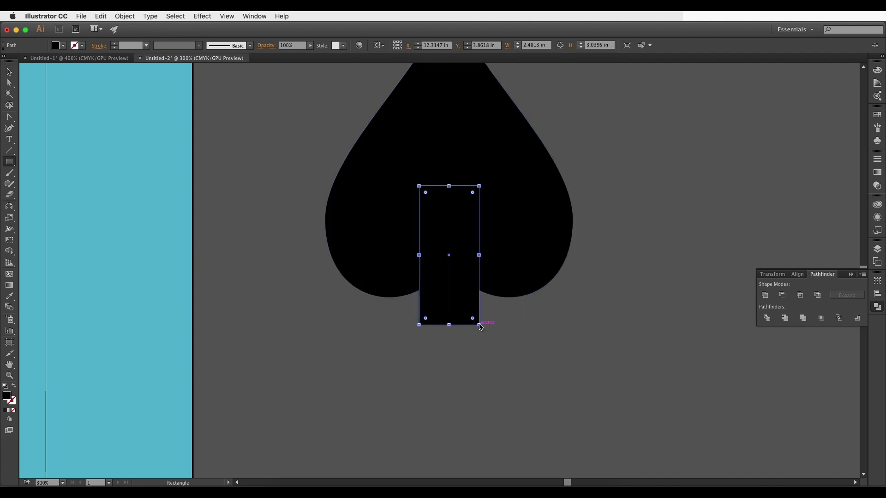
# Step: Lower the stem rectangle's two top anchor points together, making it about 0.86 in tall
pyautogui.click(10, 84)
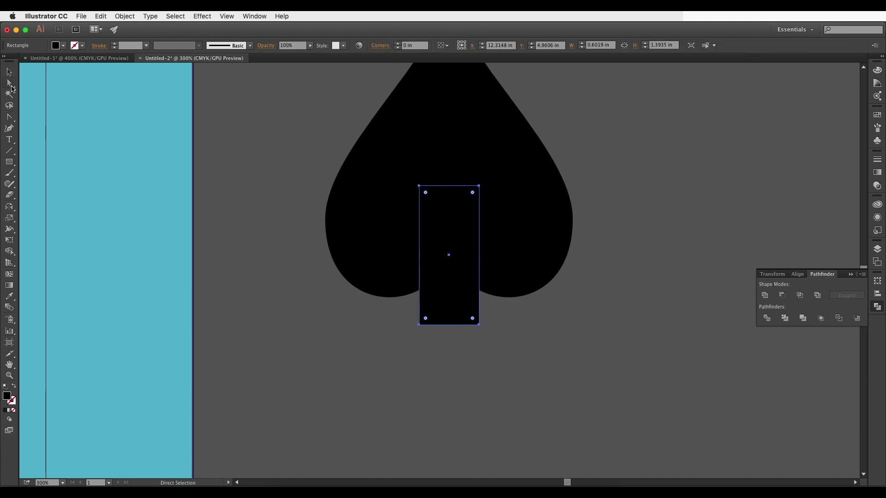
pyautogui.click(420, 187)
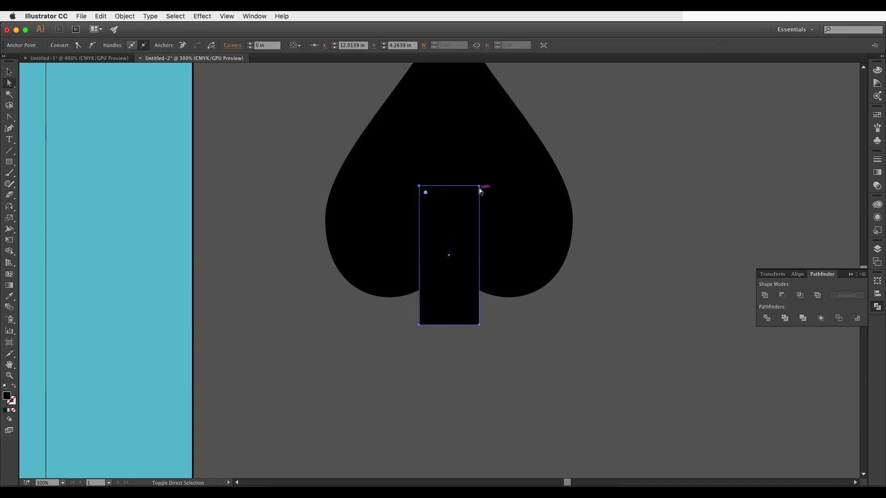
pyautogui.keyDown('shift'); pyautogui.click(479, 186); pyautogui.keyUp('shift')
pyautogui.moveTo(479, 187); pyautogui.dragTo(480, 240)
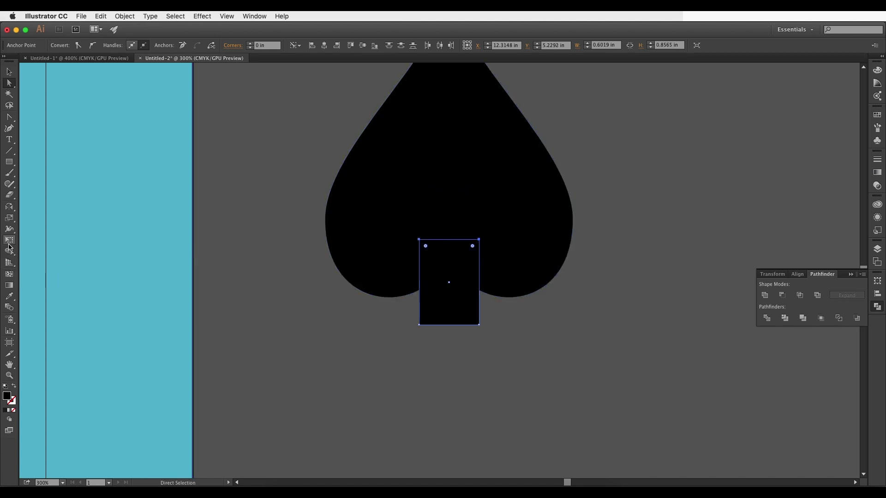
# Step: Taper the stem into a trapezoid with Free Transform's Perspective Distort, narrowing its top edge symmetrically
pyautogui.click(9, 241)
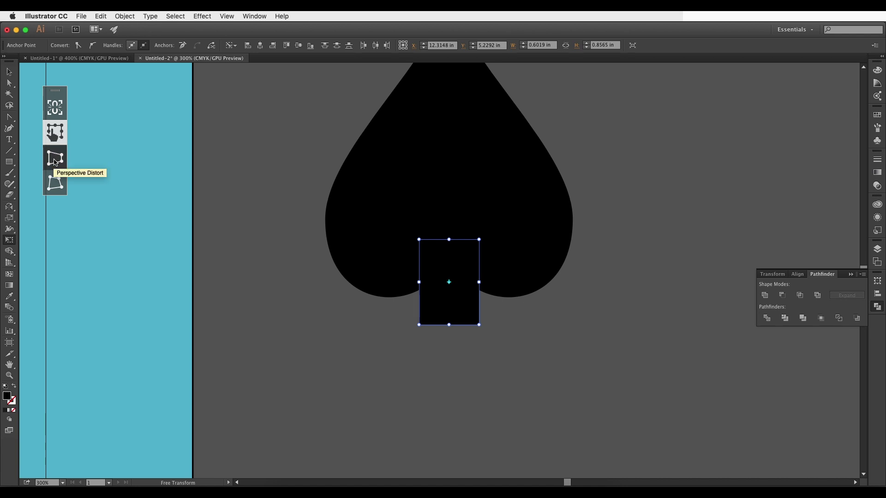
pyautogui.click(55, 160)
pyautogui.moveTo(482, 243); pyautogui.dragTo(464, 246)
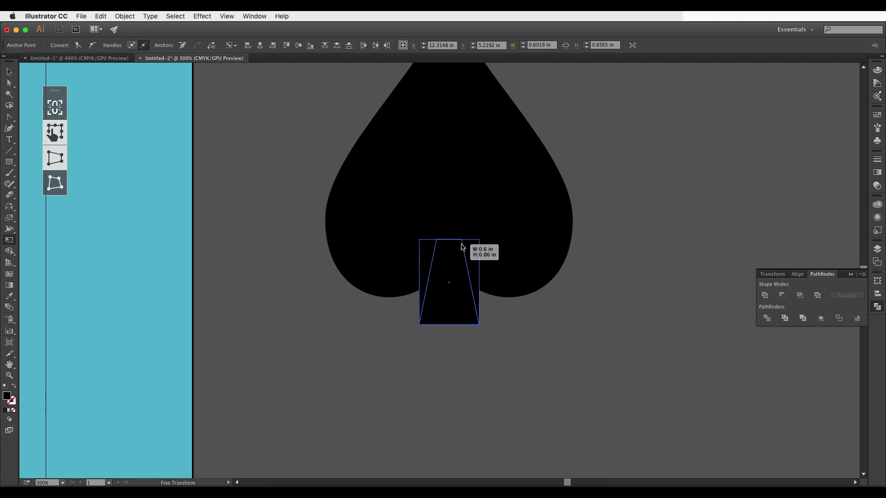
pyautogui.moveTo(462, 247); pyautogui.dragTo(462, 248)
pyautogui.click(8, 83)
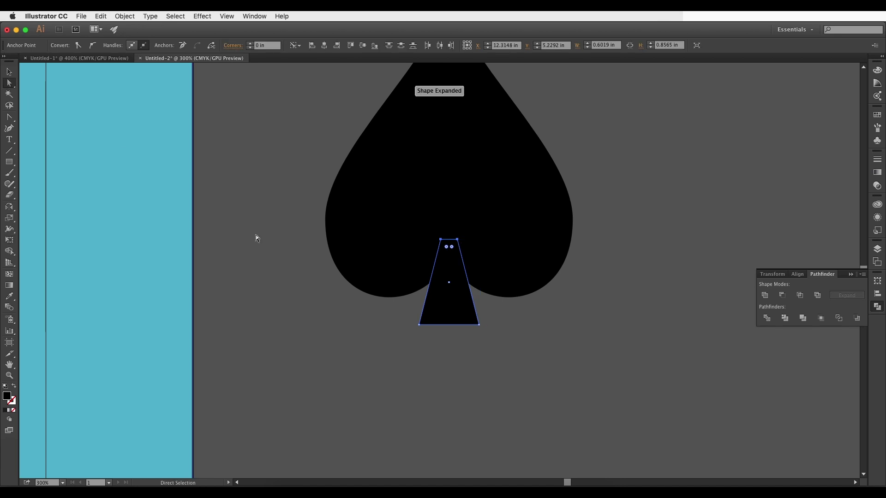
# Step: Curve both sides of the stem inward by pulling direction handles from its two top corners with the Anchor Point tool
pyautogui.scroll(3, 460, 253)
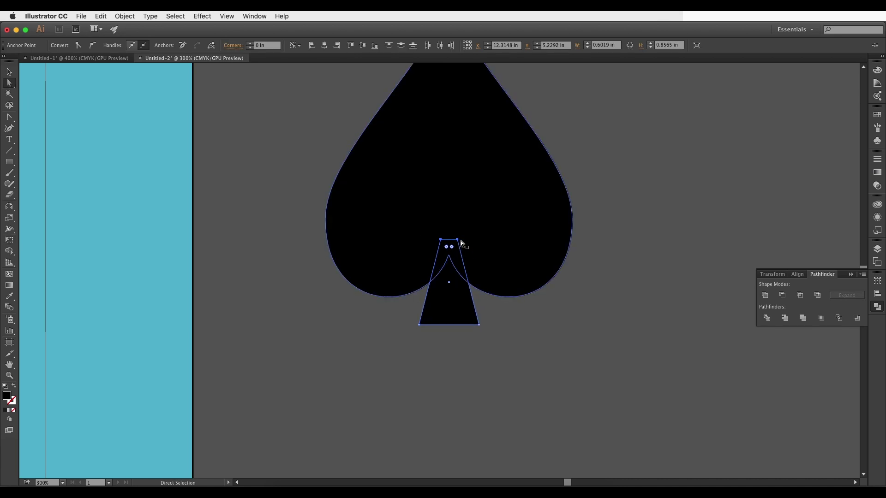
pyautogui.scroll(-1, 455, 310)
pyautogui.scroll(1, 455, 310)
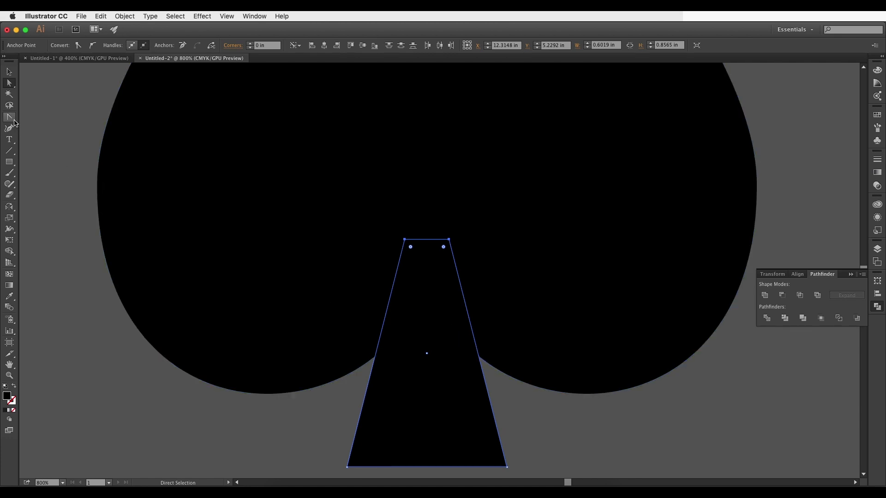
pyautogui.click(14, 120)
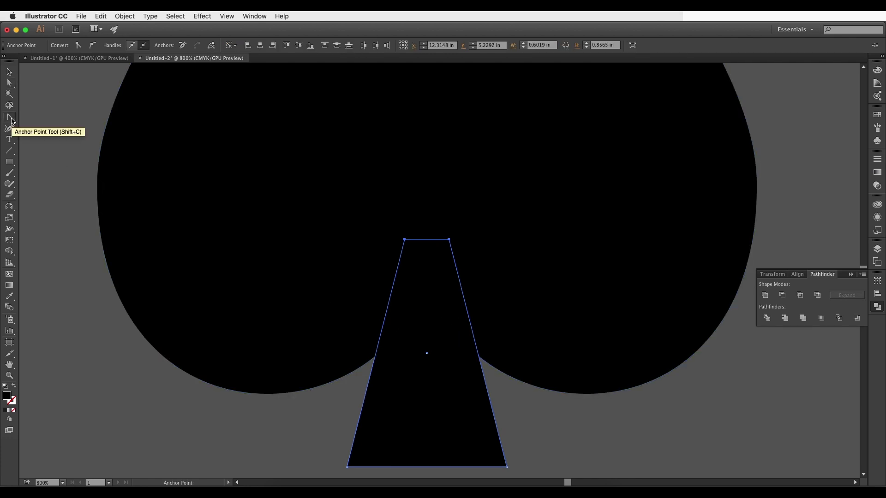
pyautogui.moveTo(450, 239); pyautogui.dragTo(447, 362)
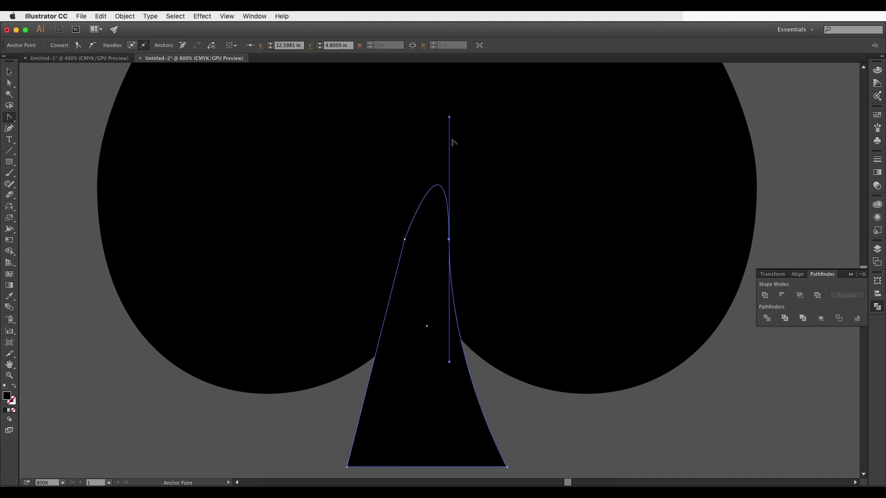
pyautogui.moveTo(450, 118)
pyautogui.mouseDown()
pyautogui.moveTo(427, 232)
pyautogui.moveTo(409, 217)
pyautogui.moveTo(409, 137)
pyautogui.moveTo(421, 238)
pyautogui.mouseUp()
pyautogui.click(405, 239)
pyautogui.moveTo(421, 238); pyautogui.dragTo(421, 239)
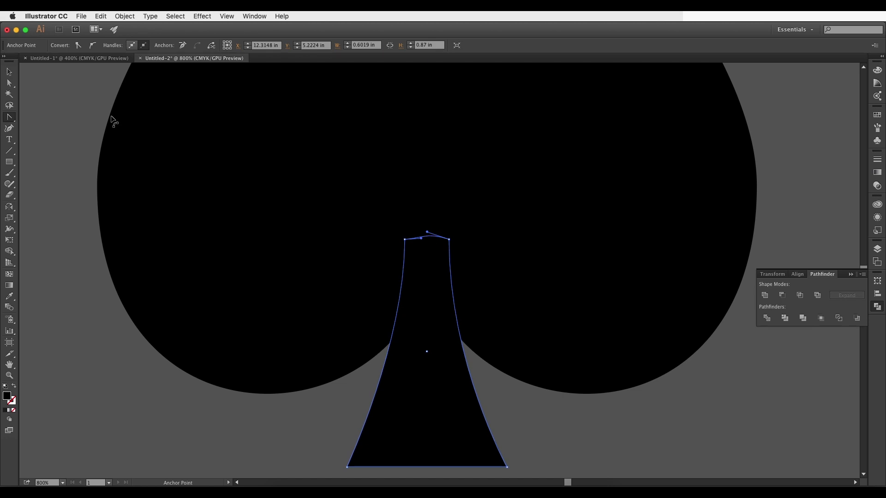
# Step: Pull the lower direction handles of the stem's two top anchors inward and down to deepen the side curves
pyautogui.scroll(-3, 255, 188)
pyautogui.hscroll(1, 256, 188)
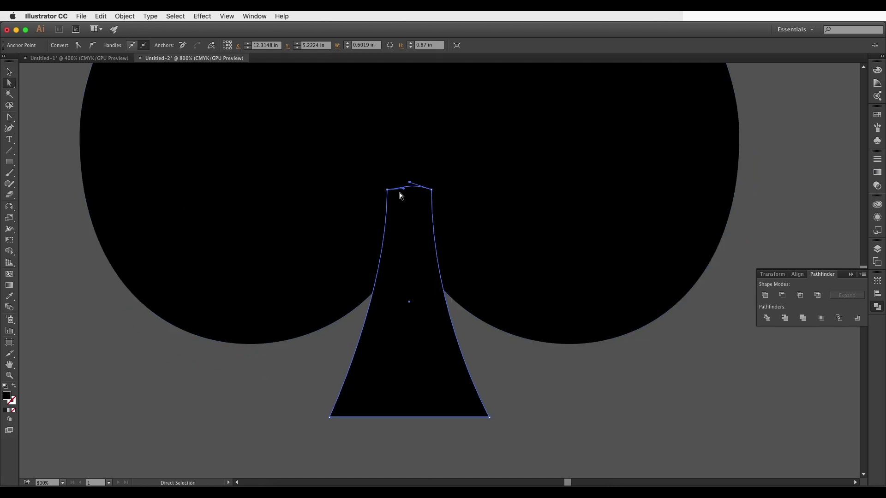
pyautogui.click(388, 190)
pyautogui.moveTo(387, 293); pyautogui.dragTo(406, 320)
pyautogui.click(432, 190)
pyautogui.scroll(-3, 433, 317)
pyautogui.scroll(-1, 427, 322)
pyautogui.press('v')
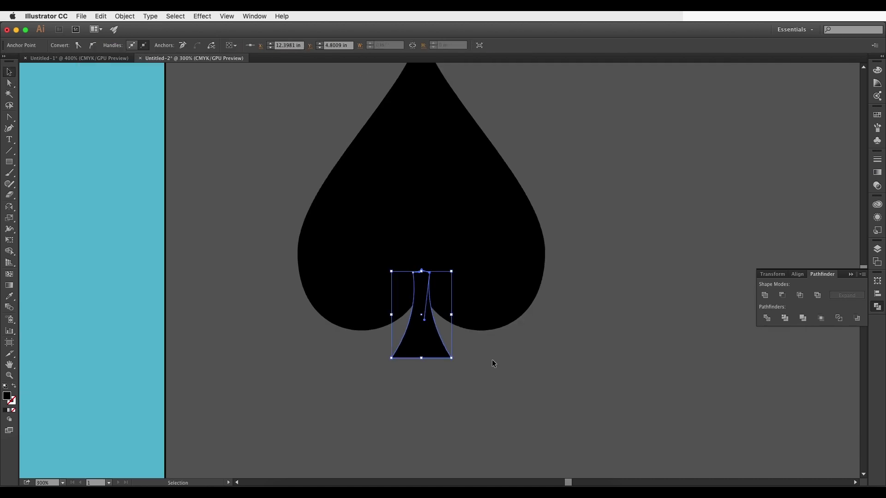
# Step: Enlarge the stem slightly and narrow its top end with Free Transform
pyautogui.click(492, 361)
pyautogui.scroll(-2, 444, 360)
pyautogui.scroll(2, 444, 359)
pyautogui.click(422, 355)
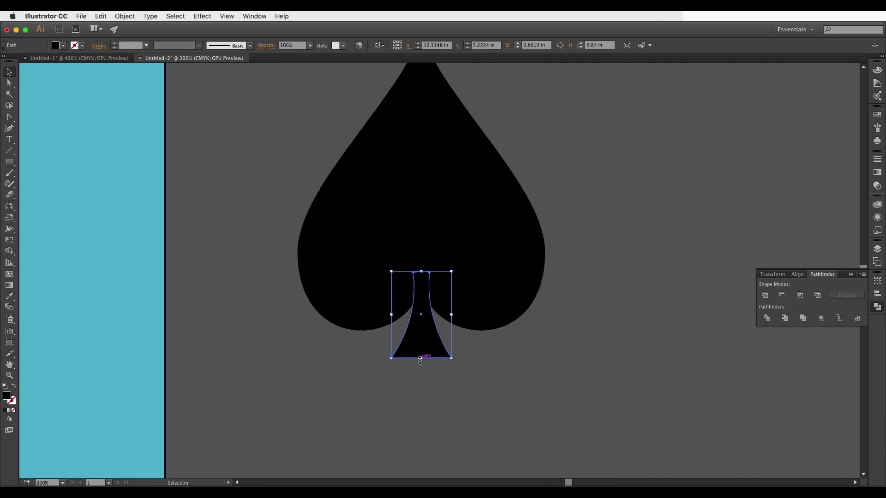
pyautogui.scroll(1, 429, 365)
pyautogui.click(9, 240)
pyautogui.moveTo(465, 225); pyautogui.dragTo(451, 231)
# Step: Fine-tune the direction handles at the enlarged stem's top anchors so both side curves mirror each other
pyautogui.press('a')
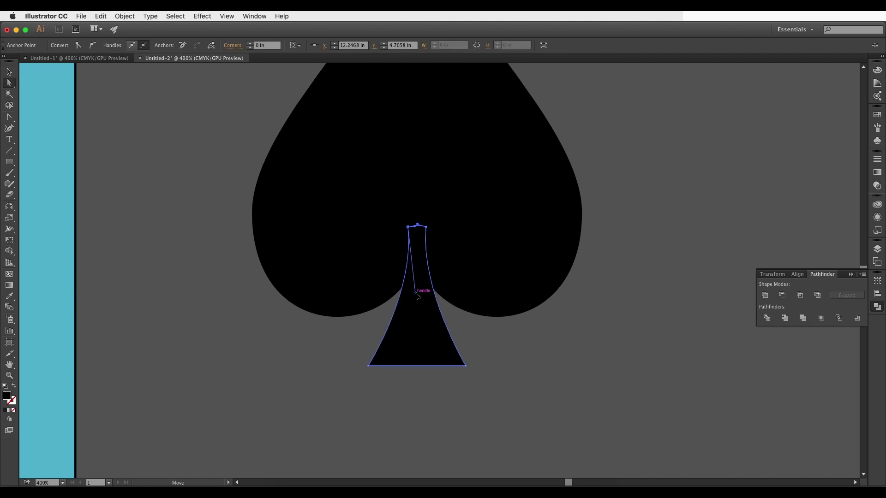
pyautogui.click(426, 227)
pyautogui.moveTo(422, 291); pyautogui.dragTo(416, 294)
pyautogui.click(499, 351)
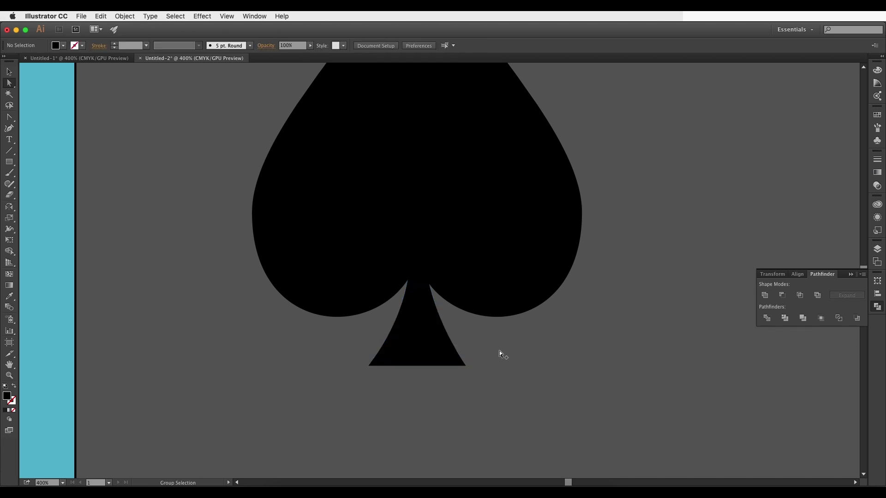
pyautogui.scroll(-3, 500, 354)
pyautogui.click(467, 337)
pyautogui.click(553, 375)
pyautogui.scroll(-2, 553, 376)
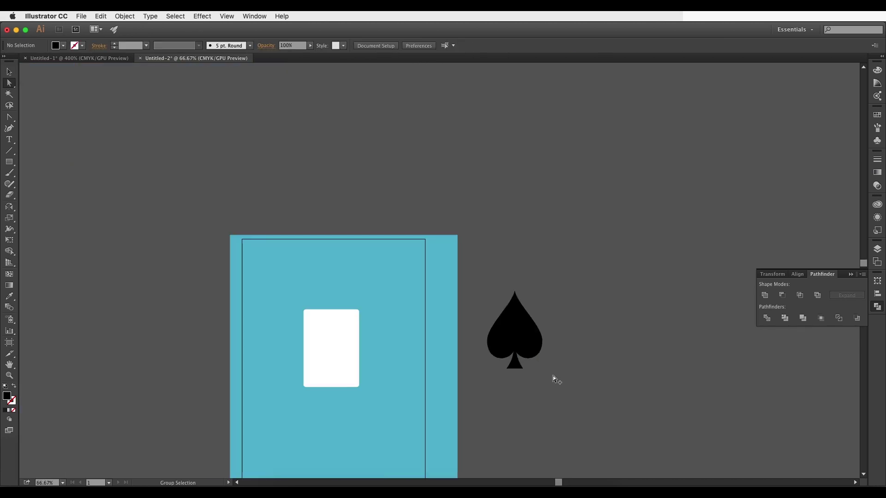
# Step: Select the spade body together with its stem and place a duplicate directly below the original
pyautogui.scroll(5, 553, 376)
pyautogui.click(453, 359)
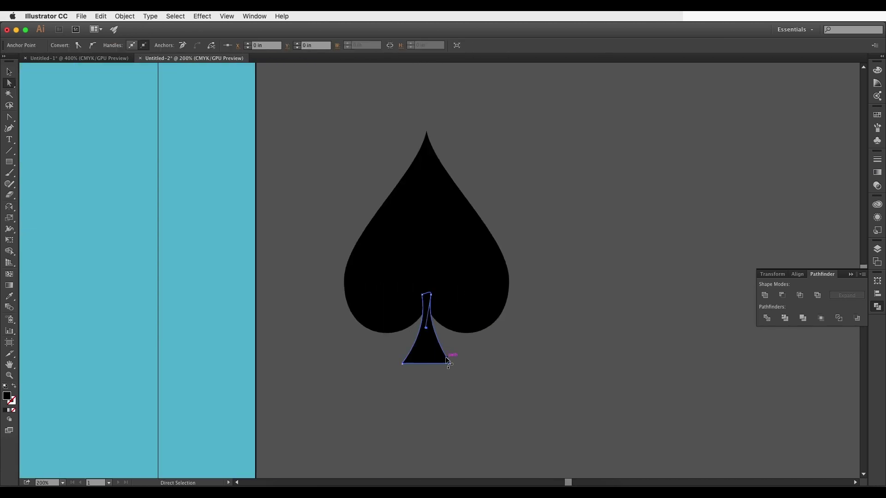
pyautogui.scroll(-1, 497, 362)
pyautogui.click(13, 75)
pyautogui.click(430, 229)
pyautogui.moveTo(423, 220); pyautogui.dragTo(481, 175)
pyautogui.click(506, 305)
pyautogui.click(587, 336)
pyautogui.moveTo(586, 335); pyautogui.dragTo(592, 327)
pyautogui.moveTo(593, 327); pyautogui.dragTo(450, 179)
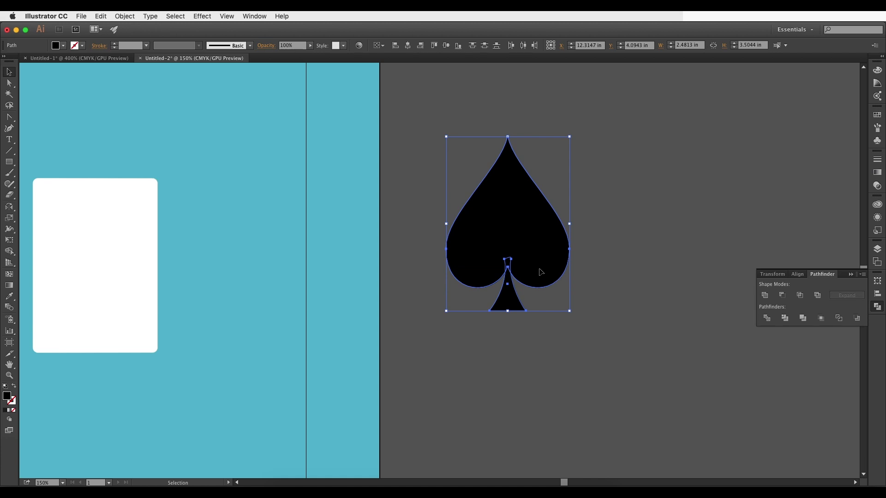
pyautogui.hscroll(-3, 486, 248)
pyautogui.moveTo(571, 213); pyautogui.dragTo(498, 266)
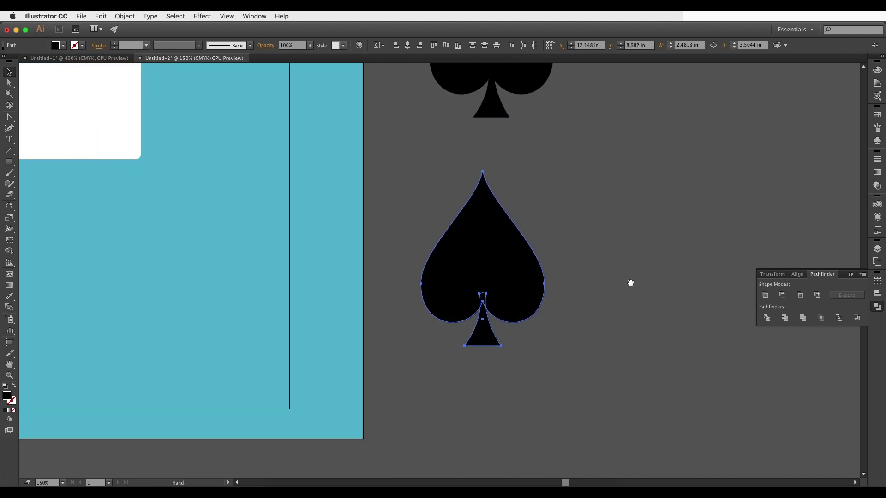
# Step: Unite the duplicate spade body and stem into a single shape with Pathfinder
pyautogui.scroll(2, 622, 312)
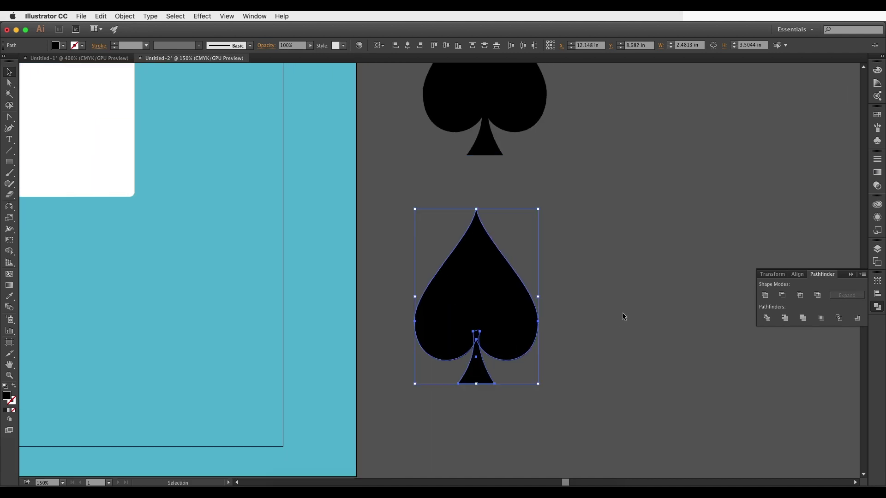
pyautogui.click(764, 299)
pyautogui.moveTo(478, 297); pyautogui.dragTo(635, 381)
pyautogui.moveTo(599, 316); pyautogui.dragTo(607, 330)
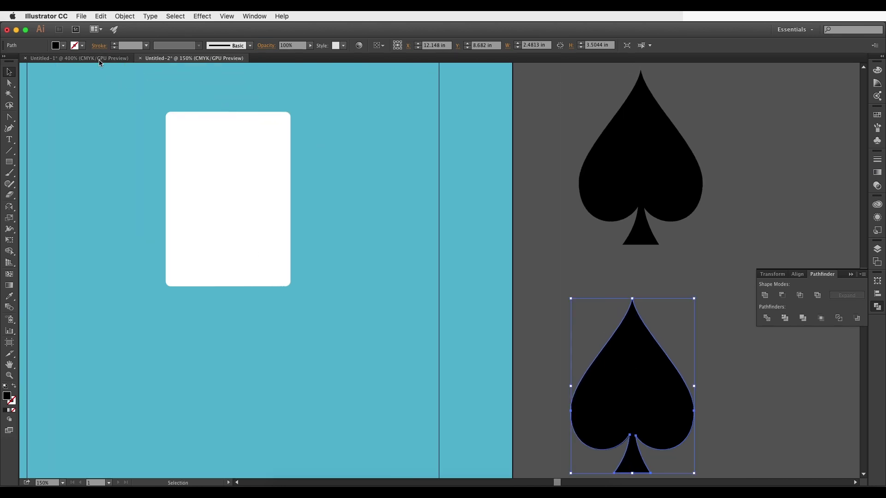
# Step: Check the size and position of the corner 6 and small spade in the finished card document Untitled-1
pyautogui.click(98, 60)
pyautogui.scroll(4, 277, 212)
pyautogui.moveTo(270, 202); pyautogui.dragTo(267, 202)
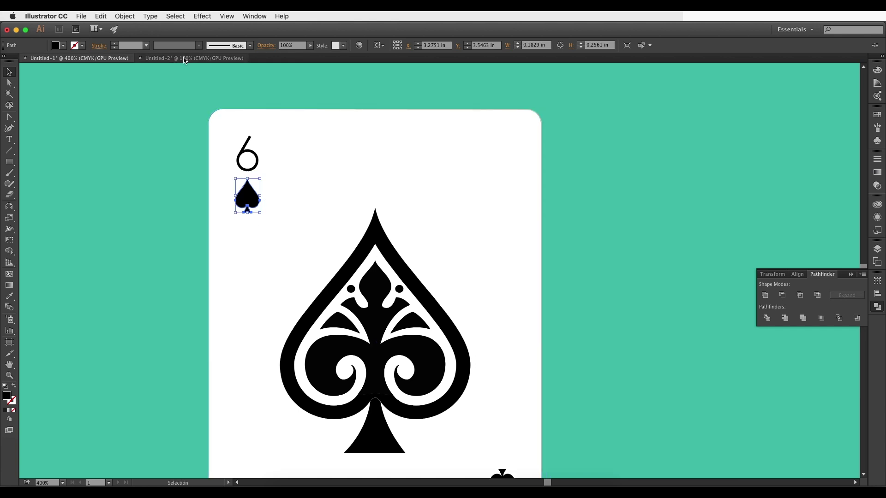
pyautogui.click(181, 62)
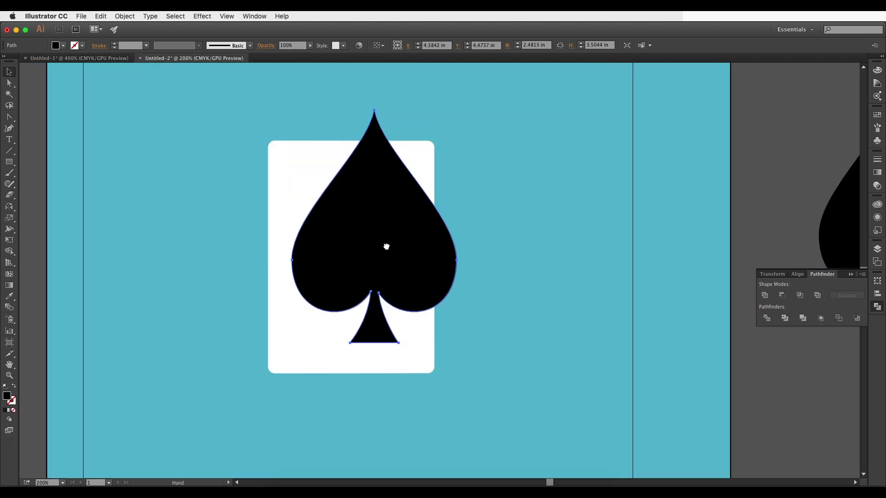
# Step: Add a 6 in a font matching "bon" above a small spade in the card's upper-left corner, resizing both to similar widths
pyautogui.moveTo(386, 245); pyautogui.dragTo(332, 249)
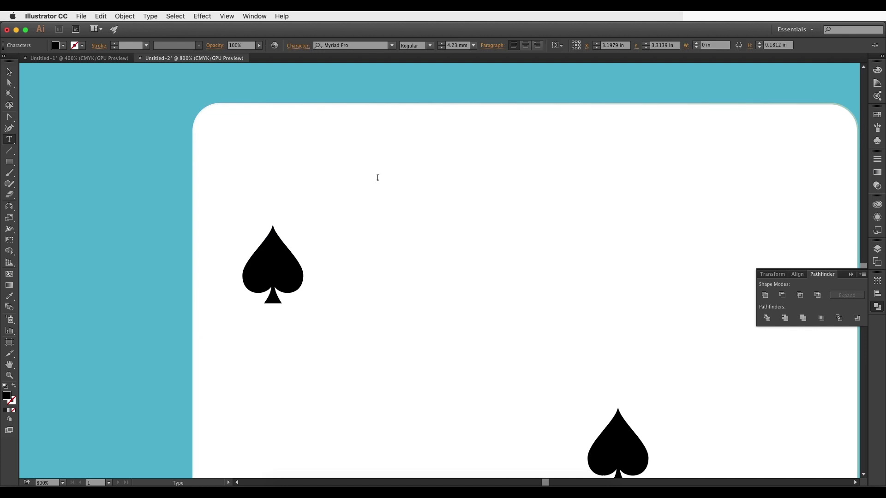
pyautogui.click(351, 45)
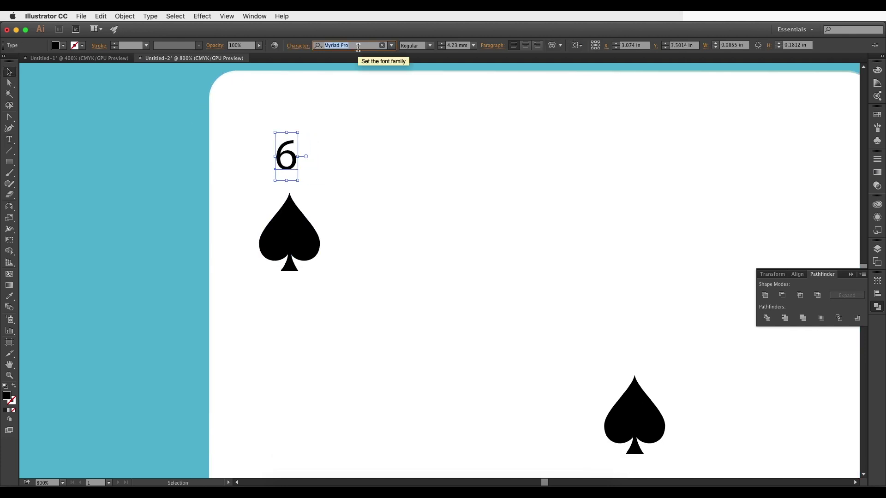
pyautogui.write('bon')
pyautogui.click(354, 74)
pyautogui.moveTo(298, 133); pyautogui.dragTo(315, 109)
pyautogui.click(296, 222)
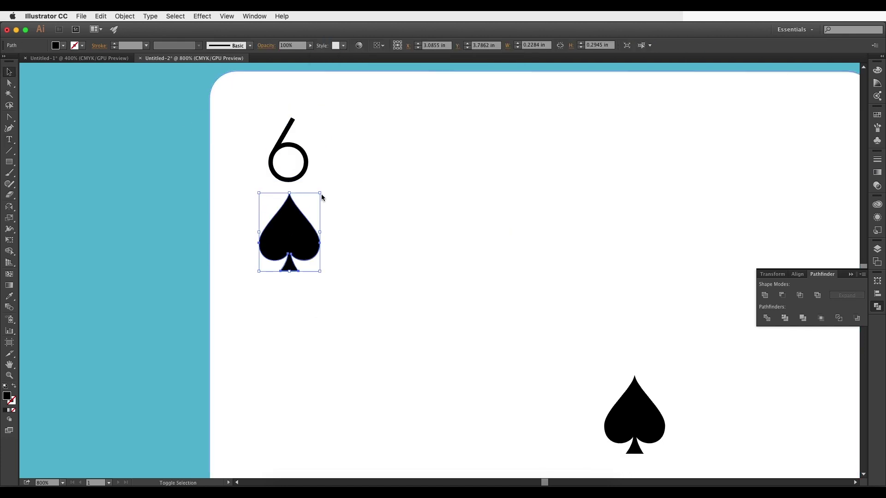
pyautogui.moveTo(320, 194); pyautogui.dragTo(316, 198)
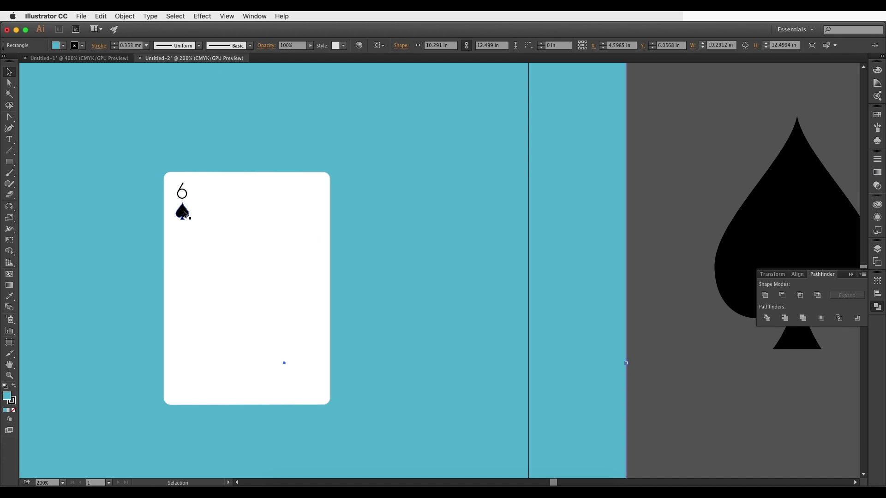
# Step: Rotate a copy of the corner 6 and spade around the card's centre towards the lower-right corner
pyautogui.click(183, 213)
pyautogui.keyDown('shift'); pyautogui.click(185, 196); pyautogui.keyUp('shift')
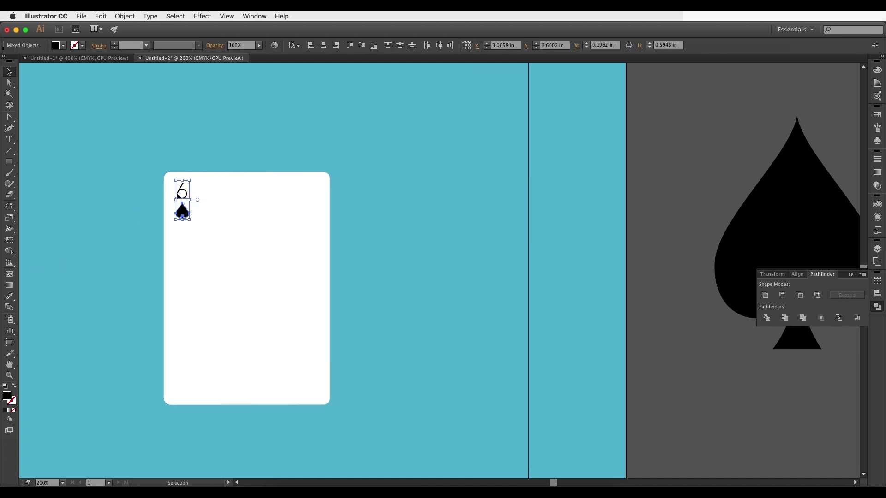
pyautogui.moveTo(13, 211); pyautogui.dragTo(29, 204)
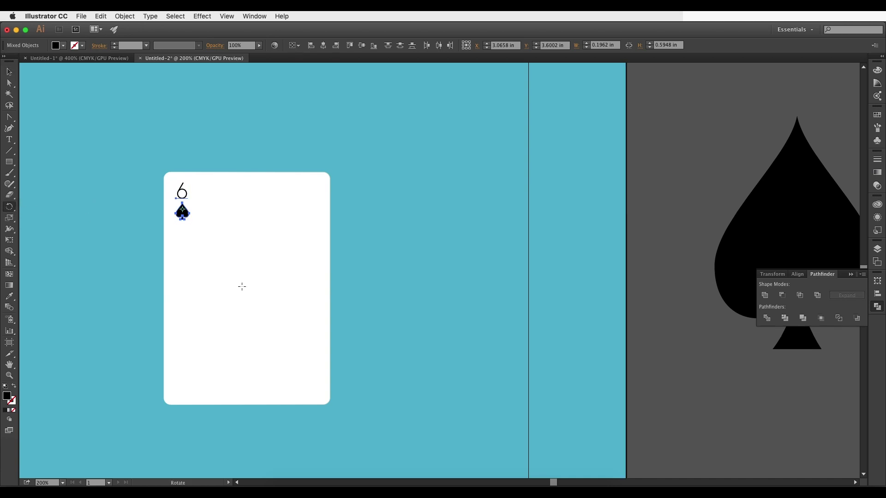
pyautogui.click(247, 288)
pyautogui.moveTo(312, 383); pyautogui.dragTo(305, 396)
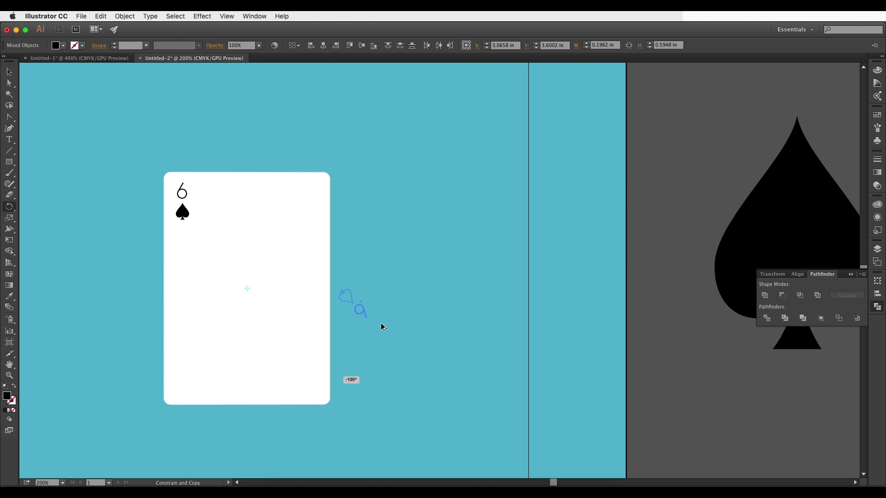
pyautogui.moveTo(378, 320); pyautogui.dragTo(387, 128)
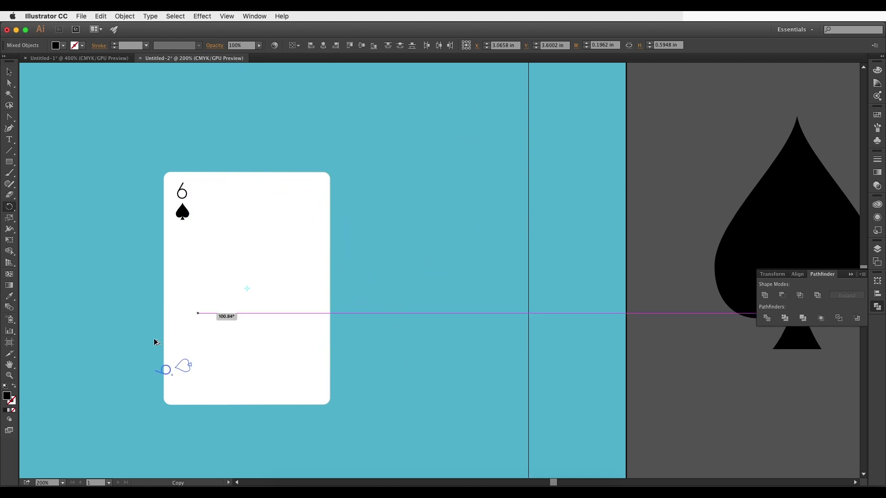
pyautogui.moveTo(189, 333); pyautogui.dragTo(319, 395)
pyautogui.moveTo(259, 305); pyautogui.dragTo(337, 321)
pyautogui.click(5, 74)
# Step: Examine the ornamental pattern inside the large central spade in the finished card document Untitled-1
pyautogui.scroll(-1, 188, 209)
pyautogui.click(611, 327)
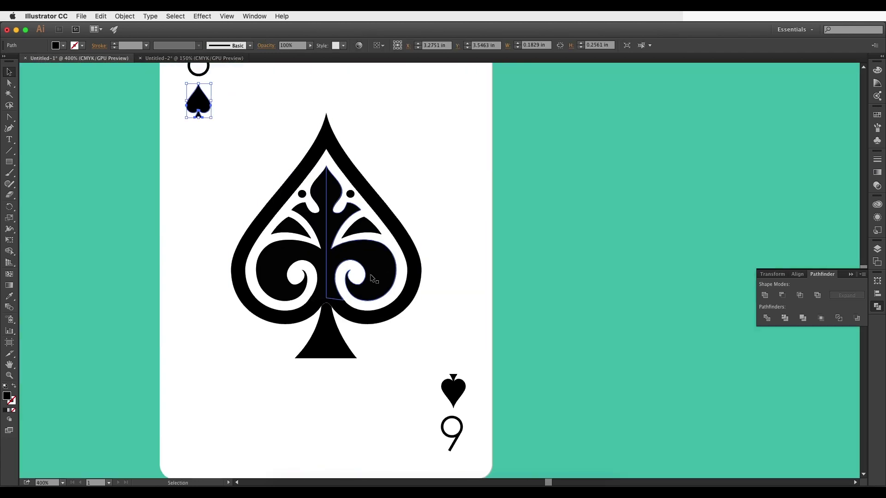
pyautogui.scroll(-2, 372, 279)
pyautogui.scroll(3, 371, 278)
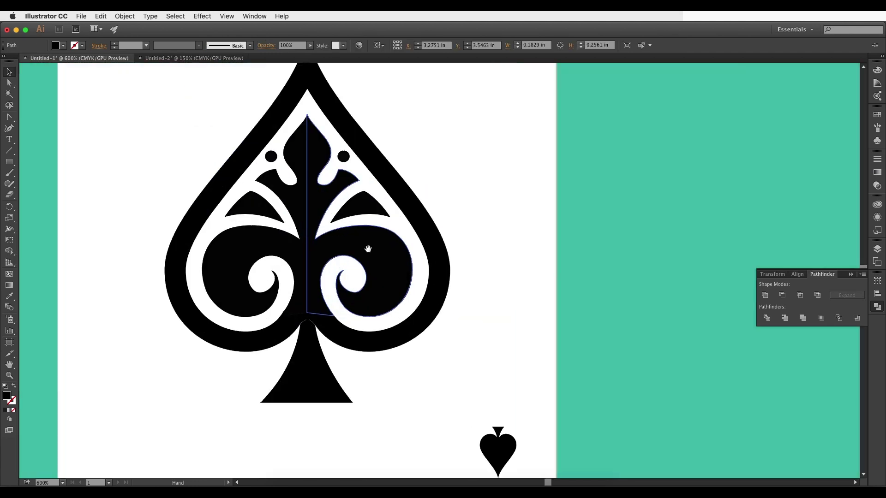
pyautogui.scroll(-1, 371, 278)
pyautogui.click(215, 59)
# Step: Unite the original large spade body and its stem beside the artboard into a single shape with Pathfinder
pyautogui.hscroll(1, 461, 300)
pyautogui.scroll(2, 443, 277)
pyautogui.click(393, 312)
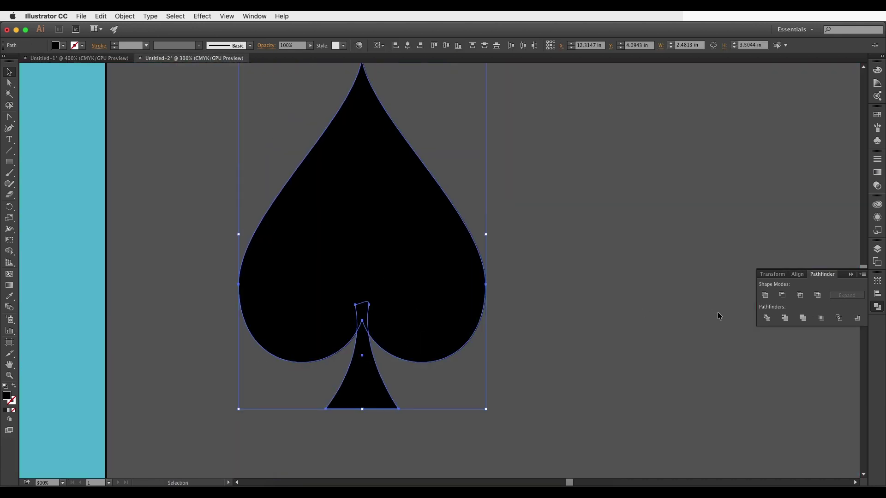
pyautogui.click(765, 295)
pyautogui.press('super+minus')
# Step: Widen the united large spade symmetrically to about 2.69 in, and reselect it
pyautogui.moveTo(498, 286); pyautogui.dragTo(505, 287)
pyautogui.click(572, 289)
pyautogui.scroll(-1, 462, 284)
pyautogui.hscroll(-1, 462, 285)
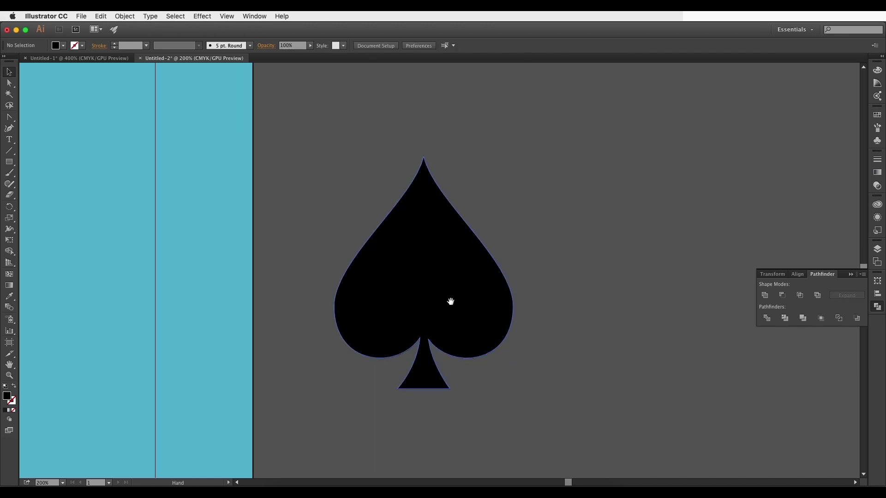
pyautogui.hscroll(2, 451, 301)
pyautogui.scroll(1, 451, 302)
pyautogui.click(388, 311)
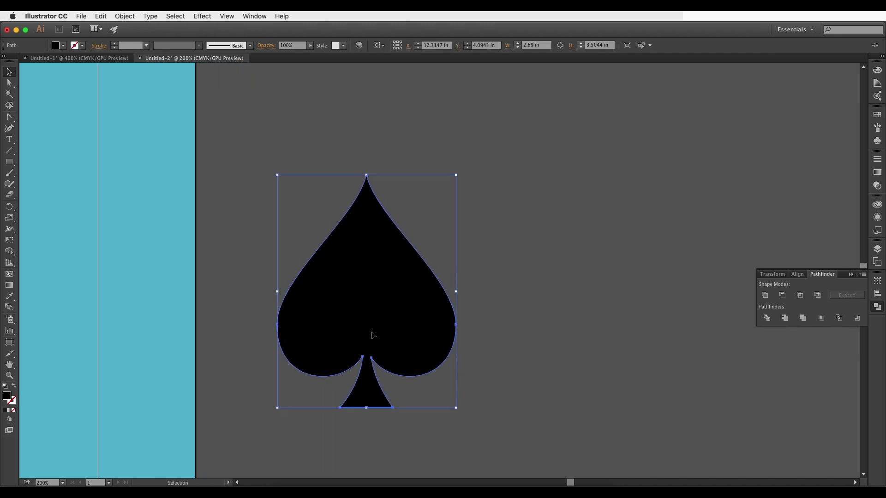
pyautogui.scroll(1, 375, 388)
pyautogui.scroll(-2, 378, 377)
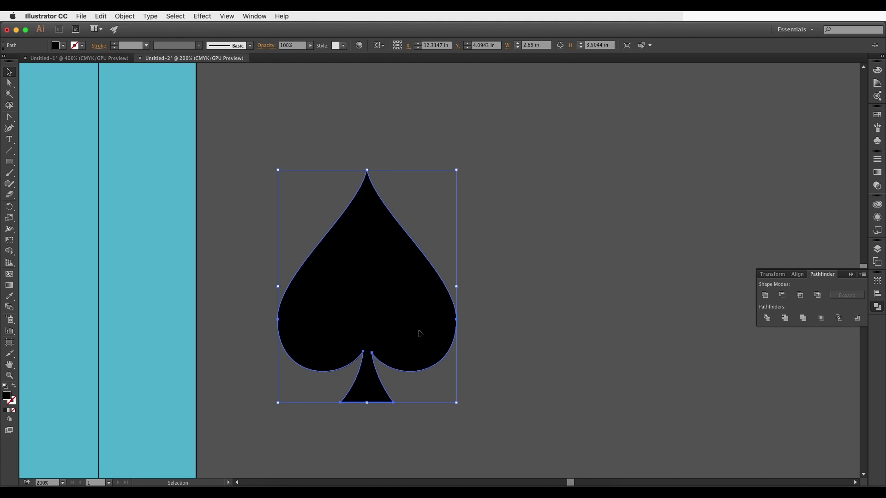
# Step: Duplicate the large spade in place and delete the stem's two bottom anchor points from the upper copy
pyautogui.press('super')
pyautogui.press('super')
pyautogui.moveTo(395, 311); pyautogui.dragTo(450, 287)
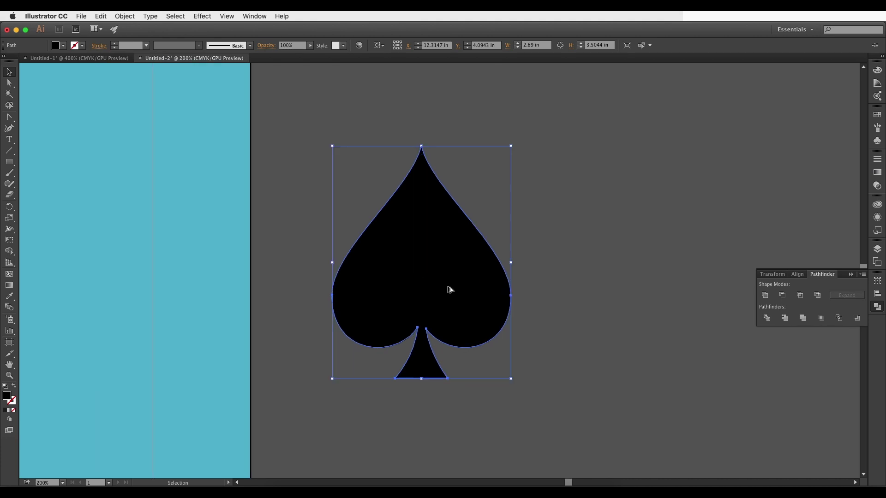
pyautogui.scroll(2, 450, 288)
pyautogui.moveTo(444, 360); pyautogui.dragTo(454, 308)
pyautogui.scroll(-2, 454, 308)
pyautogui.press('v')
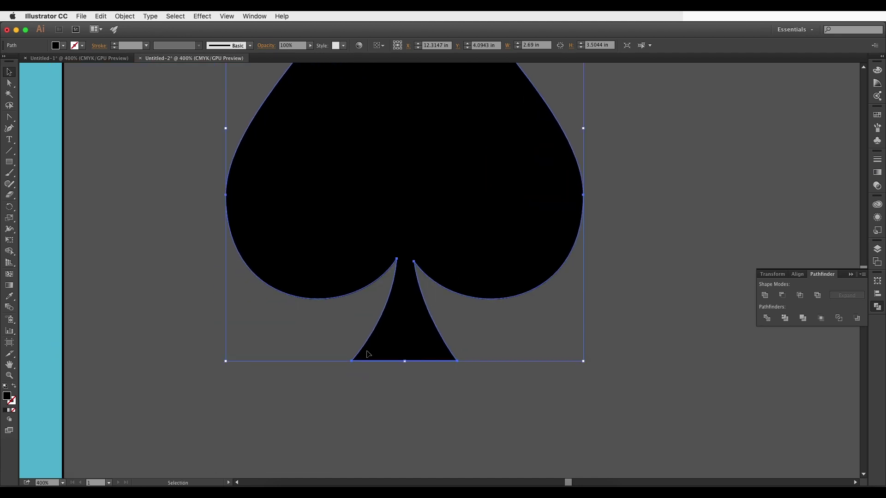
pyautogui.scroll(1, 451, 364)
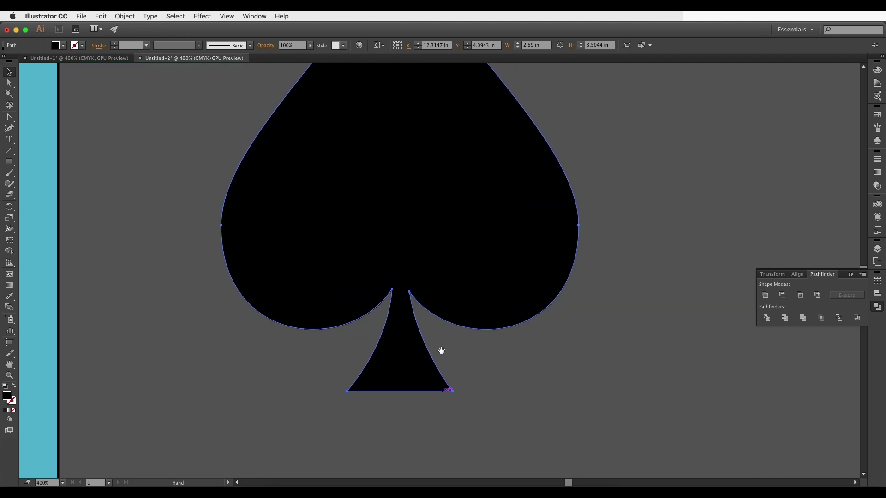
pyautogui.press('p')
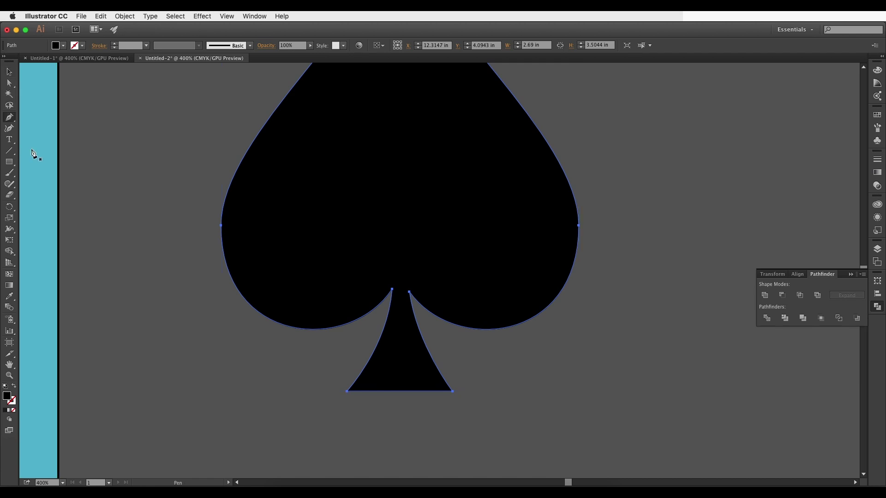
pyautogui.click(347, 392)
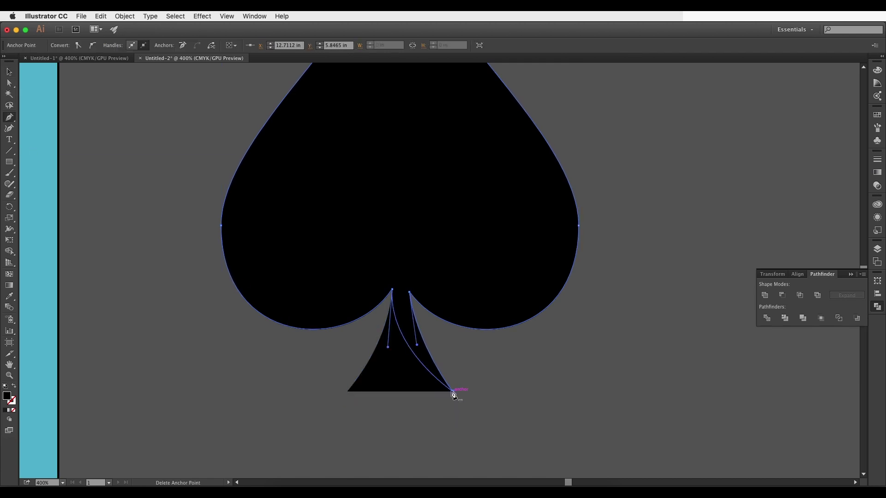
pyautogui.click(453, 392)
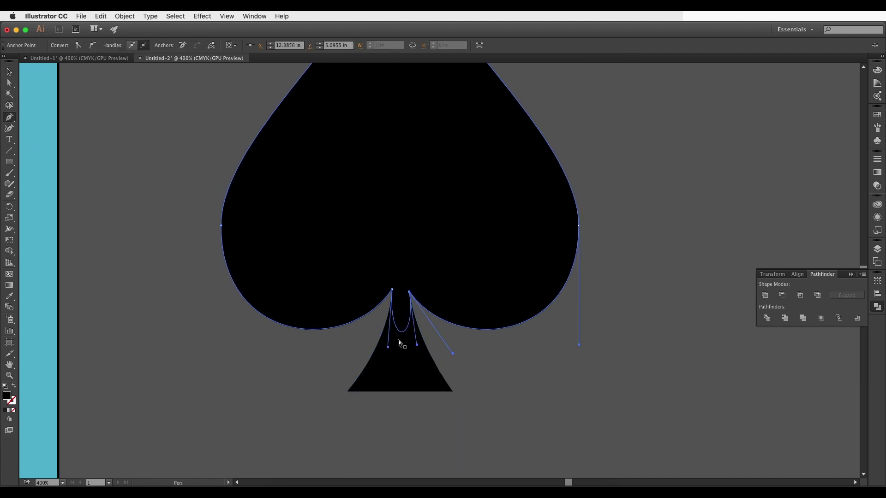
# Step: Reshape the upper spade's open notch into a small rounded arch over the stem by shortening and redirecting the two anchor handles
pyautogui.press('a')
pyautogui.moveTo(389, 346); pyautogui.dragTo(413, 279)
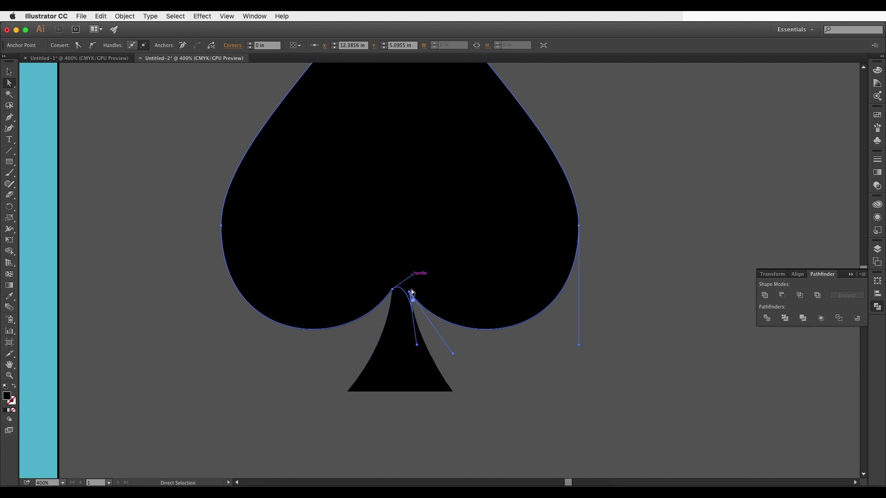
pyautogui.moveTo(417, 345); pyautogui.dragTo(405, 288)
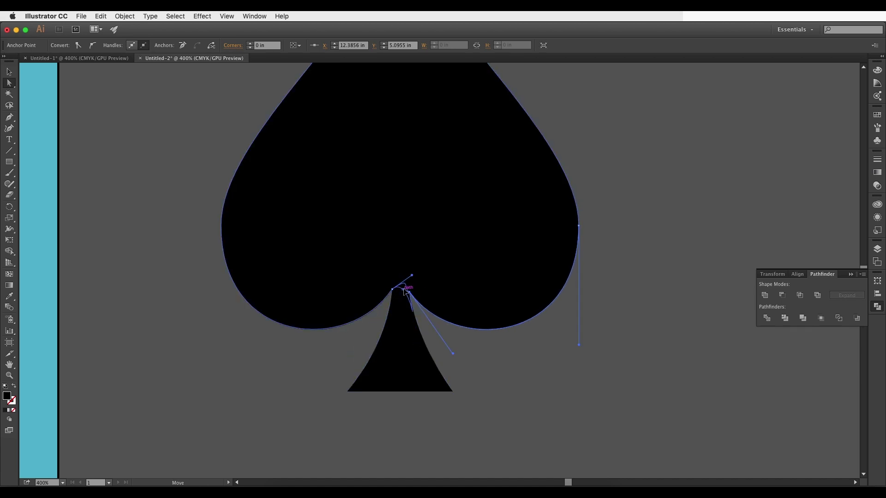
pyautogui.scroll(6, 406, 287)
pyautogui.click(429, 330)
pyautogui.moveTo(457, 203); pyautogui.dragTo(350, 256)
pyautogui.moveTo(387, 295); pyautogui.dragTo(403, 284)
pyautogui.click(408, 305)
pyautogui.click(428, 330)
pyautogui.scroll(-4, 403, 289)
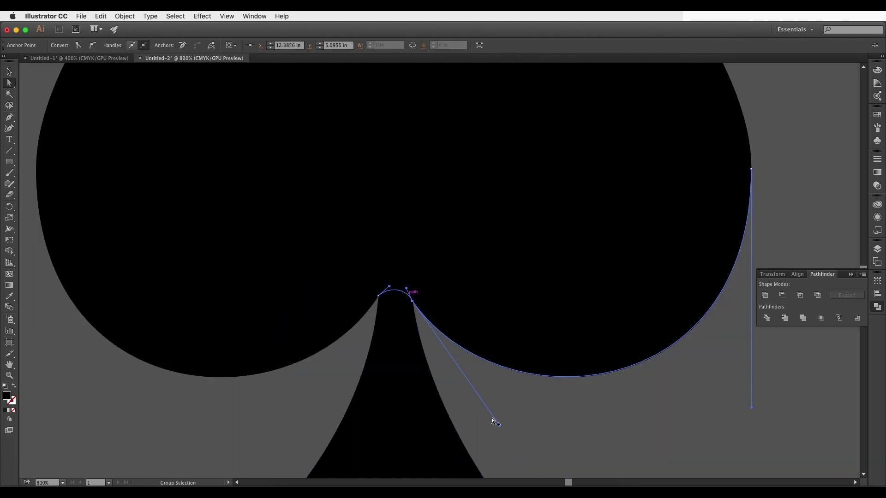
pyautogui.click(546, 390)
pyautogui.scroll(-1, 540, 401)
pyautogui.click(517, 274)
# Step: Give the stemless spade body a white fill and a black stroke
pyautogui.press('super+minus')
pyautogui.press('super+minus')
pyautogui.moveTo(444, 267); pyautogui.dragTo(425, 208)
pyautogui.press('v')
pyautogui.click(63, 46)
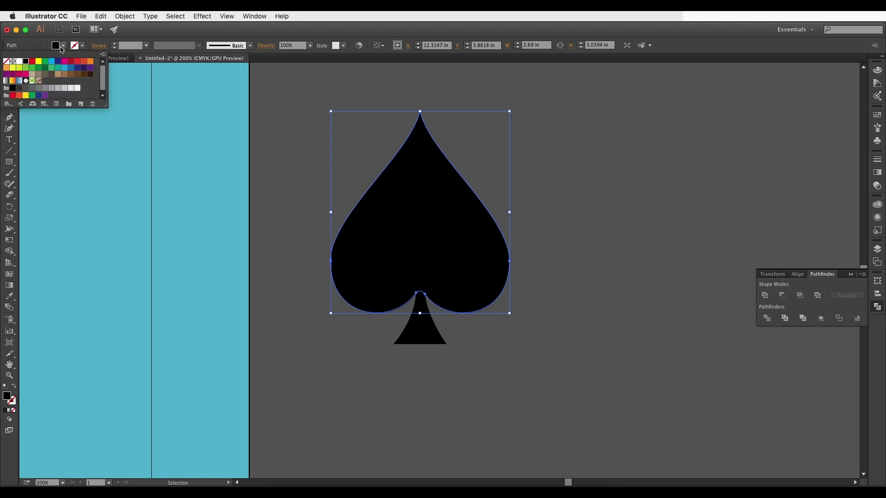
pyautogui.click(18, 61)
pyautogui.click(62, 47)
pyautogui.click(84, 46)
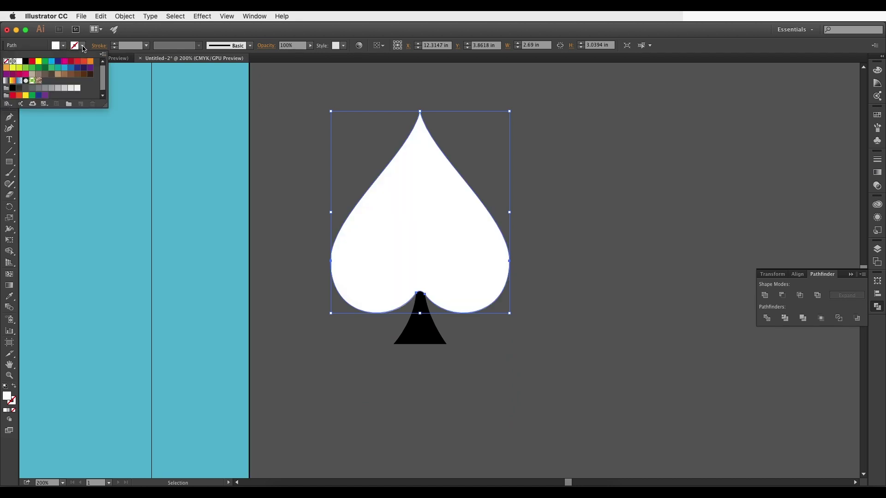
pyautogui.click(25, 61)
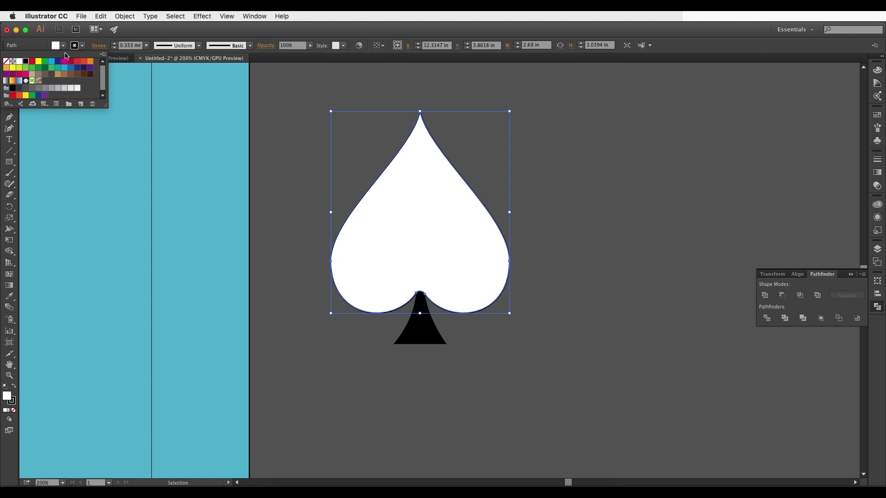
# Step: Set the spade body's stroke weight to 4 mm and align the stroke to the inside
pyautogui.click(131, 47)
pyautogui.write('5')
pyautogui.press('Return')
pyautogui.press('Down')
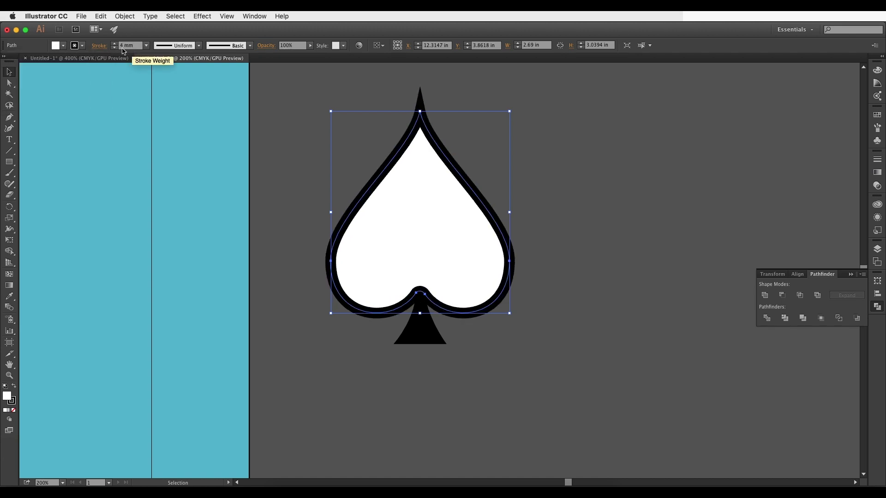
pyautogui.click(97, 46)
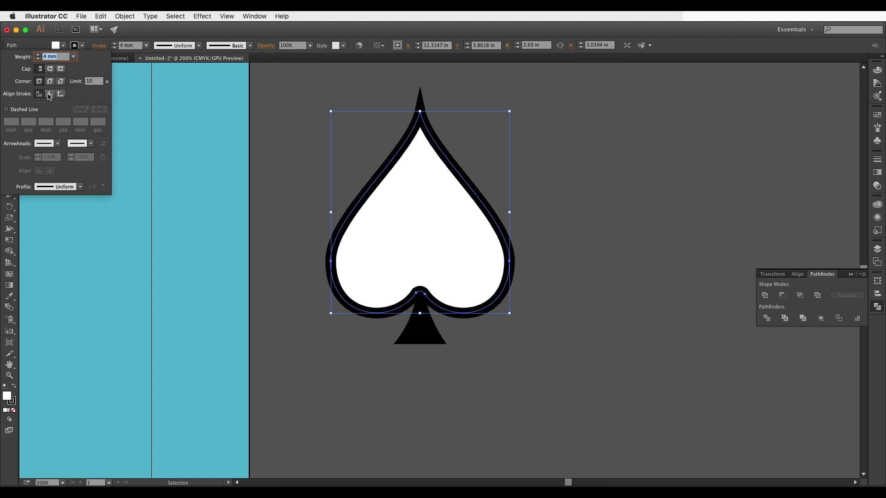
pyautogui.click(50, 94)
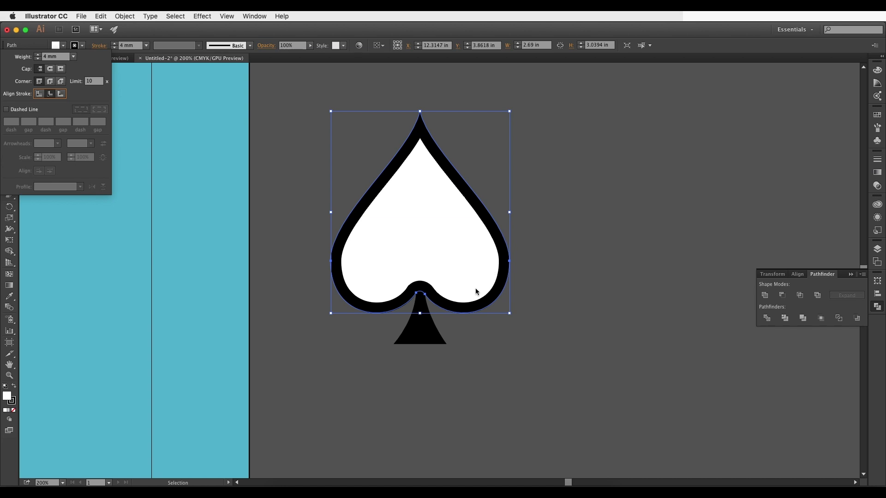
# Step: Try heavier stroke weights such as 6 mm on the spade body and settle on 3.5 mm
pyautogui.click(134, 46)
pyautogui.scroll(3, 134, 46)
pyautogui.scroll(-3, 134, 46)
pyautogui.scroll(2, 134, 46)
pyautogui.click(146, 45)
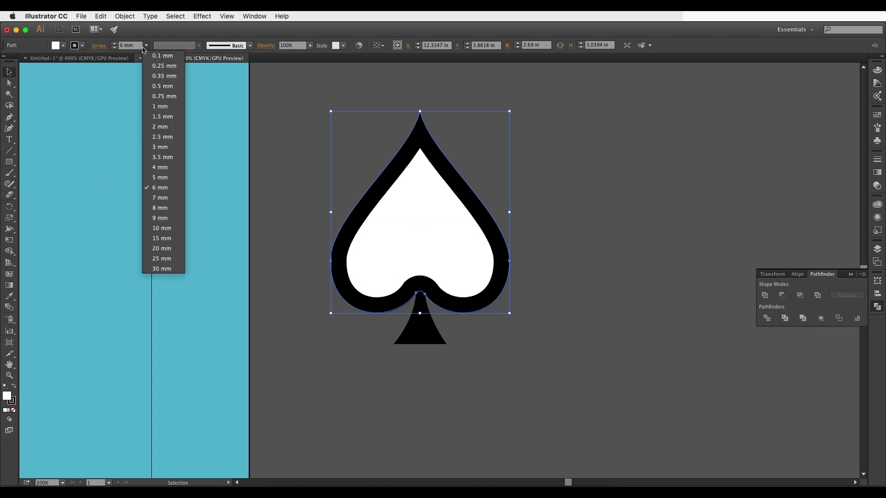
pyautogui.click(161, 157)
# Step: Place a smaller copy of the outlined spade and stem beside the card, with the body about 1.94 in wide, and select that body
pyautogui.keyDown('shift'); pyautogui.click(420, 330); pyautogui.keyUp('shift')
pyautogui.scroll(-3, 484, 175)
pyautogui.moveTo(493, 154); pyautogui.dragTo(485, 162)
pyautogui.moveTo(463, 209)
pyautogui.mouseDown()
pyautogui.moveTo(358, 251)
pyautogui.moveTo(284, 226)
pyautogui.moveTo(423, 234)
pyautogui.mouseUp()
pyautogui.scroll(1, 287, 227)
pyautogui.scroll(1, 288, 227)
pyautogui.click(443, 179)
pyautogui.scroll(2, 442, 179)
pyautogui.click(432, 180)
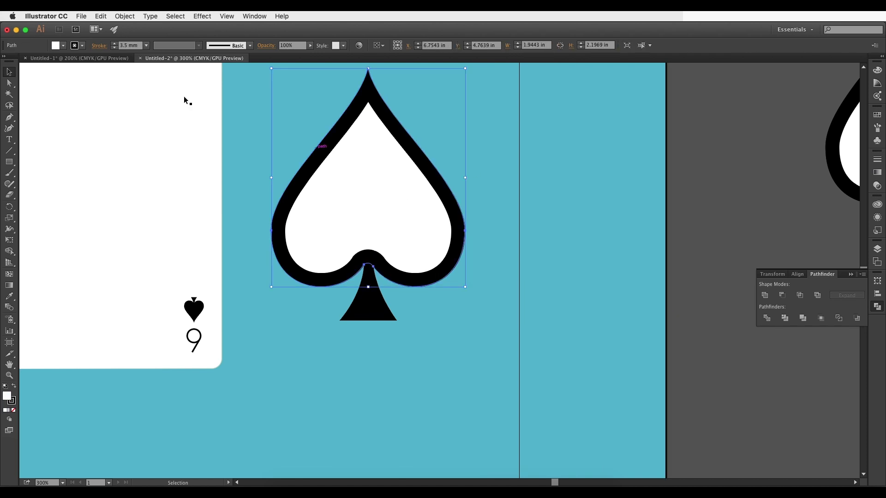
# Step: Convert the copied spade body's stroke to outlines with Outline Stroke and ungroup the border from the white fill
pyautogui.click(125, 16)
pyautogui.moveTo(184, 190)
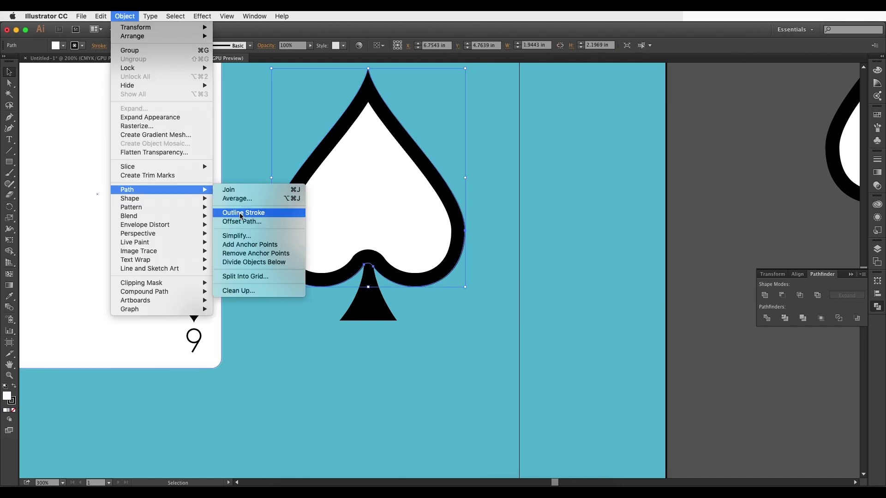
pyautogui.click(240, 213)
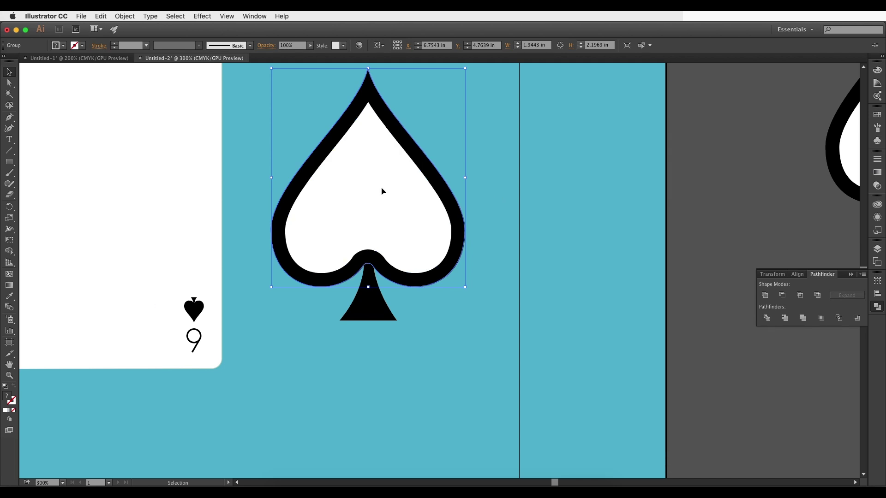
pyautogui.doubleClick(408, 253)
pyautogui.doubleClick(540, 212)
pyautogui.click(442, 218)
pyautogui.rightClick(442, 218)
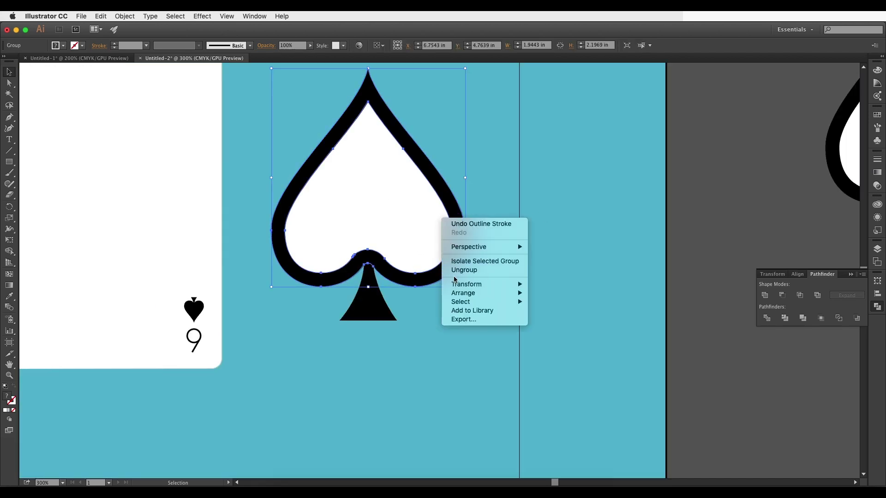
pyautogui.click(463, 271)
pyautogui.scroll(2, 513, 231)
pyautogui.hscroll(-1, 512, 232)
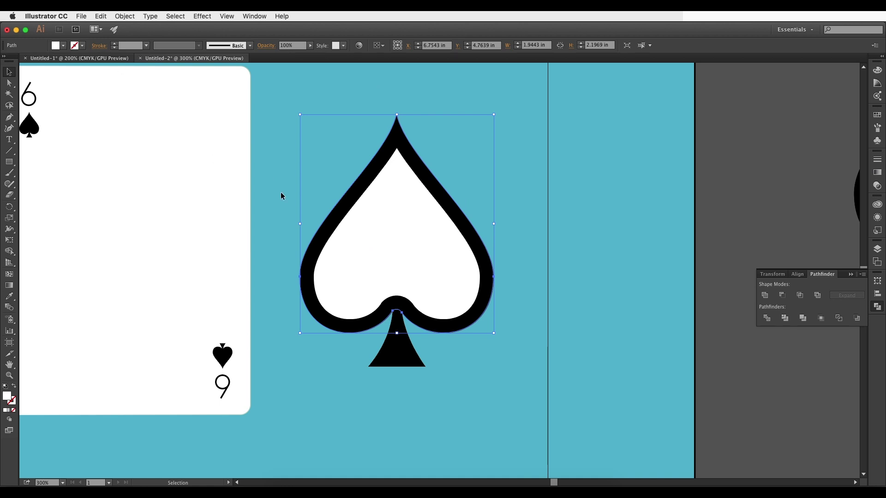
# Step: Copy the ornamental spade from Untitled-1 into Untitled-2 and place it beside the plain outlined spade as a drawing reference
pyautogui.click(79, 58)
pyautogui.scroll(3, 368, 222)
pyautogui.scroll(-1, 368, 222)
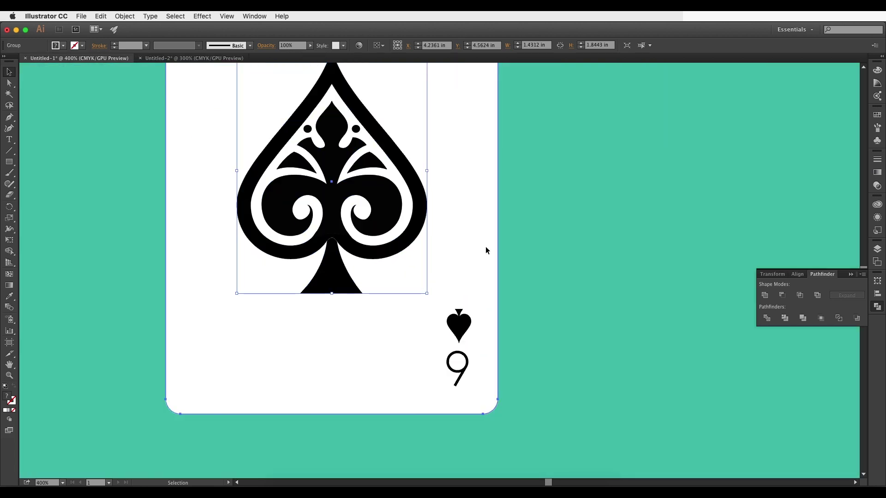
pyautogui.scroll(2, 486, 250)
pyautogui.hscroll(2, 486, 251)
pyautogui.click(275, 293)
pyautogui.moveTo(281, 268); pyautogui.dragTo(207, 61)
pyautogui.moveTo(568, 215); pyautogui.dragTo(614, 233)
pyautogui.hscroll(3, 613, 233)
pyautogui.moveTo(506, 264); pyautogui.dragTo(566, 306)
pyautogui.moveTo(601, 387); pyautogui.dragTo(550, 363)
pyautogui.click(629, 338)
pyautogui.moveTo(592, 317); pyautogui.dragTo(601, 314)
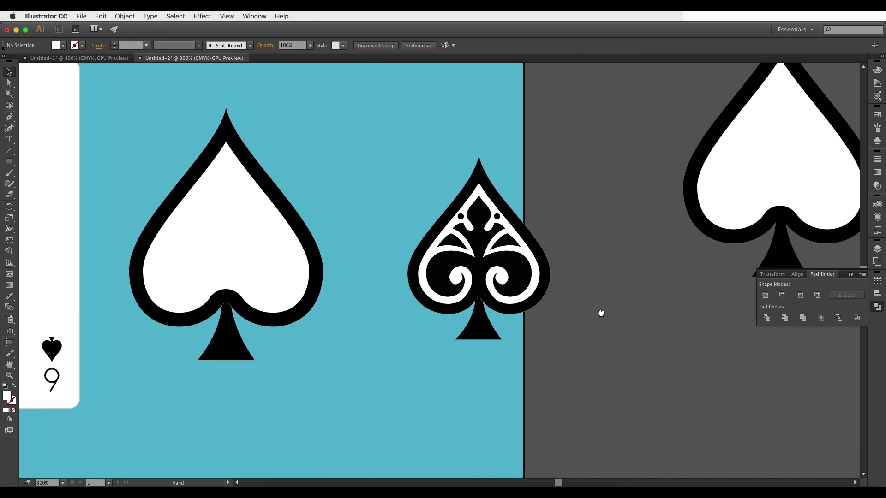
pyautogui.moveTo(512, 281); pyautogui.dragTo(524, 281)
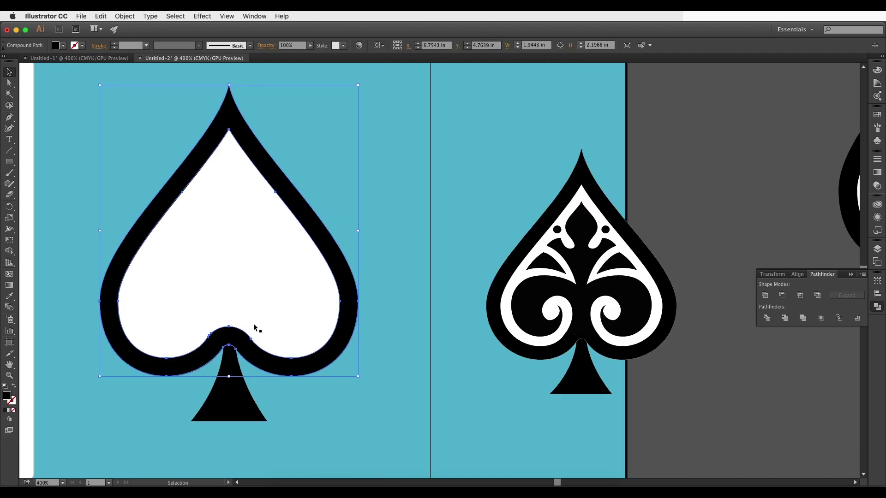
pyautogui.press('p')
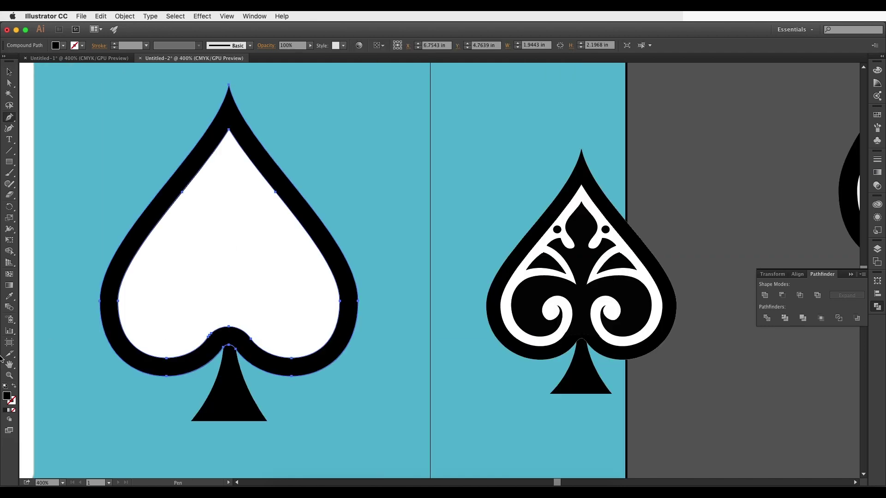
pyautogui.doubleClick(8, 397)
pyautogui.moveTo(366, 311); pyautogui.dragTo(320, 327)
pyautogui.click(532, 210)
pyautogui.hscroll(-3, 270, 322)
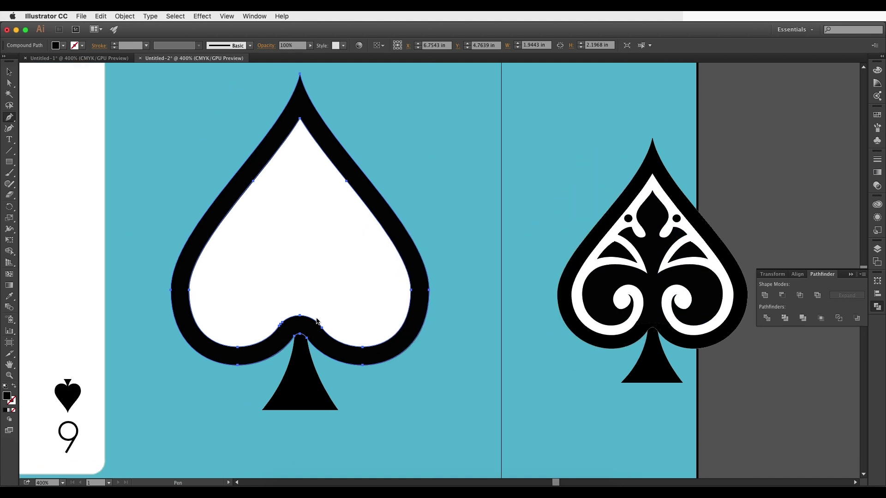
pyautogui.click(8, 72)
pyautogui.click(349, 284)
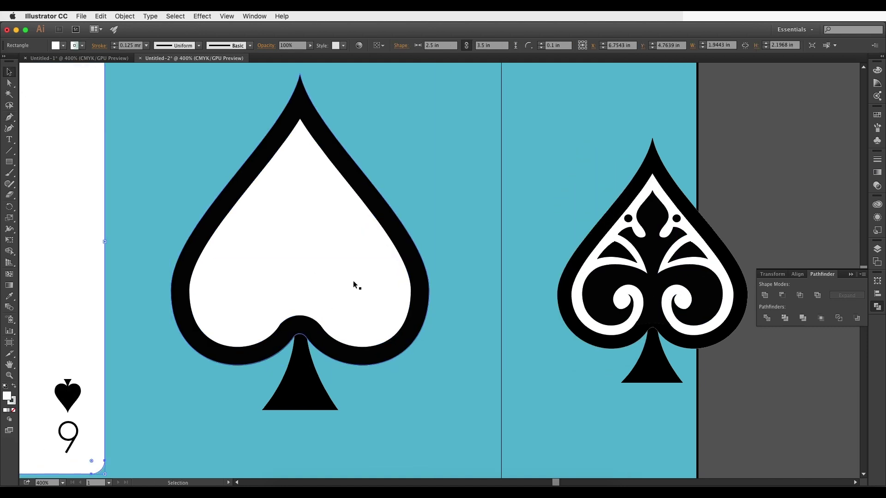
# Step: Start the right half of the ornament with the Pen tool near the arch inside the white spade, and set its fill to black
pyautogui.press('p')
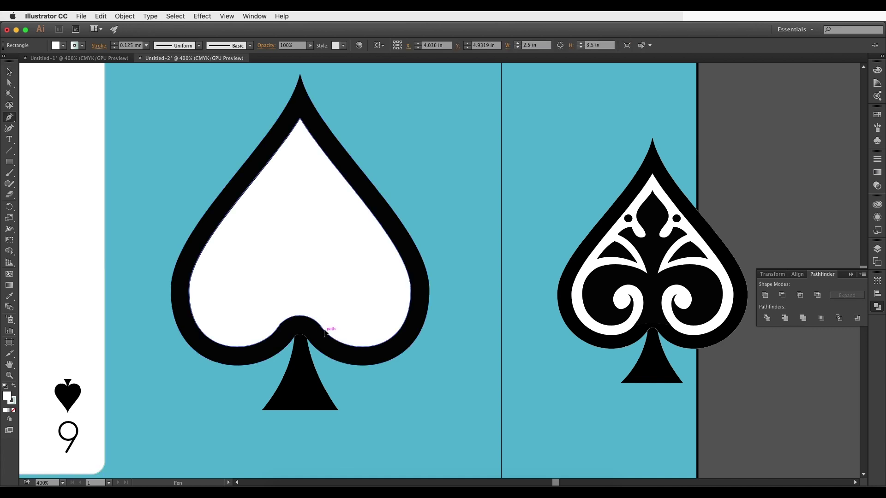
pyautogui.click(325, 331)
pyautogui.moveTo(308, 289); pyautogui.dragTo(249, 281)
pyautogui.press('super+plus')
pyautogui.moveTo(245, 317); pyautogui.dragTo(301, 349)
pyautogui.doubleClick(7, 396)
pyautogui.click(305, 318)
pyautogui.press('Return')
# Step: Continue the ornament's Pen path through the spiral curl and around the outer curve of the scroll, undoing the misplaced segment
pyautogui.moveTo(321, 297); pyautogui.dragTo(319, 257)
pyautogui.moveTo(242, 217); pyautogui.dragTo(200, 218)
pyautogui.press('super+z')
pyautogui.moveTo(273, 227); pyautogui.dragTo(251, 218)
pyautogui.moveTo(197, 240); pyautogui.dragTo(181, 253)
pyautogui.click(197, 240)
pyautogui.moveTo(299, 221); pyautogui.dragTo(273, 247)
pyautogui.moveTo(226, 197); pyautogui.dragTo(262, 181)
pyautogui.click(226, 196)
# Step: Draw the leaf, rounded notch and central point of the right ornament half, and close the path down the spade's centre
pyautogui.moveTo(203, 184); pyautogui.dragTo(175, 201)
pyautogui.click(202, 185)
pyautogui.moveTo(181, 176); pyautogui.dragTo(189, 171)
pyautogui.moveTo(157, 99); pyautogui.dragTo(226, 180)
pyautogui.moveTo(225, 180); pyautogui.dragTo(237, 125)
pyautogui.click(230, 119)
pyautogui.click(213, 220)
pyautogui.click(215, 384)
pyautogui.click(268, 405)
# Step: Adjust the anchor points and handles around the ornament's upper leaf and rounded notch with the Direct Selection tool
pyautogui.press('a')
pyautogui.moveTo(273, 209); pyautogui.dragTo(288, 199)
pyautogui.moveTo(273, 236); pyautogui.dragTo(250, 205)
pyautogui.moveTo(251, 206); pyautogui.dragTo(223, 165)
pyautogui.moveTo(167, 241); pyautogui.dragTo(157, 243)
pyautogui.moveTo(157, 243); pyautogui.dragTo(149, 252)
pyautogui.moveTo(170, 237); pyautogui.dragTo(167, 233)
# Step: Reshape the ornament's inner spiral curl and the lower curve of the scroll by moving their anchors and handles
pyautogui.moveTo(195, 408); pyautogui.dragTo(198, 330)
pyautogui.scroll(2, 196, 289)
pyautogui.moveTo(201, 253)
pyautogui.mouseDown()
pyautogui.moveTo(211, 255)
pyautogui.moveTo(199, 259)
pyautogui.mouseUp()
pyautogui.moveTo(237, 297); pyautogui.dragTo(244, 306)
pyautogui.moveTo(300, 284); pyautogui.dragTo(282, 289)
pyautogui.moveTo(317, 280); pyautogui.dragTo(335, 281)
pyautogui.moveTo(200, 260); pyautogui.dragTo(178, 218)
pyautogui.moveTo(222, 264); pyautogui.dragTo(188, 282)
pyautogui.moveTo(178, 219); pyautogui.dragTo(171, 219)
pyautogui.click(186, 171)
pyautogui.moveTo(174, 186); pyautogui.dragTo(167, 186)
pyautogui.click(171, 219)
pyautogui.moveTo(181, 283); pyautogui.dragTo(200, 281)
pyautogui.moveTo(170, 219); pyautogui.dragTo(176, 226)
# Step: Smooth the top and outer right curve of the ornament's scroll to resemble the reference spade
pyautogui.moveTo(221, 107); pyautogui.dragTo(185, 138)
pyautogui.click(211, 158)
pyautogui.moveTo(231, 173); pyautogui.dragTo(244, 183)
pyautogui.moveTo(223, 247); pyautogui.dragTo(233, 256)
pyautogui.moveTo(268, 236)
pyautogui.mouseDown()
pyautogui.moveTo(266, 250)
pyautogui.moveTo(269, 238)
pyautogui.mouseUp()
pyautogui.click(192, 206)
pyautogui.moveTo(187, 207); pyautogui.dragTo(165, 215)
pyautogui.click(192, 204)
pyautogui.scroll(-3, 216, 253)
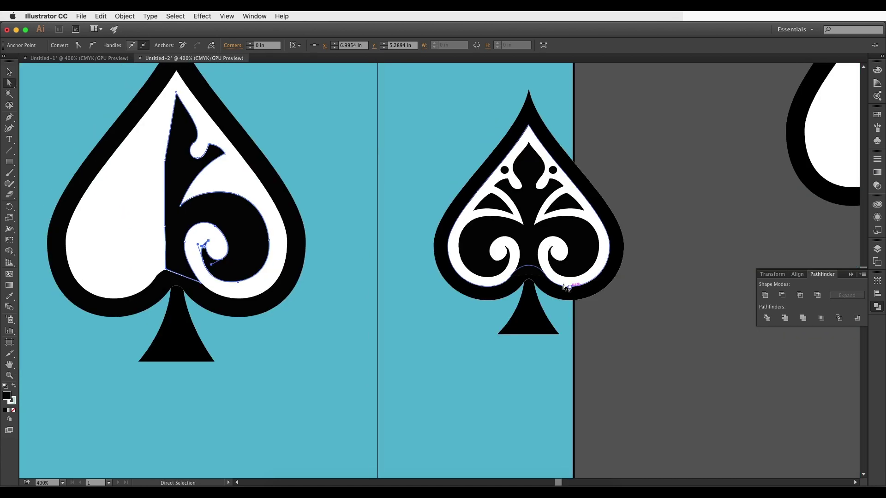
# Step: Fine-tune the spiral tip and the handles of the bottom anchor so the scroll's lower curve runs evenly
pyautogui.scroll(3, 183, 278)
pyautogui.click(190, 157)
pyautogui.moveTo(218, 126); pyautogui.dragTo(209, 166)
pyautogui.moveTo(173, 255); pyautogui.dragTo(124, 315)
pyautogui.moveTo(225, 210); pyautogui.dragTo(221, 190)
pyautogui.press('super+minus')
pyautogui.click(157, 204)
pyautogui.moveTo(169, 244); pyautogui.dragTo(173, 249)
pyautogui.moveTo(228, 246); pyautogui.dragTo(236, 245)
pyautogui.moveTo(209, 249); pyautogui.dragTo(203, 248)
pyautogui.scroll(4, 259, 289)
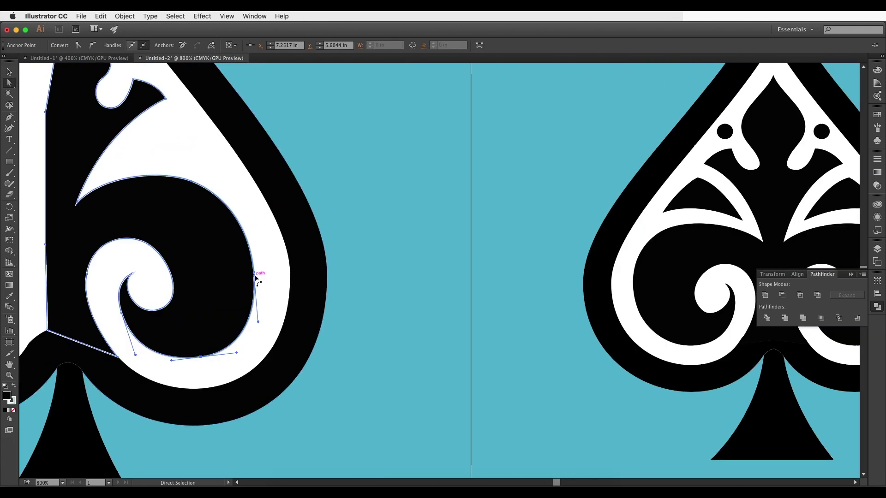
# Step: Refine the anchors and handles along the ornament's outer right scroll curve so it bends more smoothly
pyautogui.click(209, 257)
pyautogui.moveTo(246, 272); pyautogui.dragTo(248, 275)
pyautogui.hscroll(-1, 247, 275)
pyautogui.click(233, 267)
pyautogui.click(233, 269)
pyautogui.scroll(4, 234, 269)
pyautogui.moveTo(144, 207); pyautogui.dragTo(143, 206)
pyautogui.moveTo(155, 225); pyautogui.dragTo(189, 204)
pyautogui.press('super+minus')
pyautogui.scroll(-3, 166, 226)
pyautogui.click(162, 225)
pyautogui.scroll(-2, 189, 203)
# Step: Draw a closed, curved triangular leaf between the ornament's upper leaf and the scroll with the Pen tool
pyautogui.click(164, 185)
pyautogui.scroll(-2, 165, 187)
pyautogui.press('p')
pyautogui.click(126, 213)
pyautogui.moveTo(183, 172); pyautogui.dragTo(212, 168)
pyautogui.click(182, 173)
pyautogui.moveTo(214, 217); pyautogui.dragTo(224, 239)
pyautogui.click(214, 217)
pyautogui.moveTo(125, 213); pyautogui.dragTo(74, 250)
# Step: Adjust the corner anchors of the triangular leaf so its edges follow the neighbouring curves evenly
pyautogui.press('a')
pyautogui.moveTo(214, 217); pyautogui.dragTo(212, 211)
pyautogui.moveTo(126, 213); pyautogui.dragTo(128, 210)
pyautogui.moveTo(180, 180); pyautogui.dragTo(176, 188)
pyautogui.press('super+minus')
pyautogui.press('super+minus')
# Step: Nudge the scroll's rightmost anchor outward by about 0.01 in and adjust the neighbouring anchors to even out the curve
pyautogui.click(242, 217)
pyautogui.scroll(4, 201, 223)
pyautogui.moveTo(250, 225); pyautogui.dragTo(262, 226)
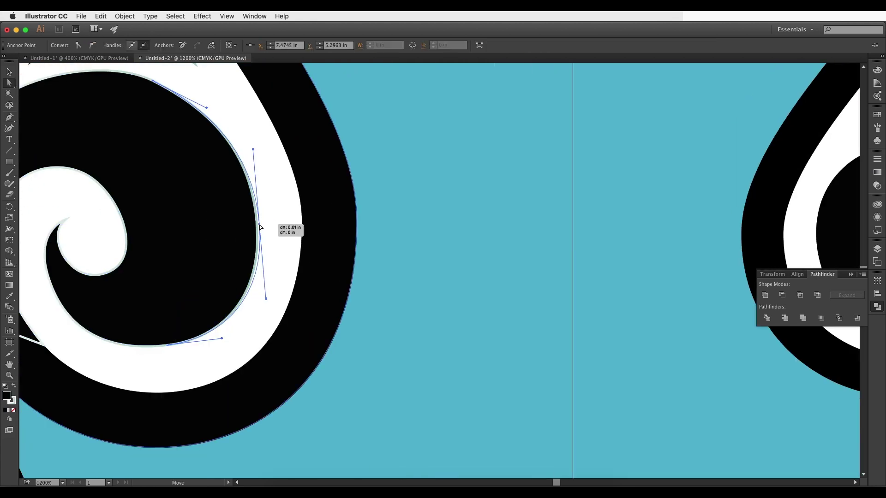
pyautogui.scroll(-3, 262, 226)
pyautogui.moveTo(248, 267); pyautogui.dragTo(252, 270)
pyautogui.scroll(2, 252, 270)
pyautogui.moveTo(192, 248); pyautogui.dragTo(188, 243)
# Step: Fine-tune the anchor of the ornament's upper leaf beside the rounded notch
pyautogui.press('super+minus')
pyautogui.click(297, 206)
pyautogui.scroll(-1, 284, 212)
pyautogui.scroll(2, 285, 213)
pyautogui.moveTo(295, 208); pyautogui.dragTo(253, 249)
pyautogui.scroll(-2, 255, 248)
pyautogui.moveTo(721, 283); pyautogui.dragTo(641, 235)
pyautogui.moveTo(482, 229); pyautogui.dragTo(562, 241)
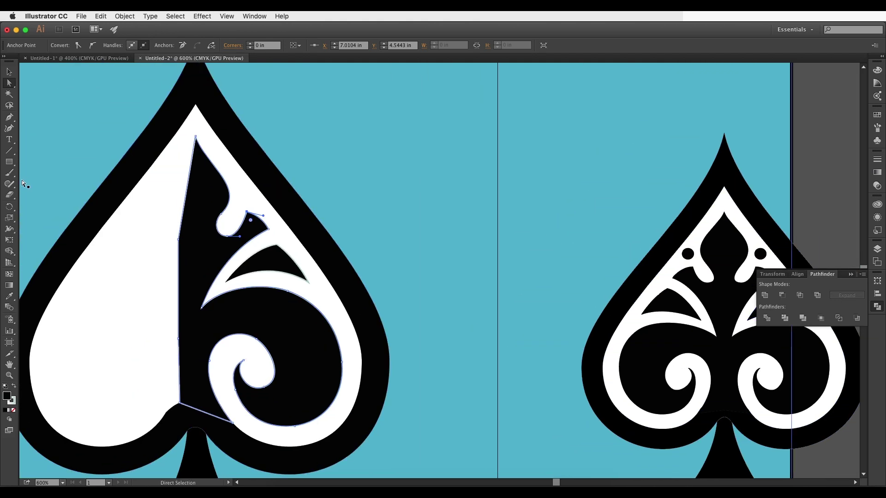
# Step: Draw a small black circle with the Ellipse tool above the upper leaf and position it beside the notch
pyautogui.moveTo(9, 162); pyautogui.dragTo(64, 190)
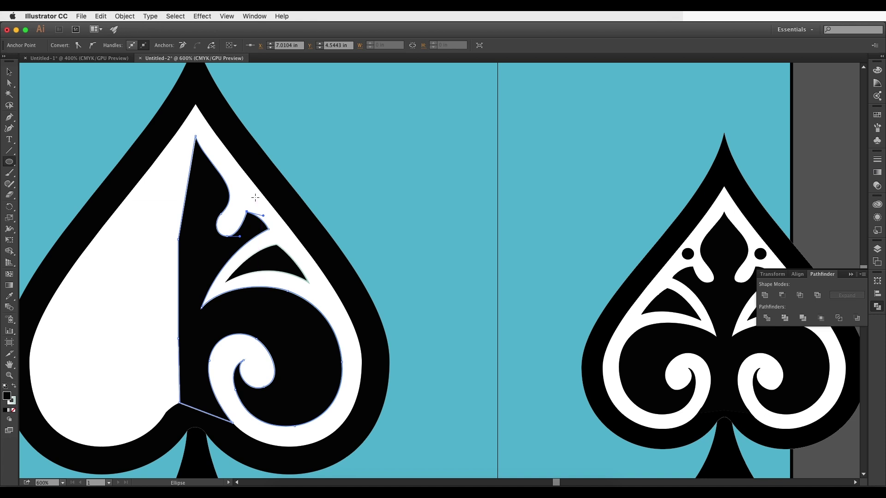
pyautogui.moveTo(237, 184); pyautogui.dragTo(258, 204)
pyautogui.press('super+plus')
pyautogui.press('super+plus')
pyautogui.press('super+plus')
pyautogui.moveTo(272, 145)
pyautogui.mouseDown()
pyautogui.moveTo(258, 162)
pyautogui.moveTo(267, 150)
pyautogui.mouseUp()
pyautogui.press('super+minus')
pyautogui.press('super+minus')
pyautogui.click(347, 147)
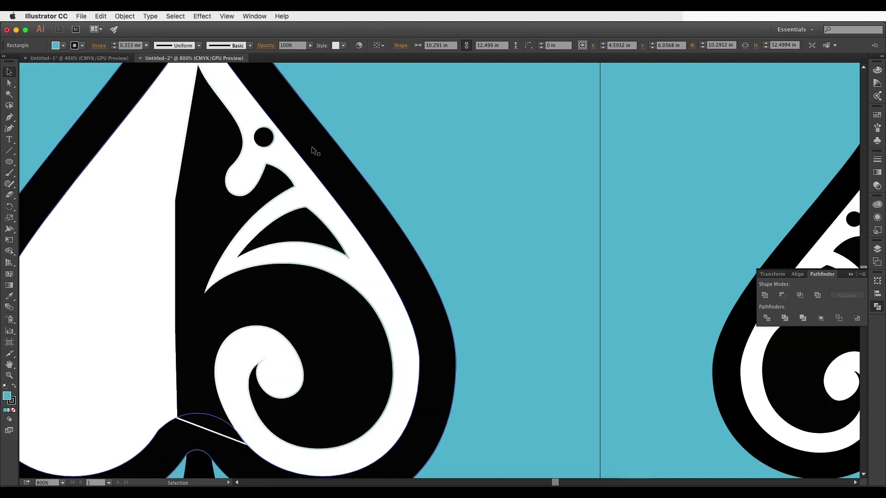
# Step: Draw a rectangle about 0.9 by 1.92 in over the spade's left half and subtract it from the ornament with Minus Front
pyautogui.press('super+minus')
pyautogui.press('super+minus')
pyautogui.press('super+minus')
pyautogui.click(316, 209)
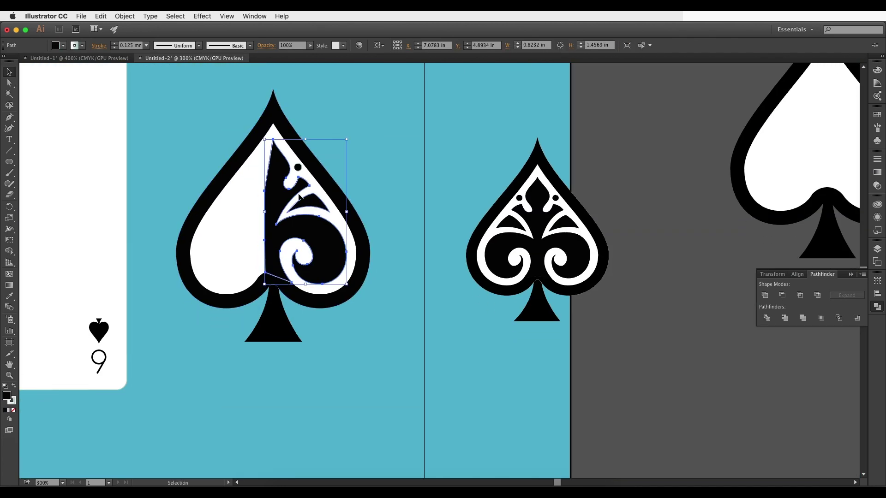
pyautogui.click(8, 164)
pyautogui.moveTo(7, 167); pyautogui.dragTo(37, 167)
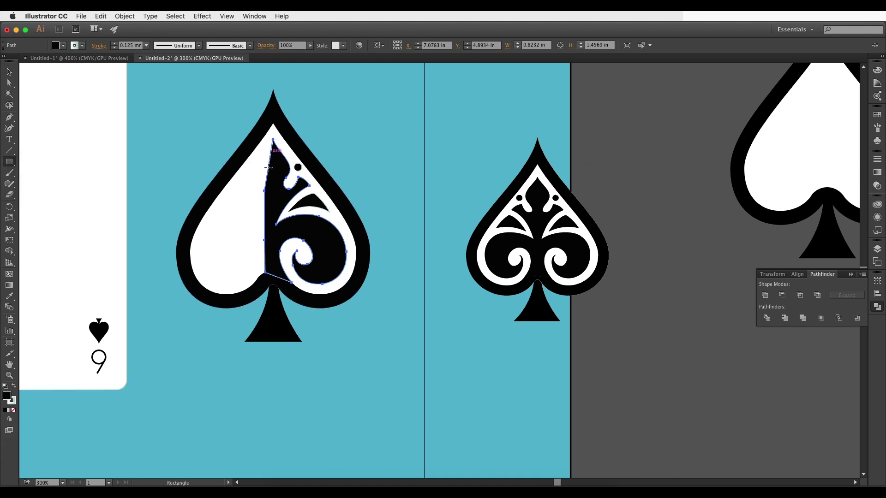
pyautogui.moveTo(273, 285); pyautogui.dragTo(184, 94)
pyautogui.click(7, 71)
pyautogui.keyDown('shift'); pyautogui.click(297, 229); pyautogui.keyUp('shift')
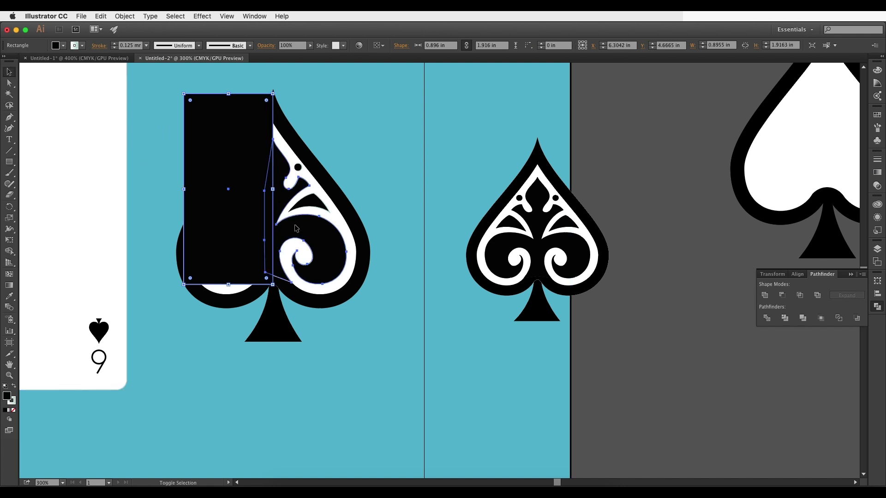
pyautogui.click(783, 296)
pyautogui.scroll(1, 373, 138)
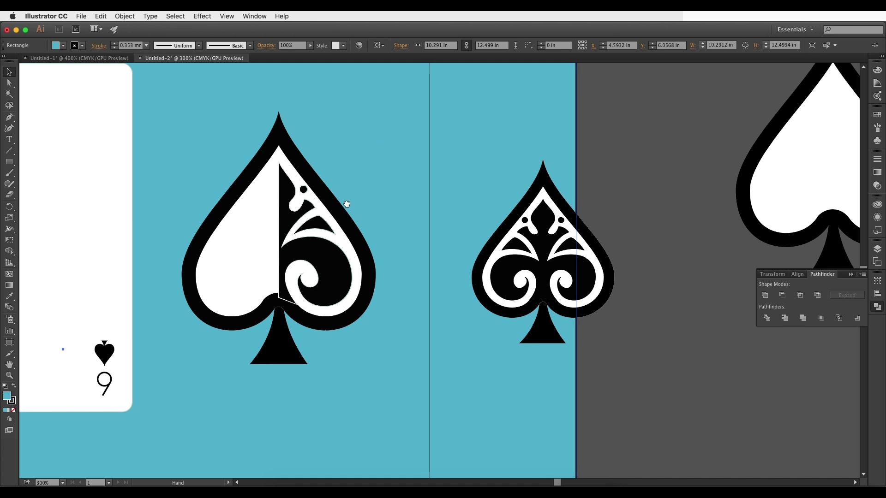
# Step: Remove the stroke from the half ornament and its small circle
pyautogui.press('super')
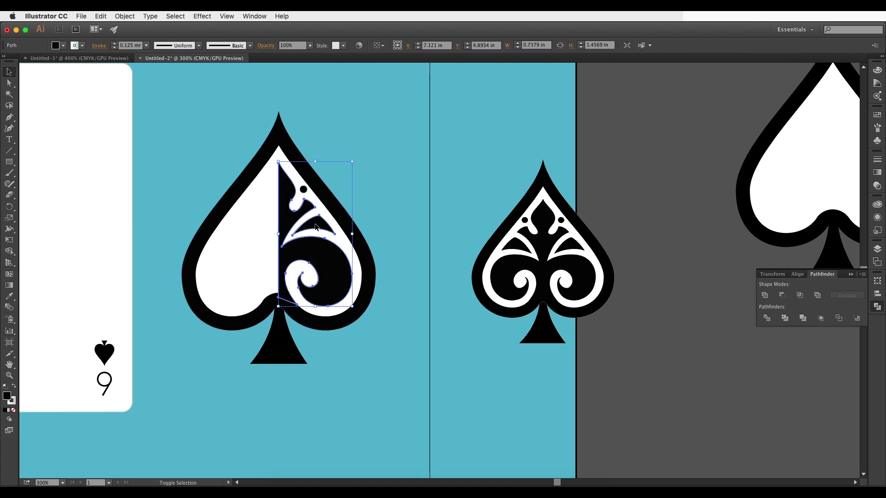
pyautogui.keyDown('shift'); pyautogui.click(304, 189); pyautogui.keyUp('shift')
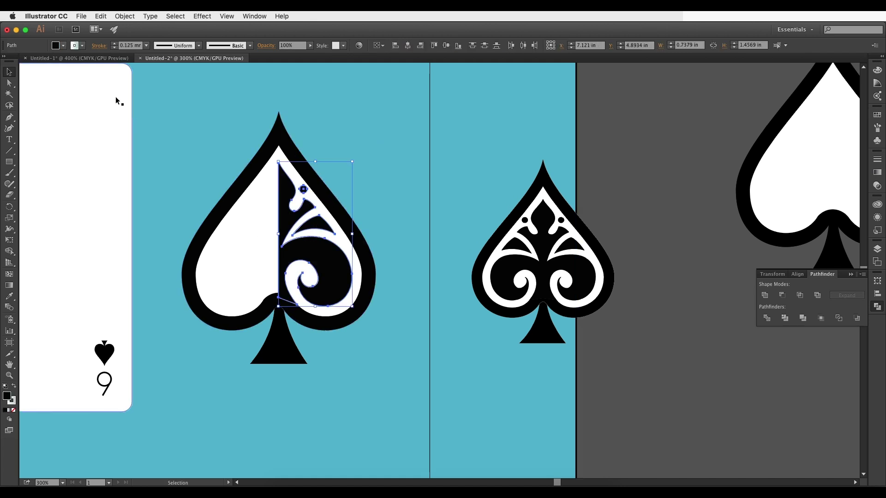
pyautogui.click(82, 45)
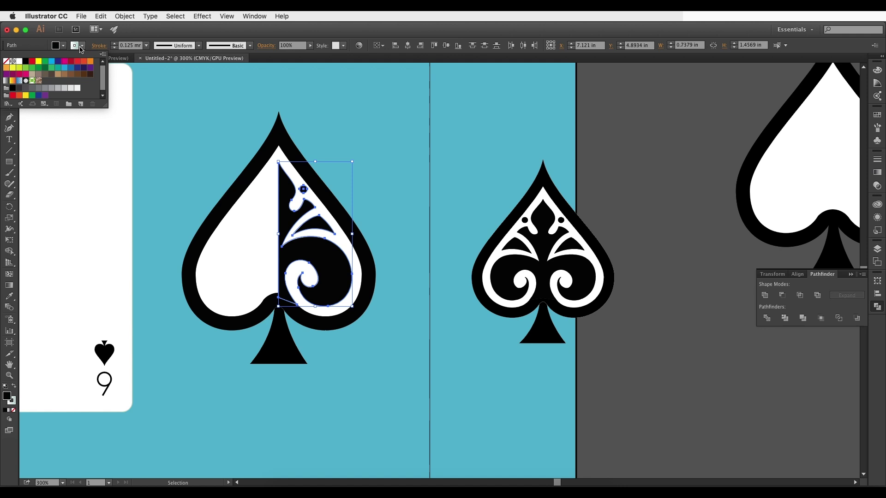
pyautogui.click(5, 61)
pyautogui.click(82, 46)
pyautogui.moveTo(317, 164); pyautogui.dragTo(304, 133)
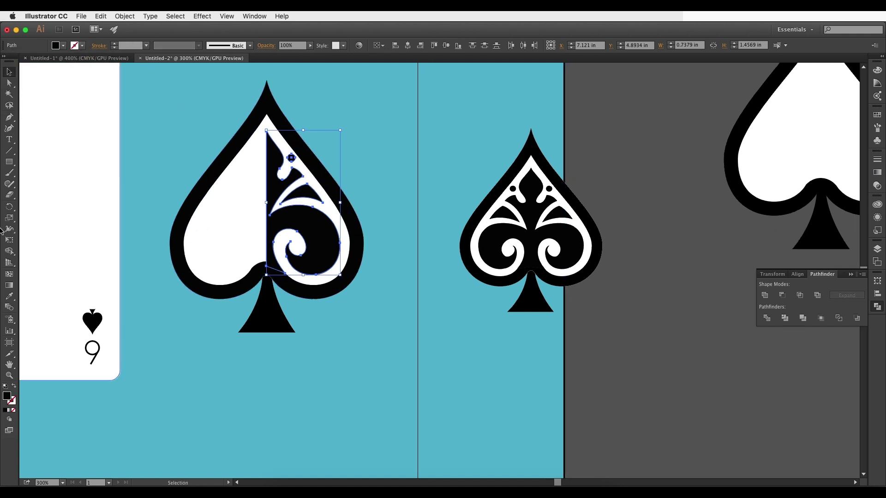
# Step: Reflect a copy of the half ornament and circle across the spade's vertical centre line
pyautogui.click(12, 210)
pyautogui.moveTo(12, 210); pyautogui.dragTo(47, 211)
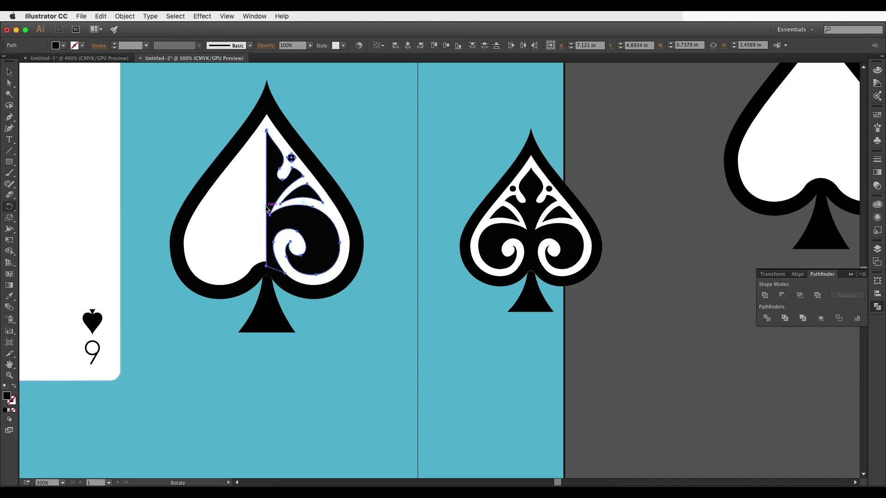
pyautogui.moveTo(14, 210); pyautogui.dragTo(39, 220)
pyautogui.moveTo(272, 203); pyautogui.dragTo(238, 203)
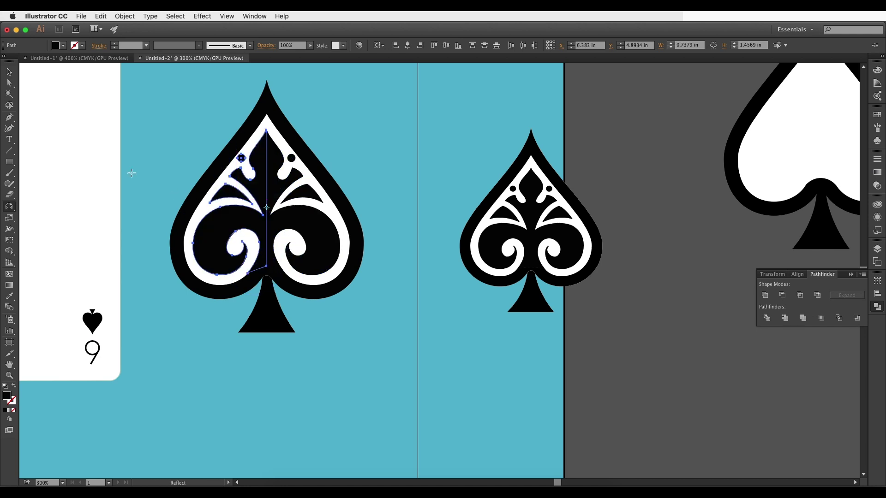
pyautogui.click(9, 72)
pyautogui.click(79, 93)
pyautogui.scroll(-1, 217, 152)
pyautogui.hscroll(1, 217, 153)
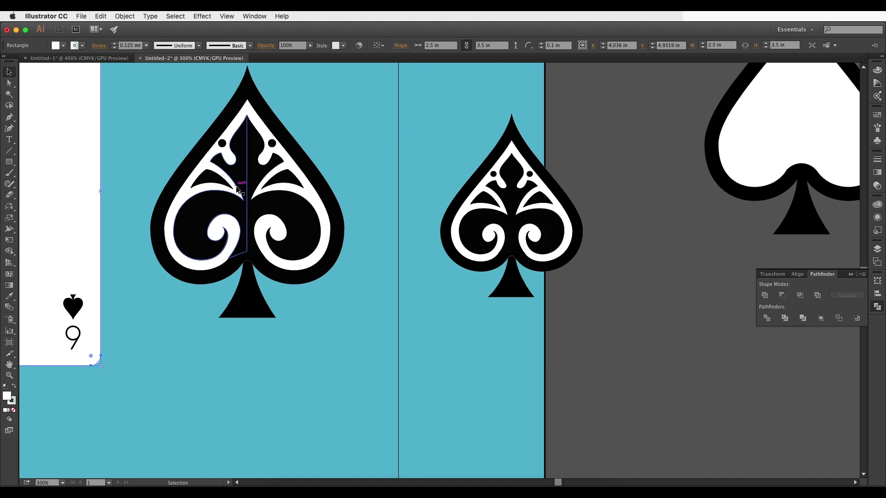
# Step: Try to unite the spade's outline, stem and ornament halves with Pathfinder Unite, and undo it
pyautogui.scroll(1, 237, 182)
pyautogui.scroll(-3, 271, 194)
pyautogui.hscroll(-1, 272, 194)
pyautogui.click(272, 293)
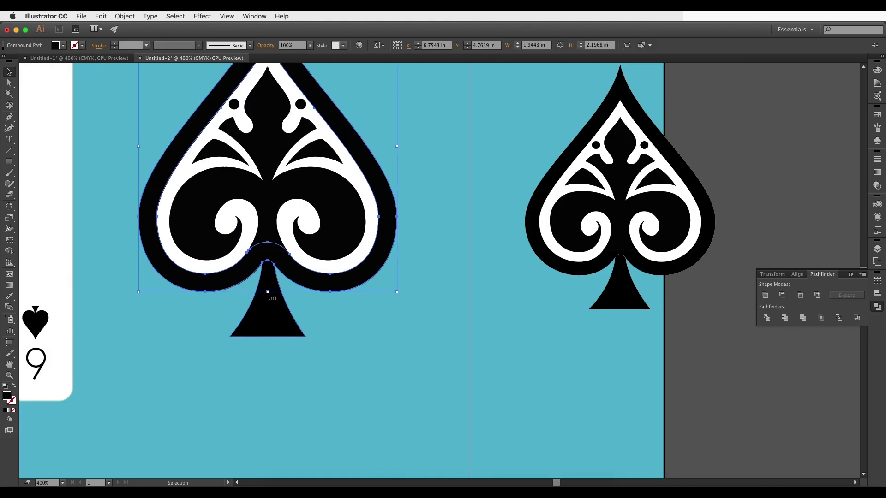
pyautogui.keyDown('shift'); pyautogui.click(267, 299); pyautogui.keyUp('shift')
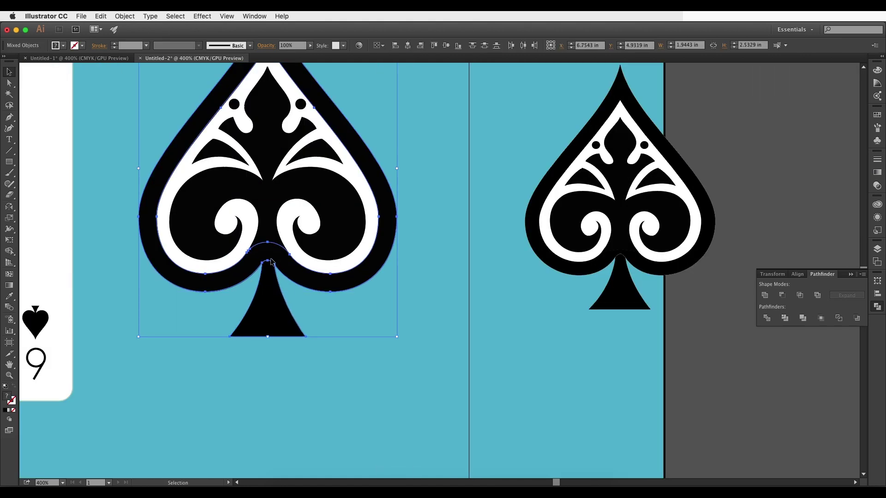
pyautogui.keyDown('shift'); pyautogui.click(292, 277); pyautogui.keyUp('shift')
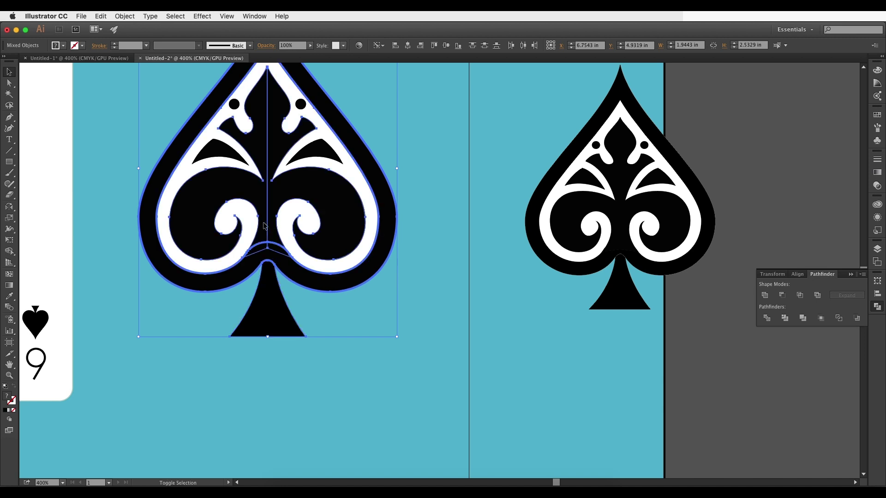
pyautogui.click(764, 295)
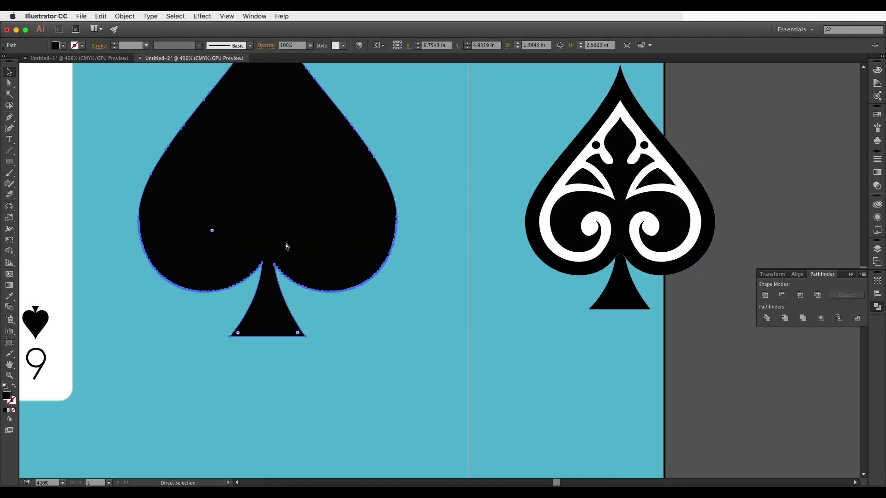
pyautogui.press('super+z')
# Step: Reselect the spade's parts, try uniting them again, and undo the merge
pyautogui.keyDown('shift'); pyautogui.click(337, 238); pyautogui.keyUp('shift')
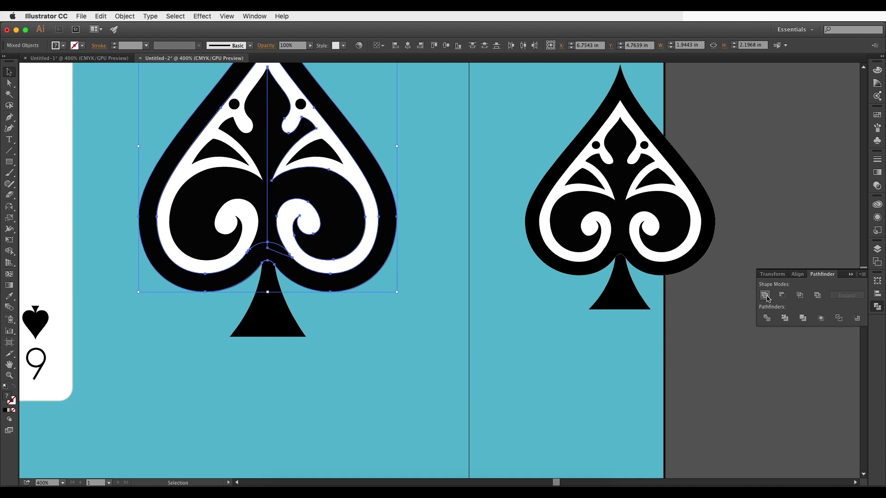
pyautogui.keyDown('shift'); pyautogui.click(264, 239); pyautogui.keyUp('shift')
pyautogui.click(765, 295)
pyautogui.scroll(-4, 310, 314)
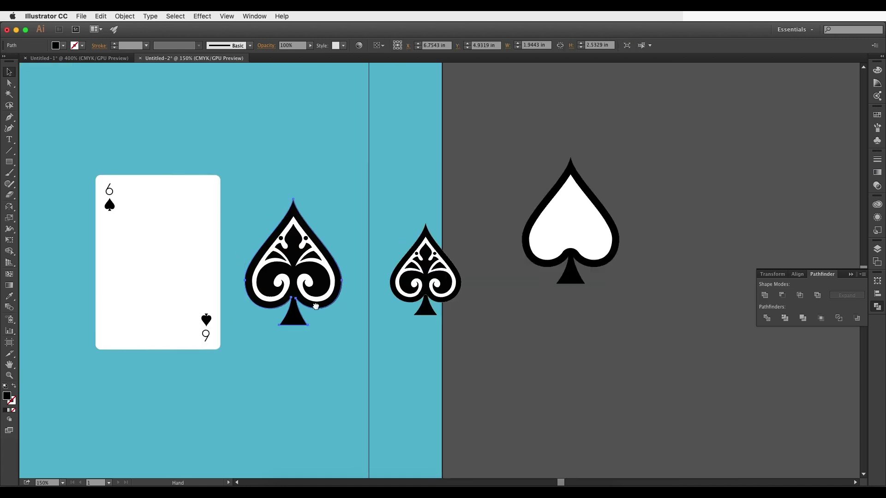
pyautogui.press('super+z')
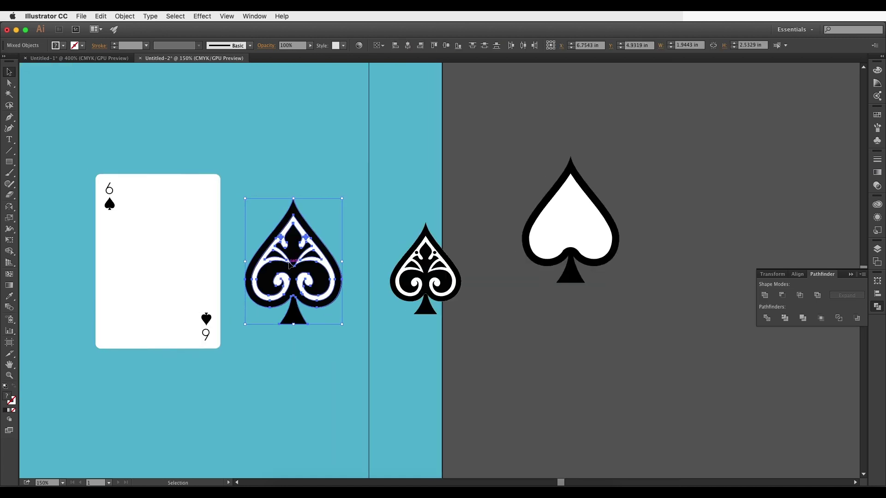
# Step: Group all parts of the ornamented spade and move the group to the centre of the playing card
pyautogui.press('super+g')
pyautogui.moveTo(285, 269); pyautogui.dragTo(149, 263)
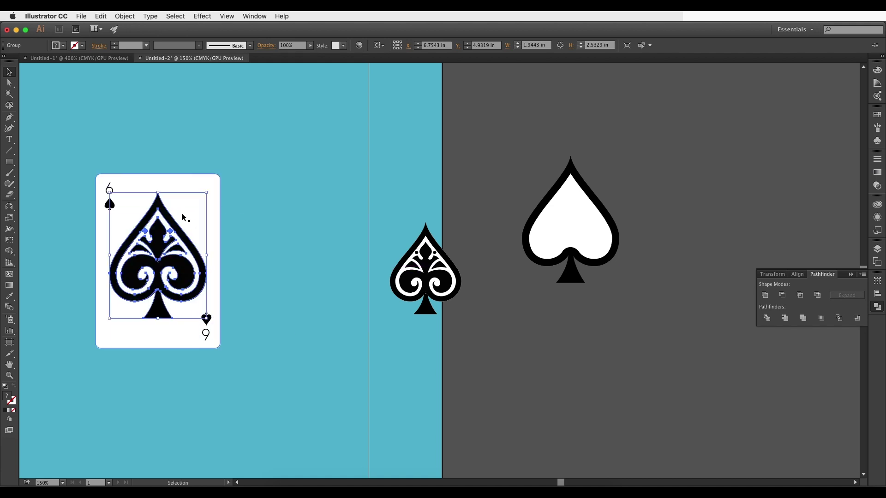
# Step: Scale the spade group down about its centre so it sits clear of the card's corner marks
pyautogui.moveTo(208, 194); pyautogui.dragTo(193, 210)
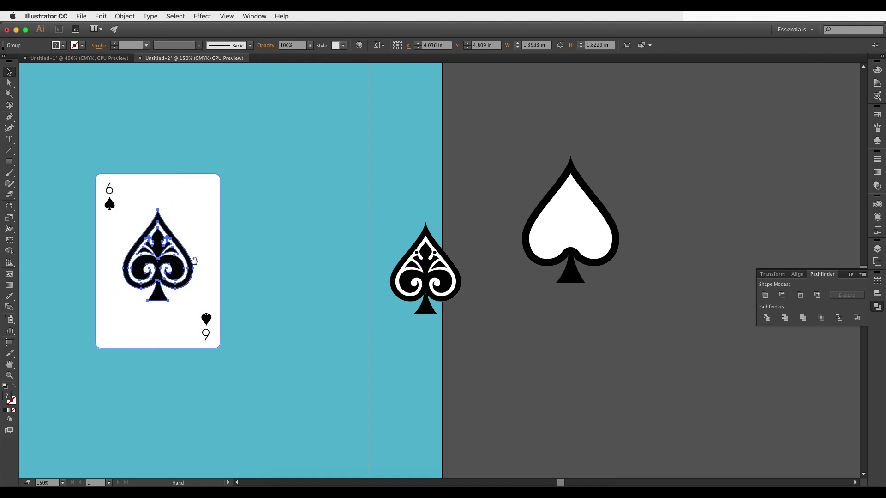
pyautogui.hscroll(-5, 256, 207)
pyautogui.scroll(-2, 257, 207)
pyautogui.press('super+z')
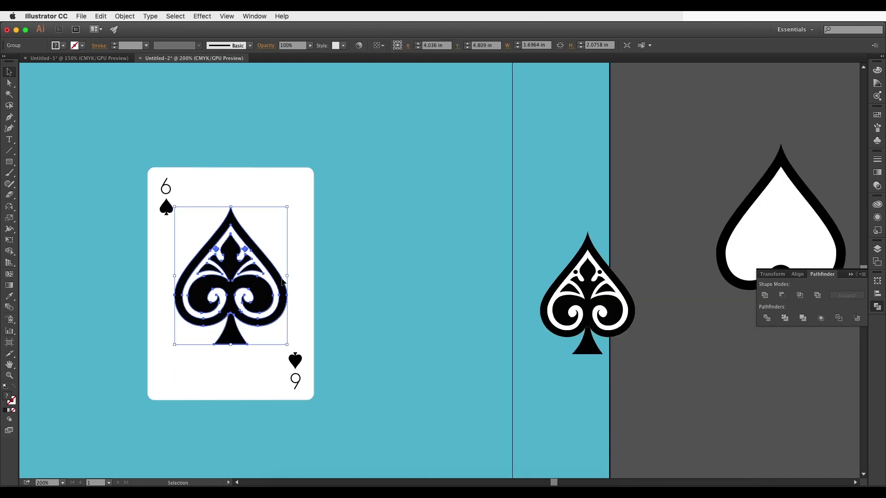
pyautogui.click(282, 280)
pyautogui.moveTo(277, 301); pyautogui.dragTo(278, 302)
pyautogui.click(365, 306)
pyautogui.scroll(-2, 366, 307)
pyautogui.scroll(1, 366, 305)
pyautogui.click(284, 277)
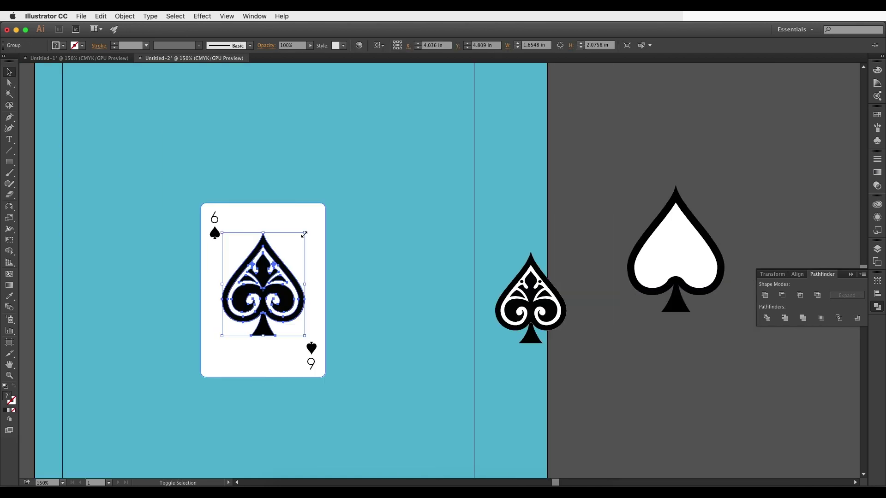
pyautogui.moveTo(305, 234); pyautogui.dragTo(303, 236)
pyautogui.click(368, 248)
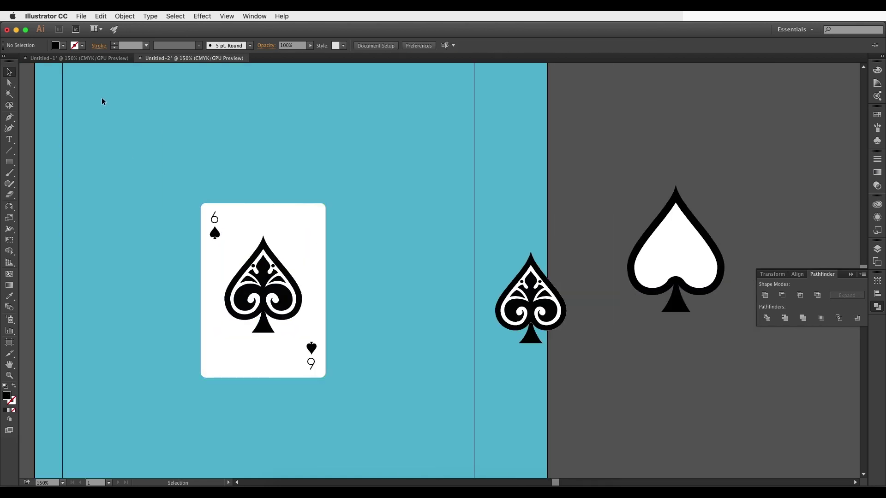
# Step: Switch to Photoshop and create a new document 2000 pixels wide and 1200 pixels high
pyautogui.click(103, 60)
pyautogui.click(174, 60)
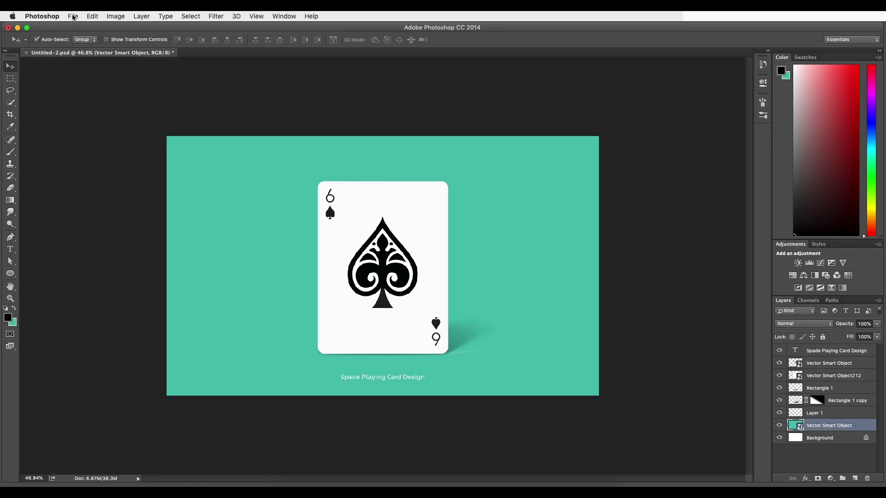
pyautogui.click(73, 17)
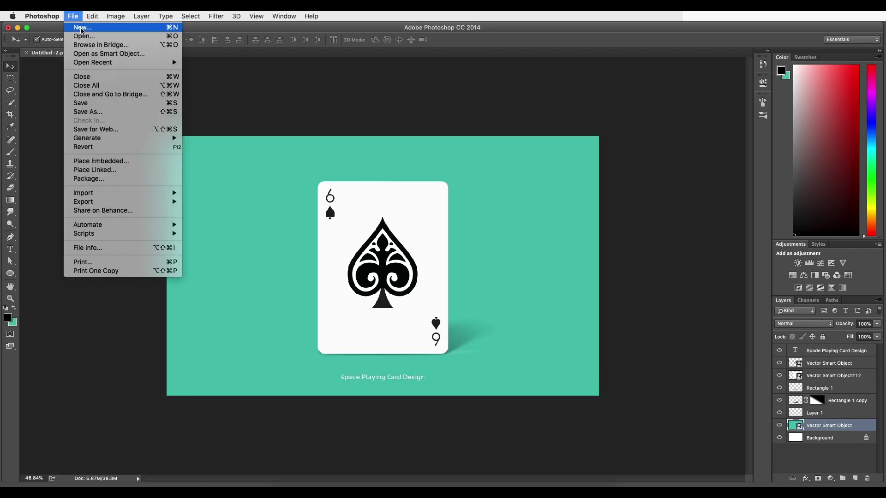
pyautogui.click(85, 25)
pyautogui.write('200')
pyautogui.press('Tab')
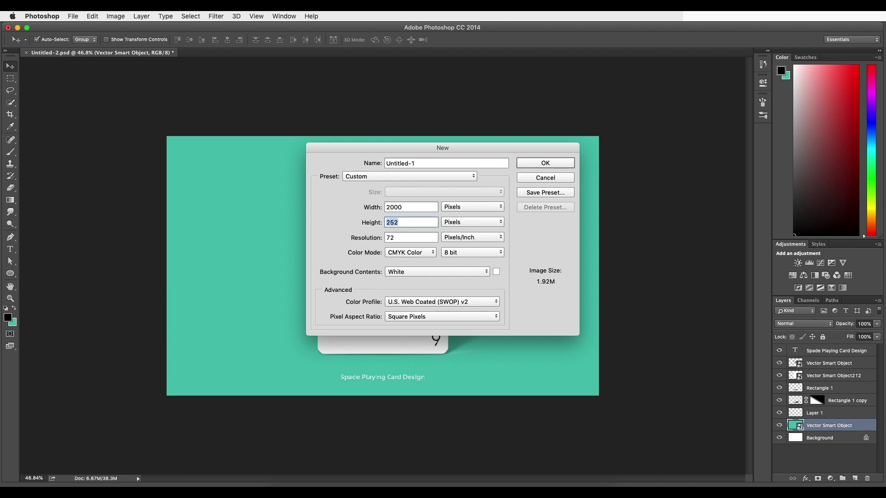
pyautogui.write('1200')
pyautogui.press('Return')
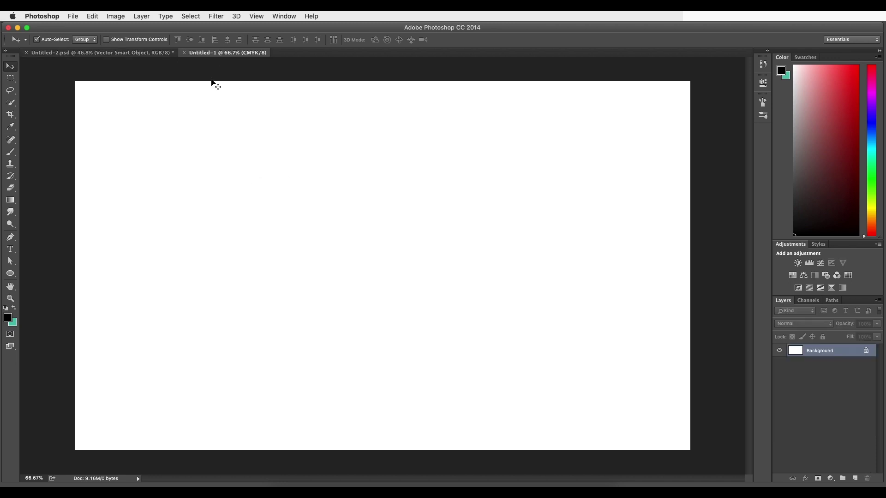
# Step: Convert the locked Background layer into a regular editable layer
pyautogui.doubleClick(849, 359)
pyautogui.click(520, 225)
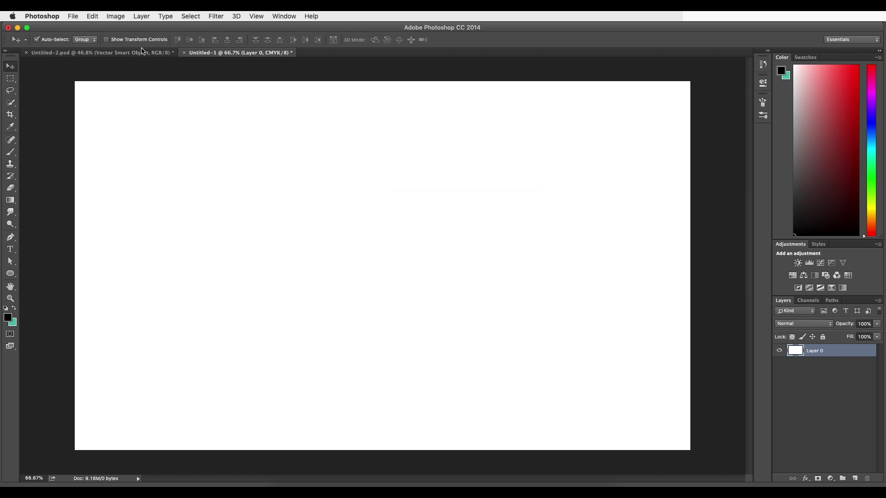
# Step: Look up the hex code of the background color in Untitled-2.psd, and return to the Untitled-1 document
pyautogui.click(143, 51)
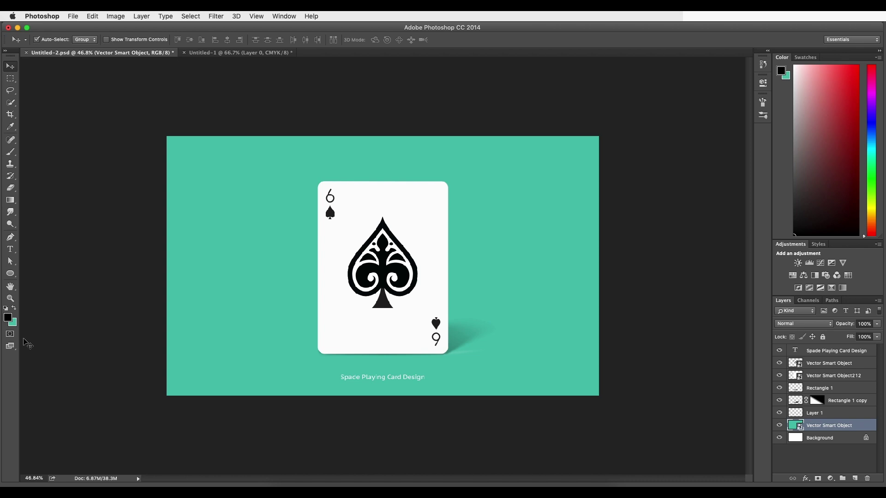
pyautogui.click(14, 324)
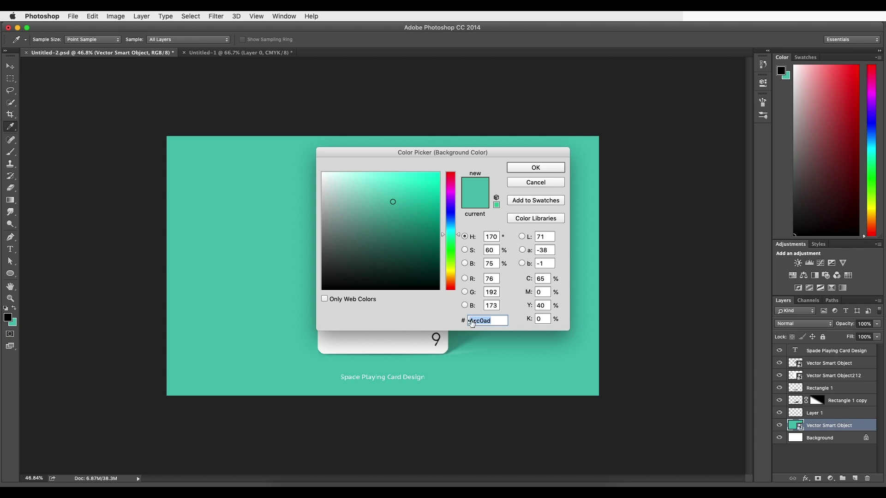
pyautogui.click(535, 168)
pyautogui.press('v')
pyautogui.click(240, 52)
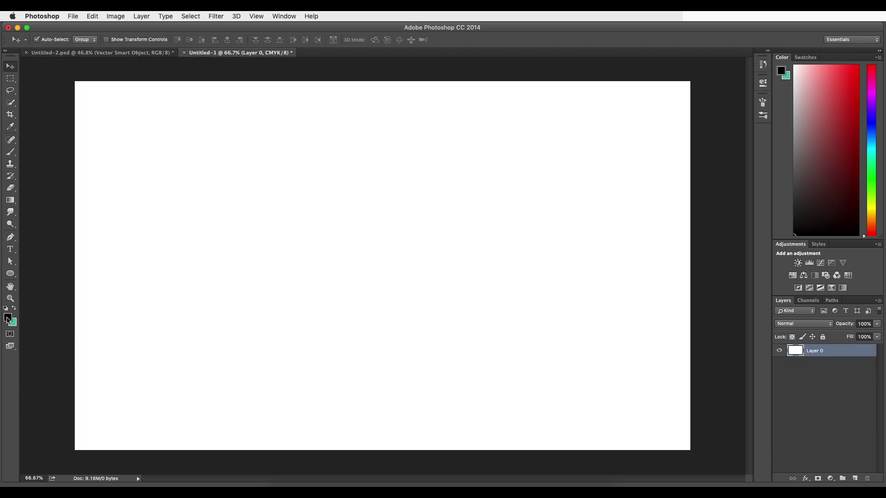
# Step: Set the foreground color to hex 4cc0ad and fill Layer 0 with it
pyautogui.click(8, 318)
pyautogui.click(494, 320)
pyautogui.hotkey('ctrl', 'v')
pyautogui.click(525, 169)
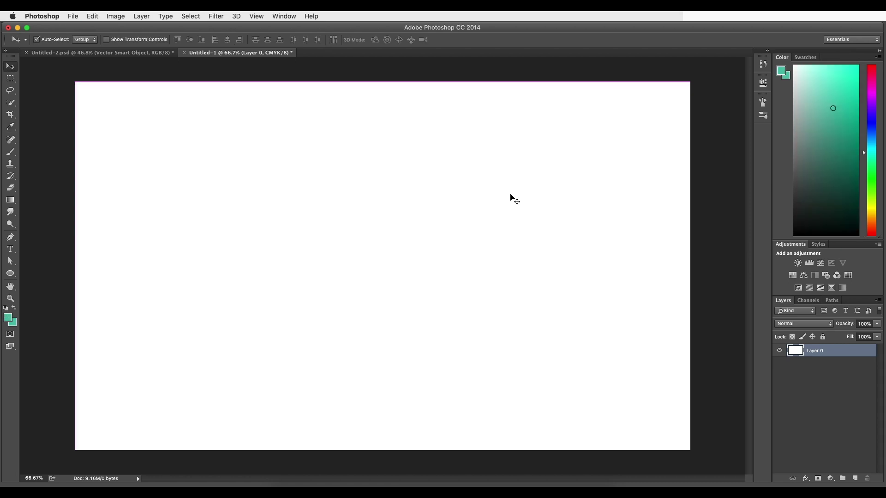
pyautogui.hotkey('alt', 'BackSpace')
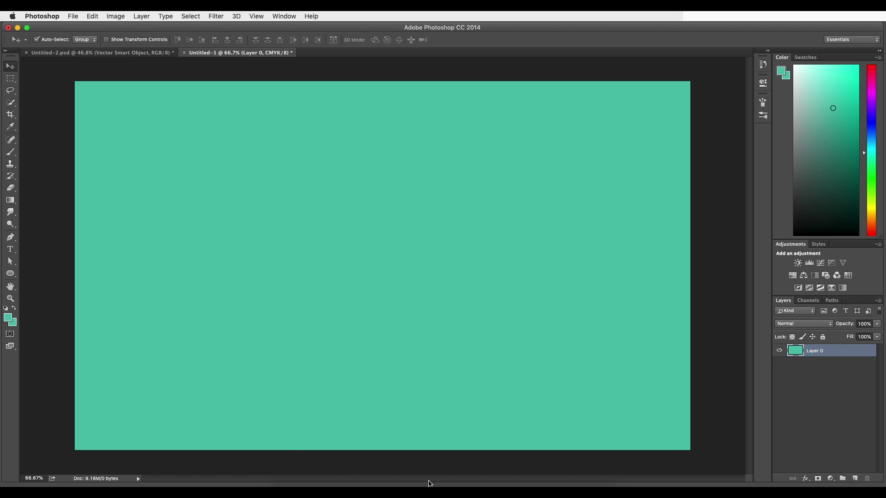
# Step: Switch to Illustrator and transfer the white card rectangle into the Untitled-1 Photoshop document as a smart object
pyautogui.click(420, 484)
pyautogui.click(346, 205)
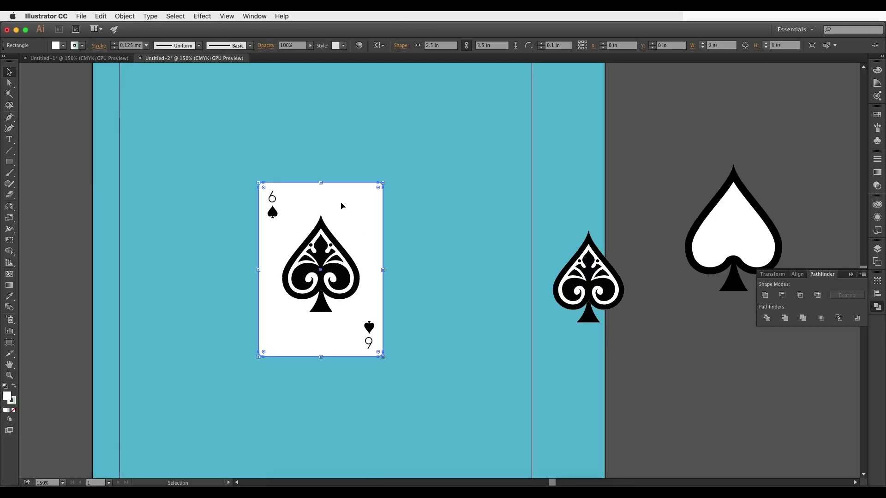
pyautogui.moveTo(337, 204); pyautogui.dragTo(439, 311)
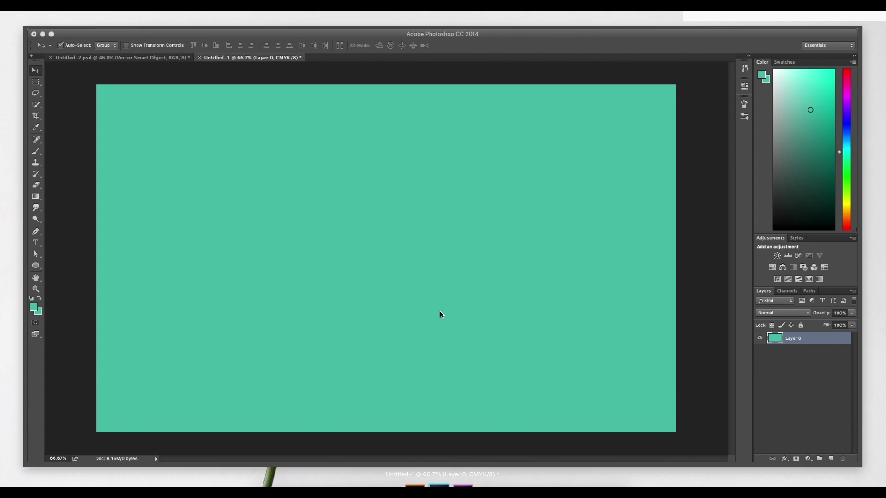
# Step: Return to Illustrator and transfer the card's spade artwork and corner marks, without the white rectangle, into the Photoshop document
pyautogui.click(419, 487)
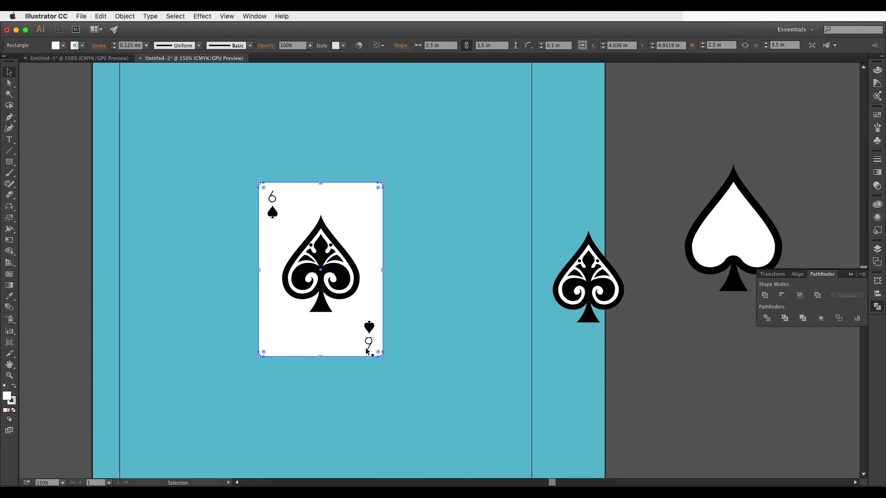
pyautogui.moveTo(135, 116); pyautogui.dragTo(135, 117)
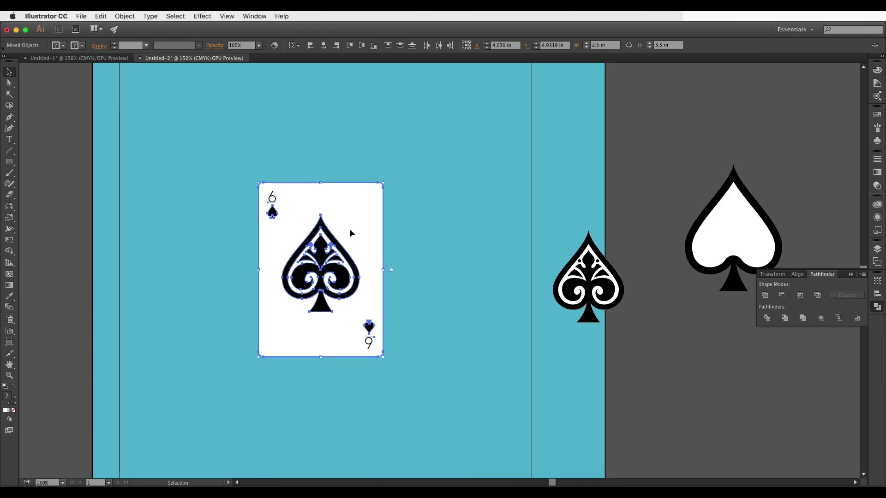
pyautogui.keyDown('shift'); pyautogui.click(349, 208); pyautogui.keyUp('shift')
pyautogui.moveTo(347, 291); pyautogui.dragTo(457, 295)
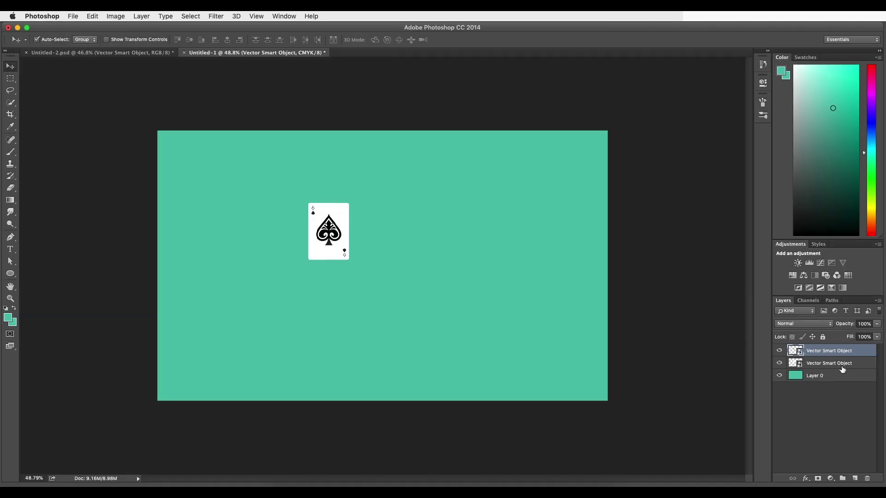
# Step: Enlarge both card smart objects together and position them in the middle of the green canvas
pyautogui.keyDown('shift'); pyautogui.click(842, 367); pyautogui.keyUp('shift')
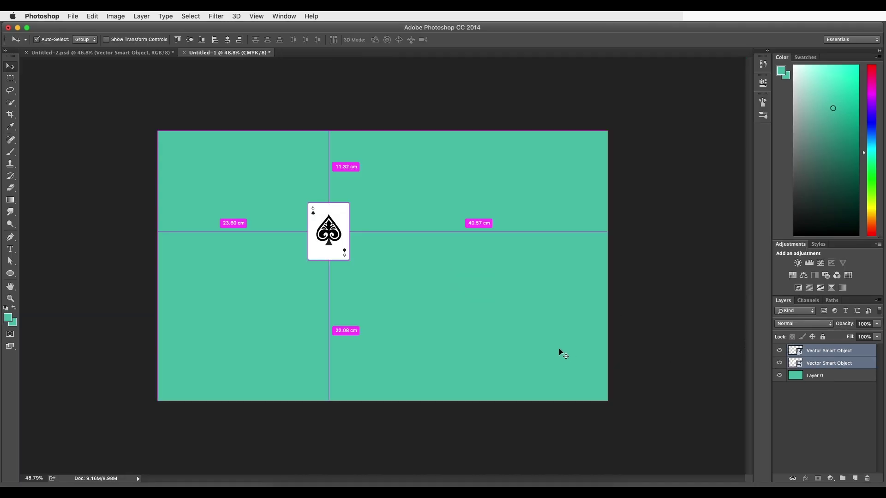
pyautogui.press('super+t')
pyautogui.moveTo(347, 202); pyautogui.dragTo(404, 182)
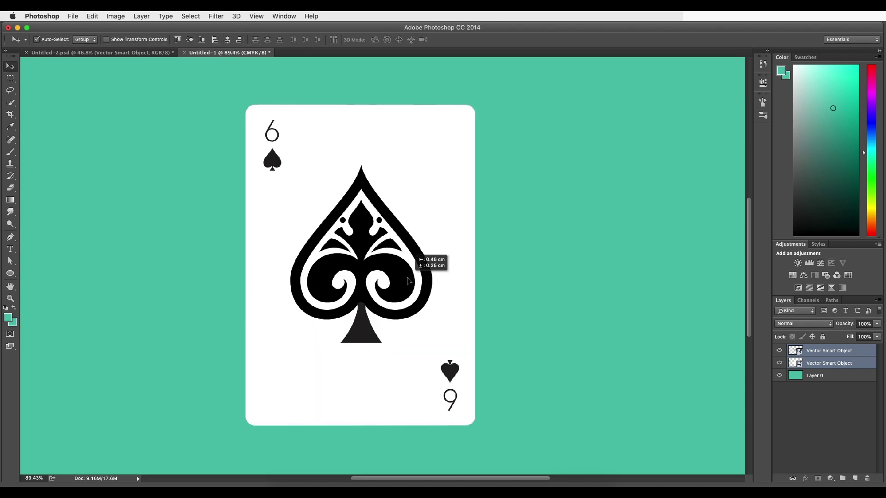
pyautogui.moveTo(408, 280); pyautogui.dragTo(407, 281)
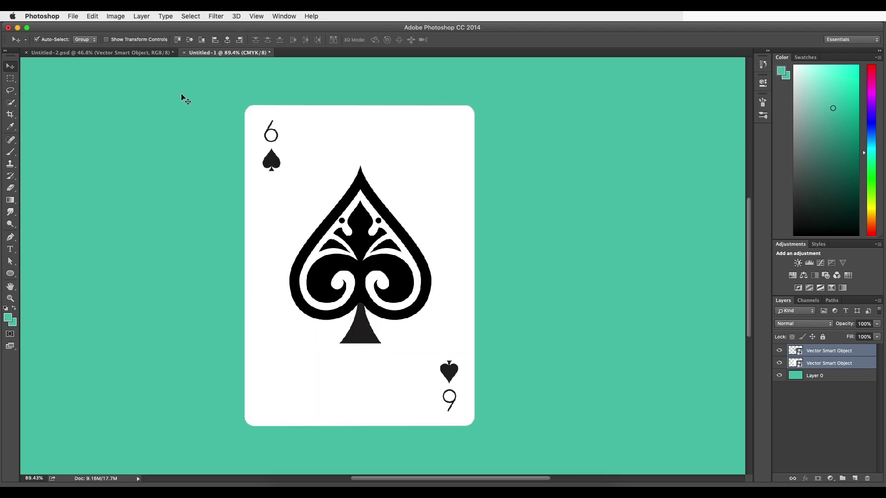
# Step: Examine the shadow under the card in Untitled-2.psd, and return to the Untitled-1 document
pyautogui.click(149, 54)
pyautogui.scroll(-3, 306, 219)
pyautogui.scroll(6, 411, 297)
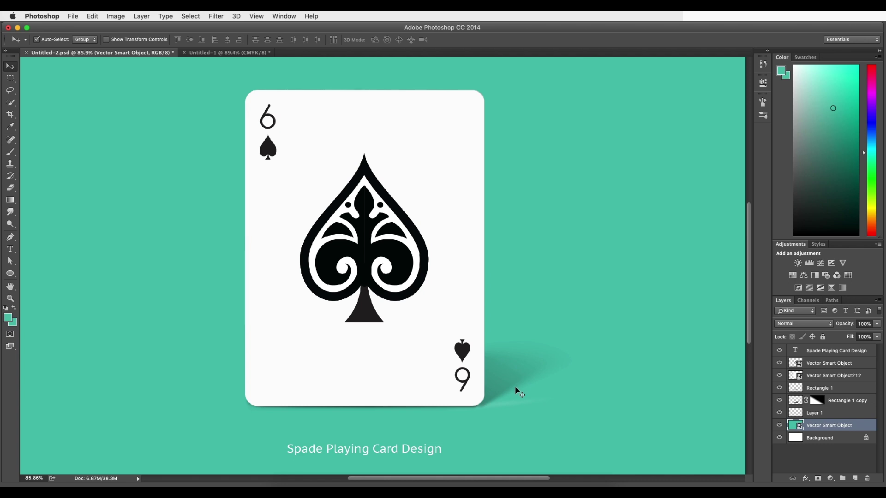
pyautogui.scroll(5, 508, 409)
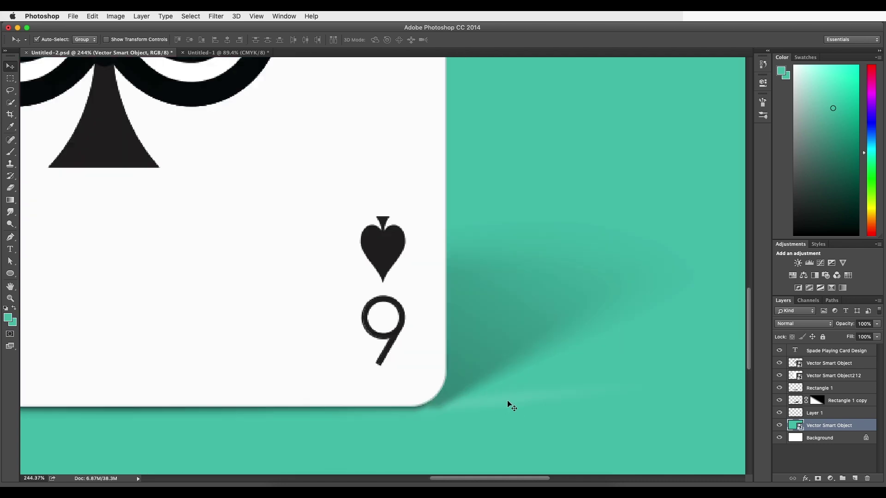
pyautogui.scroll(-7, 508, 401)
pyautogui.scroll(3, 497, 379)
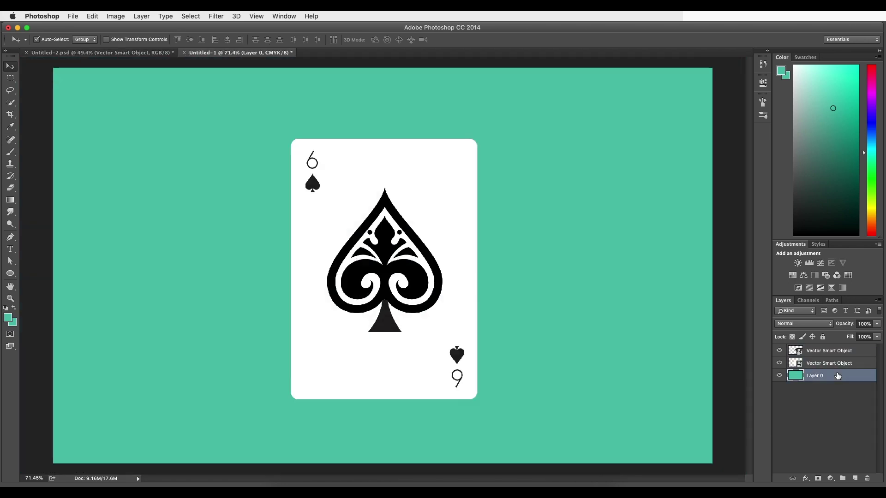
# Step: Draw a rectangle about 566 by 26 px along the card's bottom edge, on a layer directly above Layer 0
pyautogui.click(10, 273)
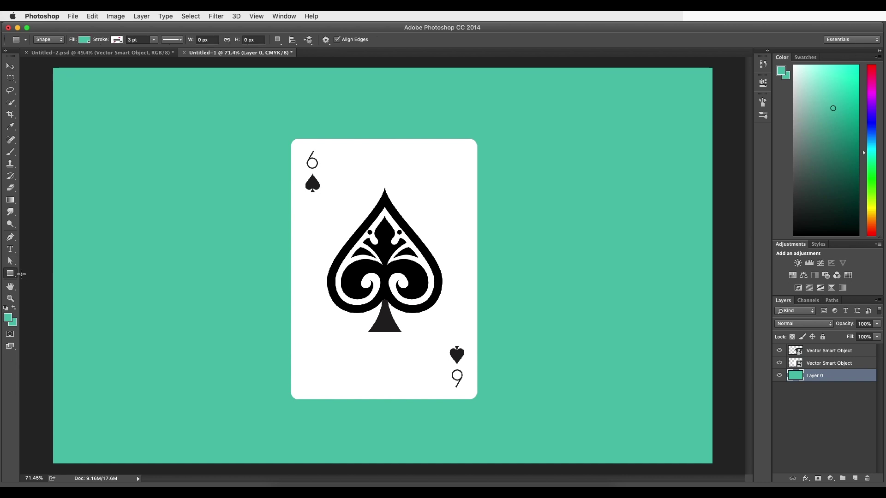
pyautogui.scroll(8, 295, 392)
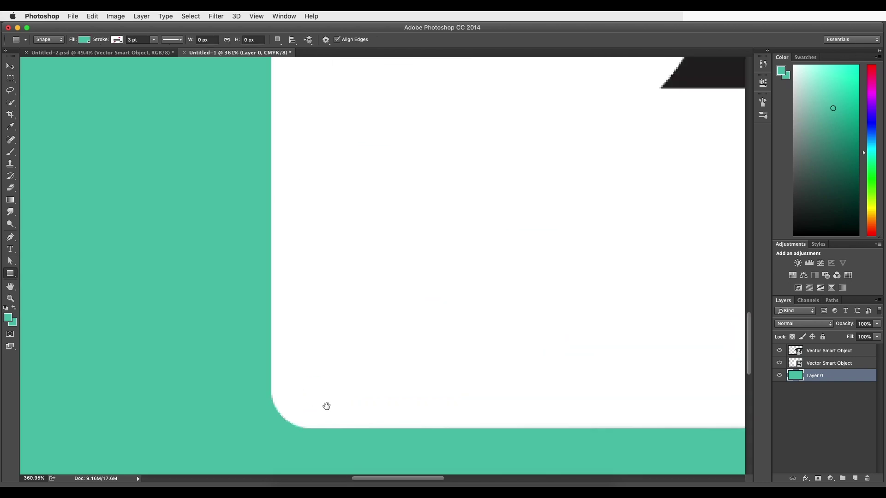
pyautogui.moveTo(326, 408); pyautogui.dragTo(154, 301)
pyautogui.scroll(-3, 210, 331)
pyautogui.moveTo(248, 333); pyautogui.dragTo(170, 344)
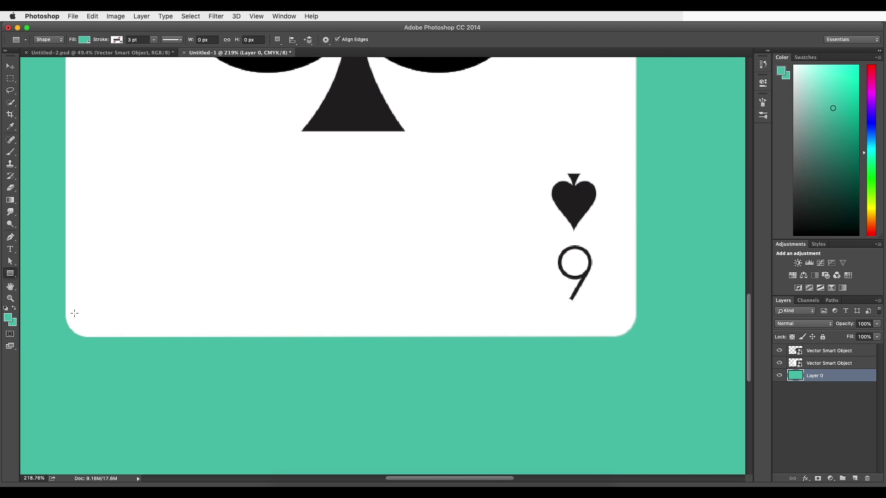
pyautogui.moveTo(65, 311); pyautogui.dragTo(636, 337)
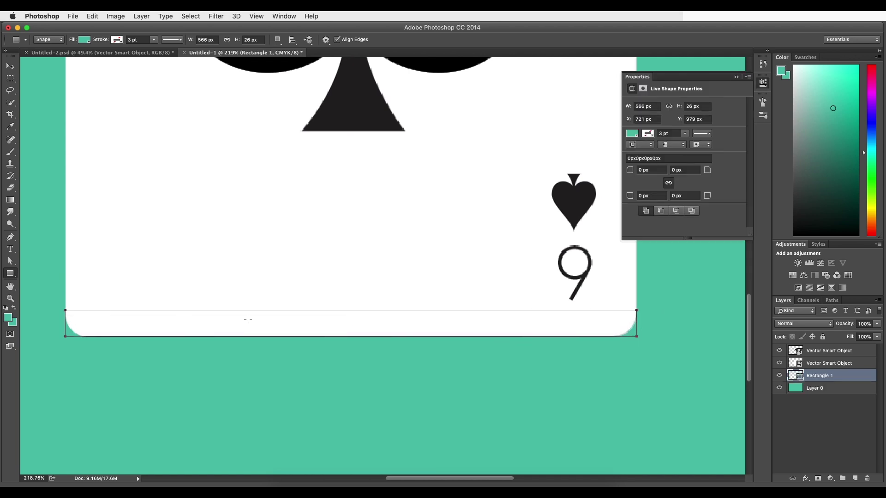
# Step: Set the foreground color to black and change the rectangle's fill to black
pyautogui.click(8, 318)
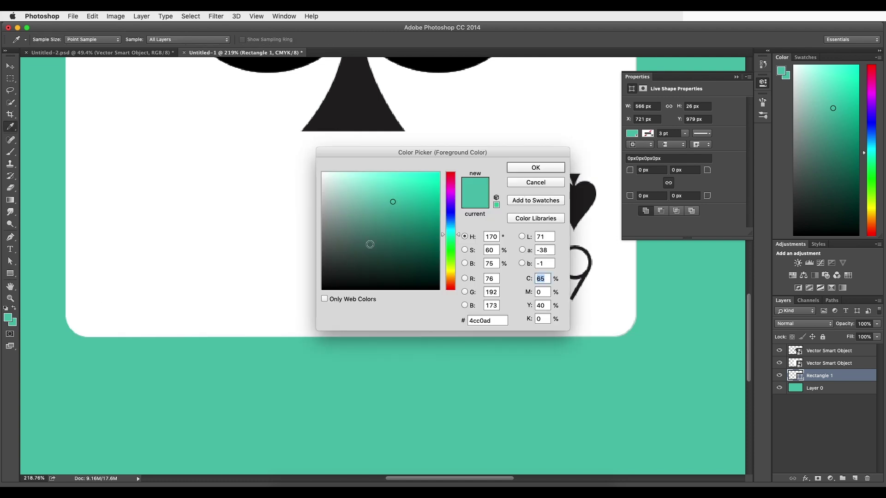
pyautogui.moveTo(383, 223); pyautogui.dragTo(322, 290)
pyautogui.click(532, 168)
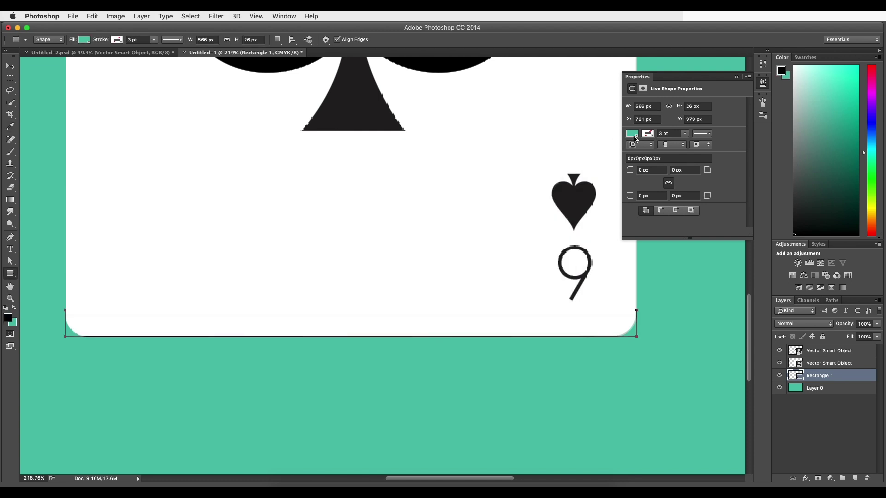
pyautogui.click(632, 134)
pyautogui.click(633, 182)
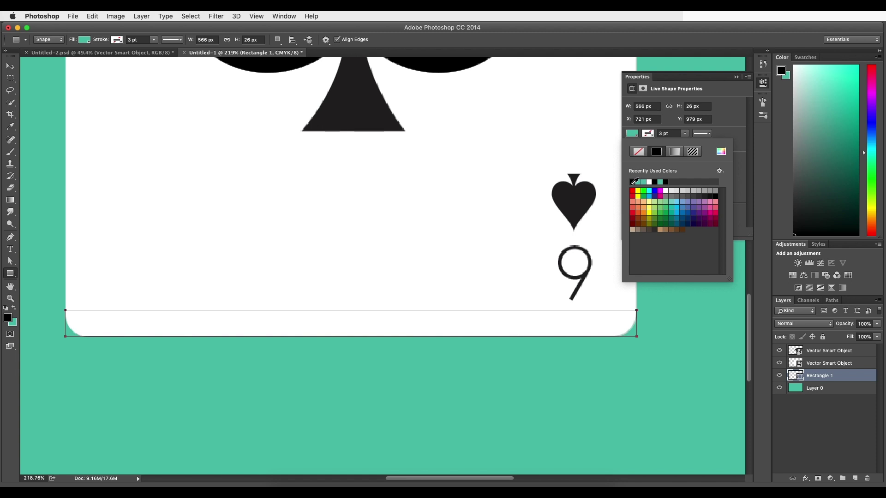
pyautogui.click(737, 77)
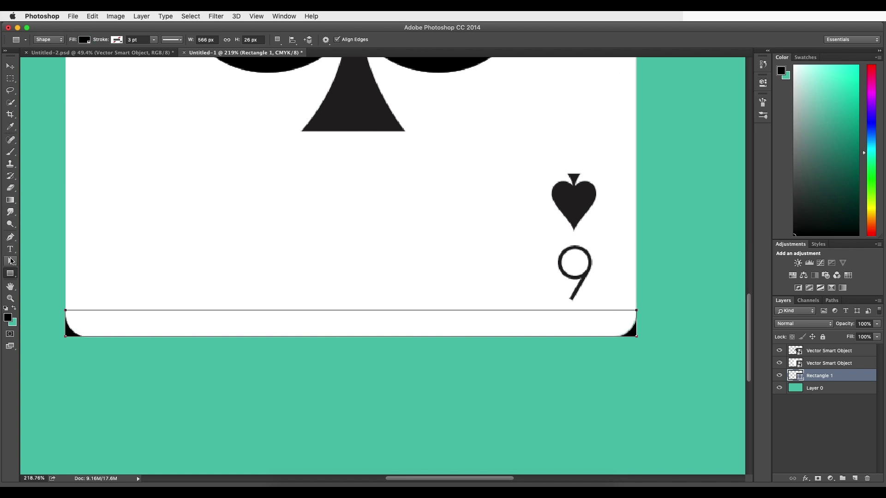
# Step: Move the rectangle's two bottom corner points inward to where the card's rounded corners begin, converting it to a regular path
pyautogui.click(10, 261)
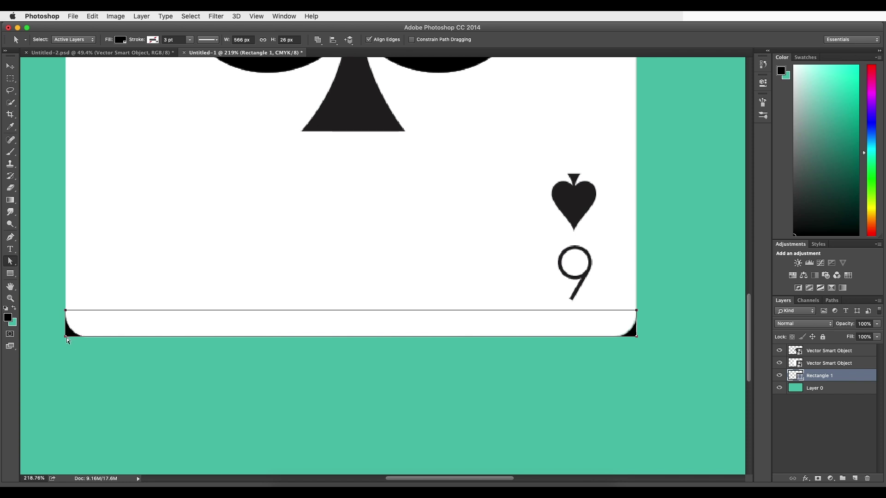
pyautogui.moveTo(66, 340); pyautogui.dragTo(87, 340)
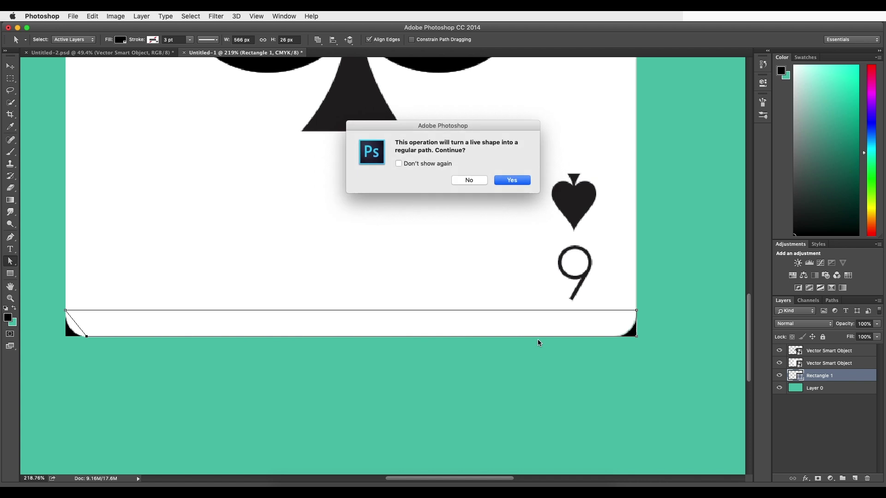
pyautogui.click(525, 185)
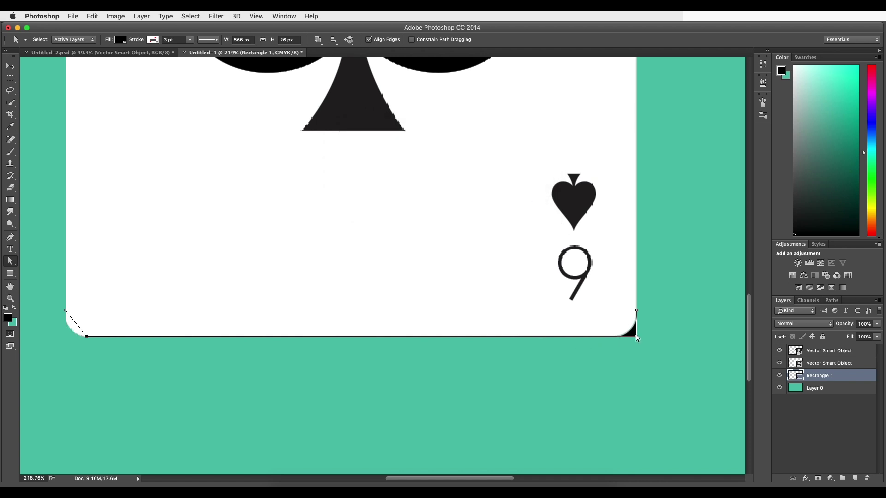
pyautogui.moveTo(638, 339); pyautogui.dragTo(617, 338)
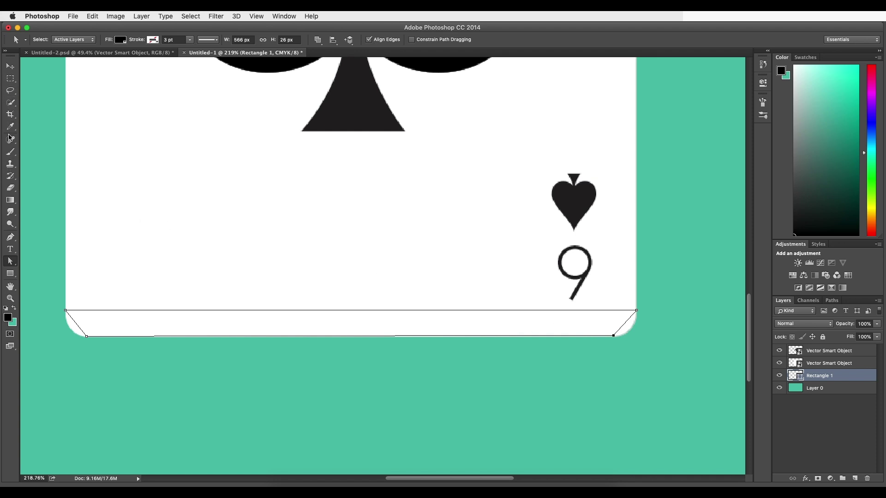
# Step: Curve both ends of the rectangle with the Convert Point tool so they follow the card's rounded bottom corners
pyautogui.moveTo(10, 237); pyautogui.dragTo(46, 272)
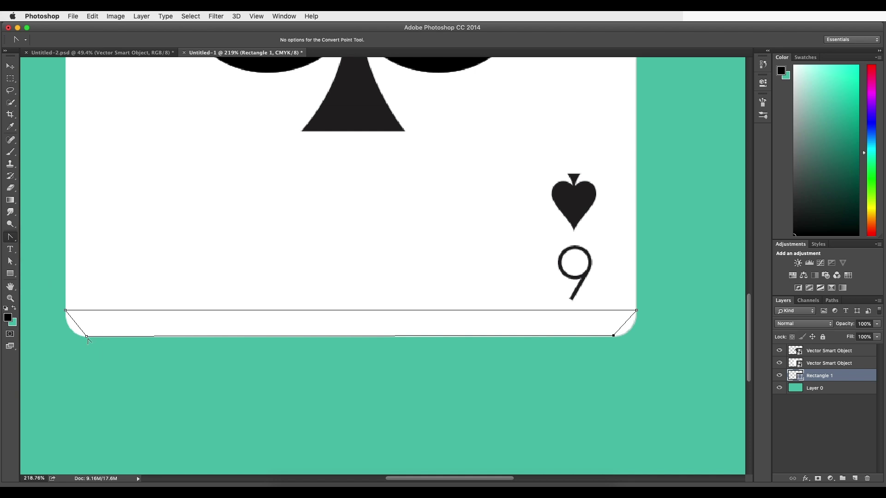
pyautogui.moveTo(65, 311); pyautogui.dragTo(84, 311)
pyautogui.moveTo(637, 310); pyautogui.dragTo(661, 310)
pyautogui.click(11, 66)
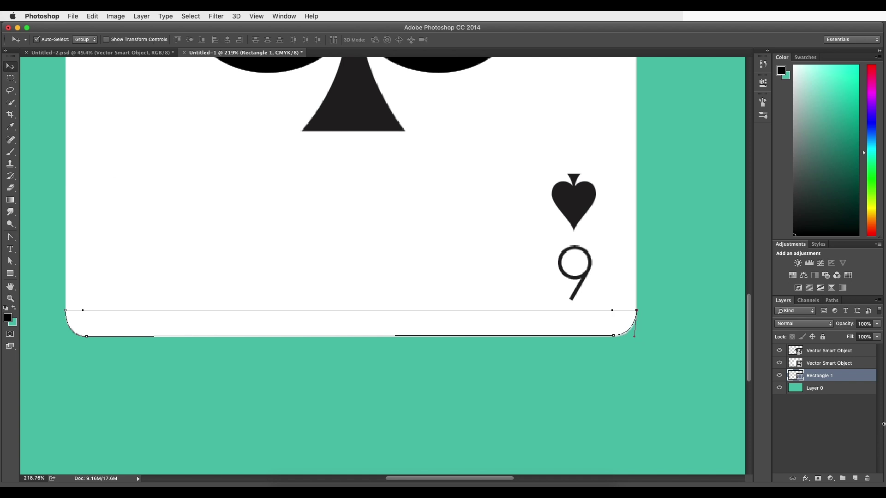
# Step: Convert the Rectangle 1 layer to a smart object and apply a Gaussian Blur with a 2.4 pixel radius
pyautogui.rightClick(785, 376)
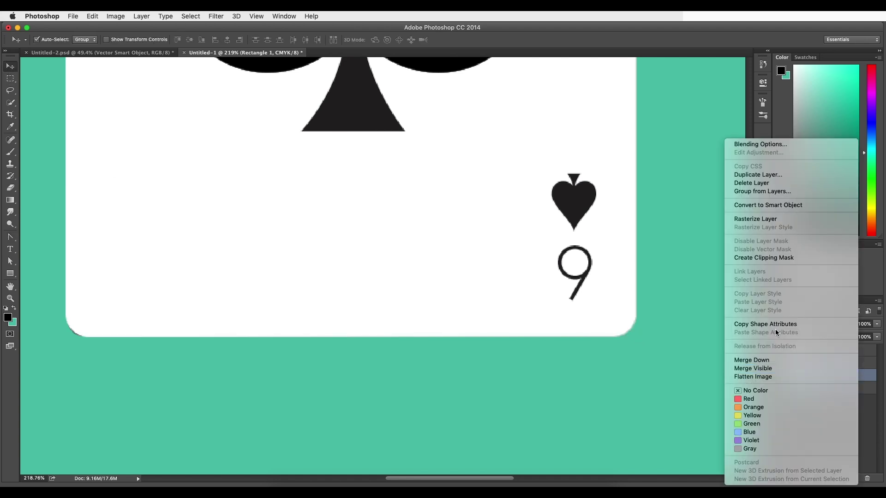
pyautogui.click(763, 205)
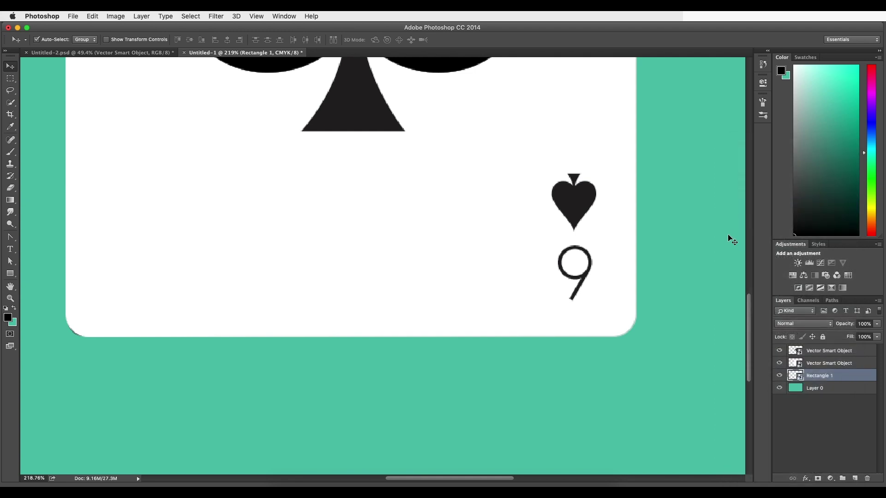
pyautogui.click(224, 18)
pyautogui.moveTo(240, 118)
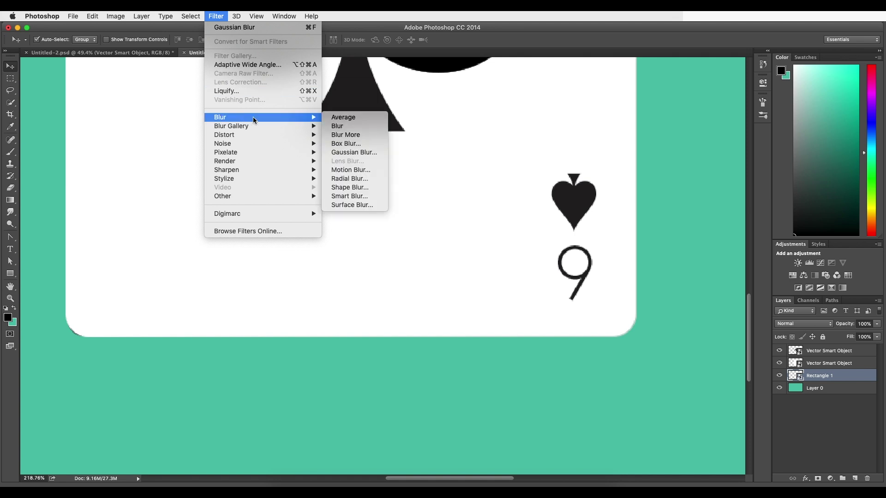
pyautogui.click(369, 154)
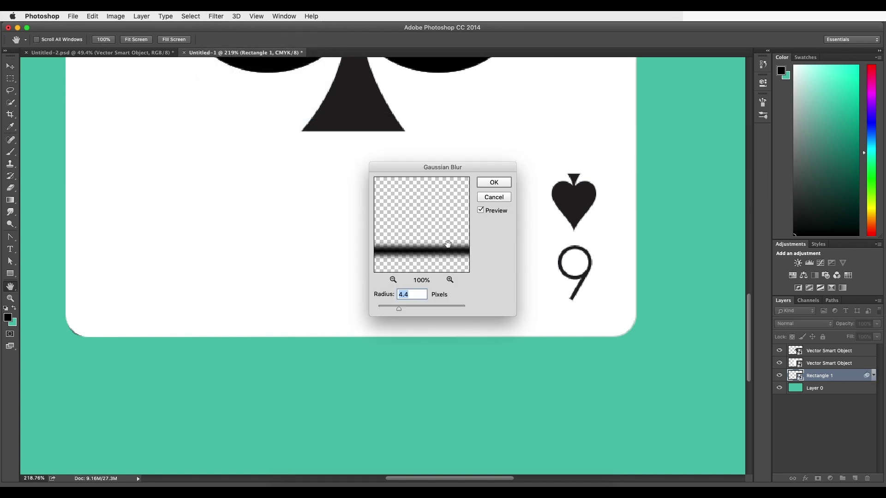
pyautogui.moveTo(393, 309); pyautogui.dragTo(388, 307)
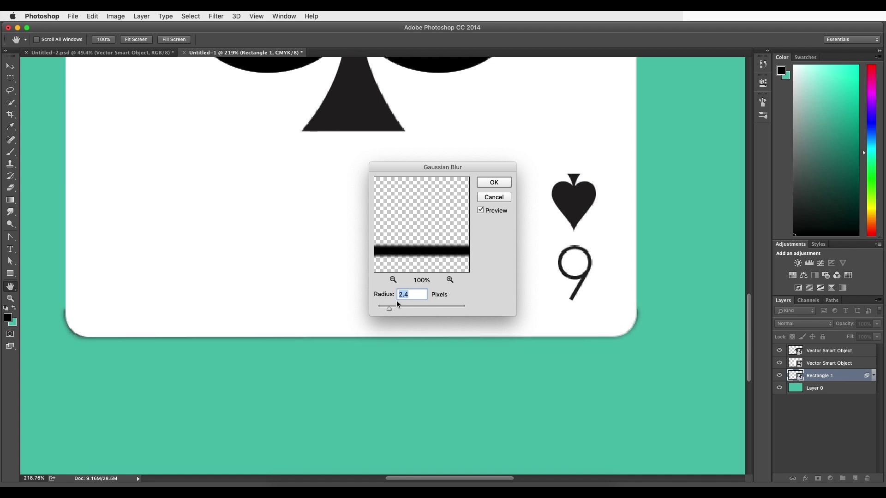
pyautogui.click(492, 183)
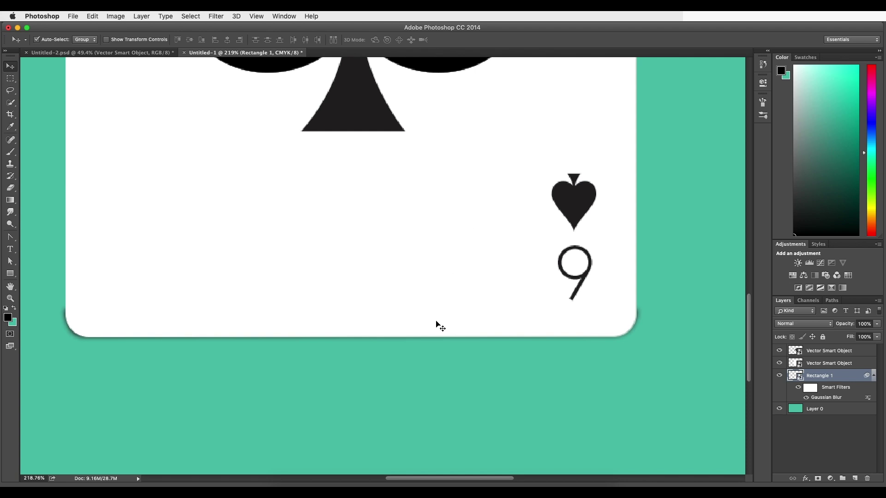
# Step: Shift the blurred shadow slightly down so it shows beneath the card's bottom edge
pyautogui.scroll(-5, 447, 339)
pyautogui.scroll(5, 448, 340)
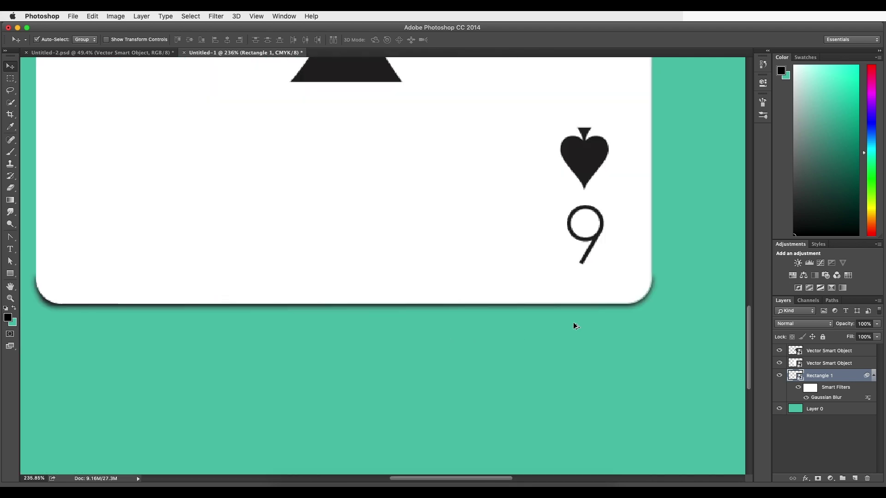
pyautogui.hscroll(-5, 159, 309)
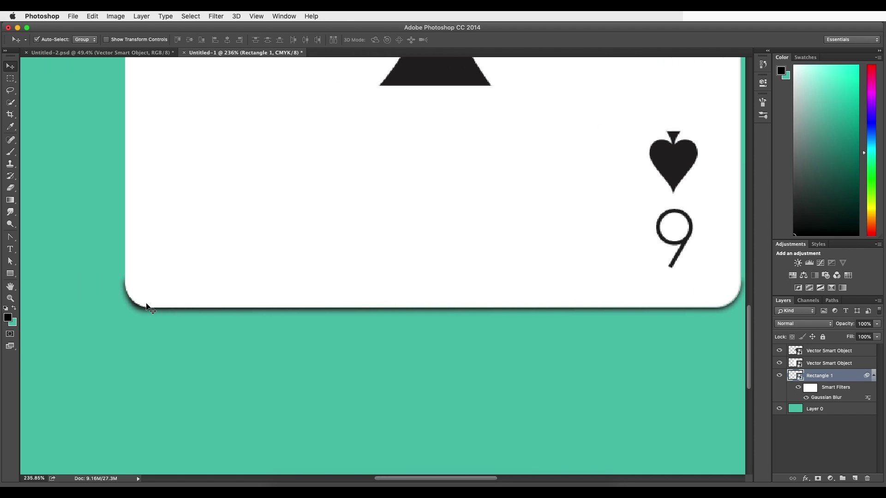
# Step: Warp the Rectangle 1 shadow, pulling its two upper corners inward so it tucks behind the card's rounded bottom corners
pyautogui.click(874, 376)
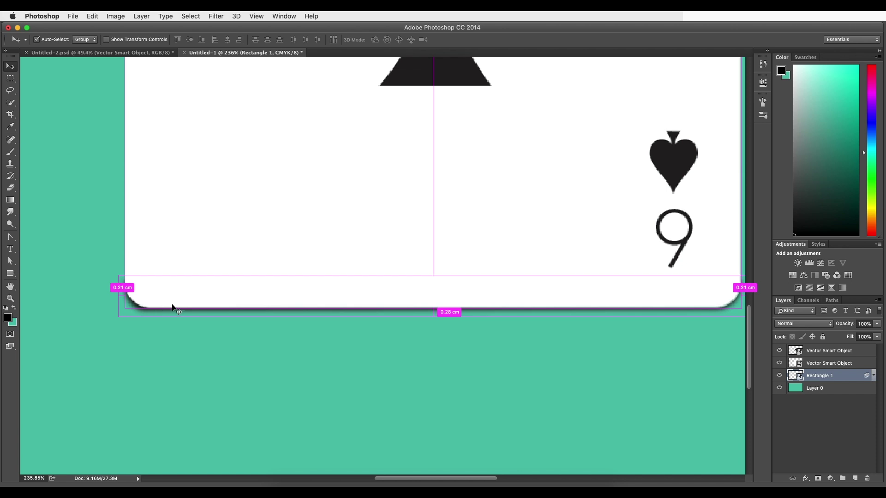
pyautogui.scroll(-3, 195, 307)
pyautogui.scroll(6, 196, 307)
pyautogui.press('super+t')
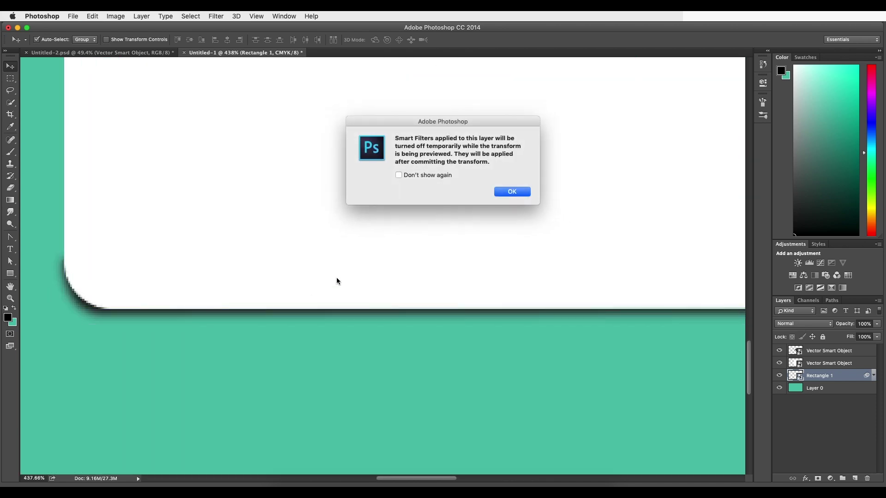
pyautogui.click(512, 192)
pyautogui.rightClick(365, 296)
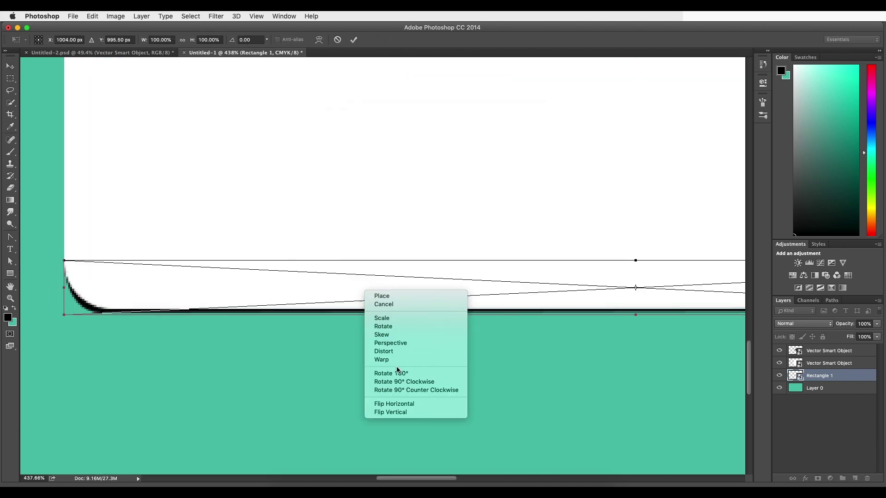
pyautogui.click(395, 360)
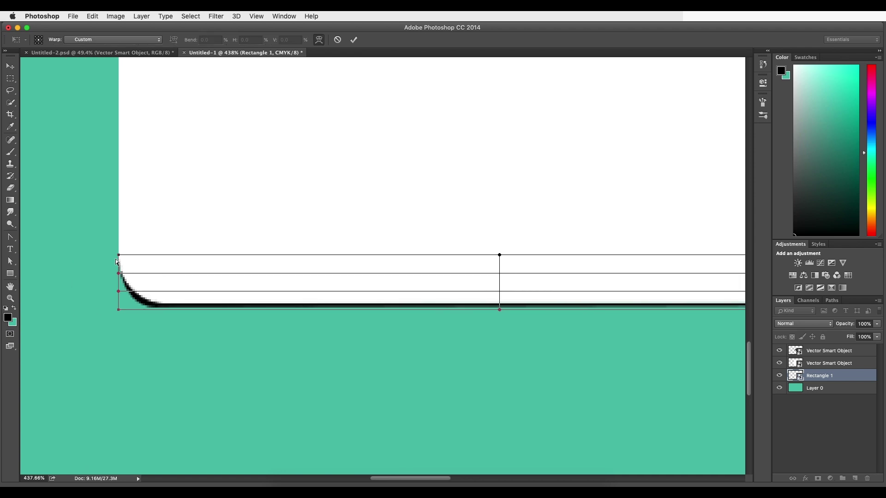
pyautogui.moveTo(119, 257); pyautogui.dragTo(122, 281)
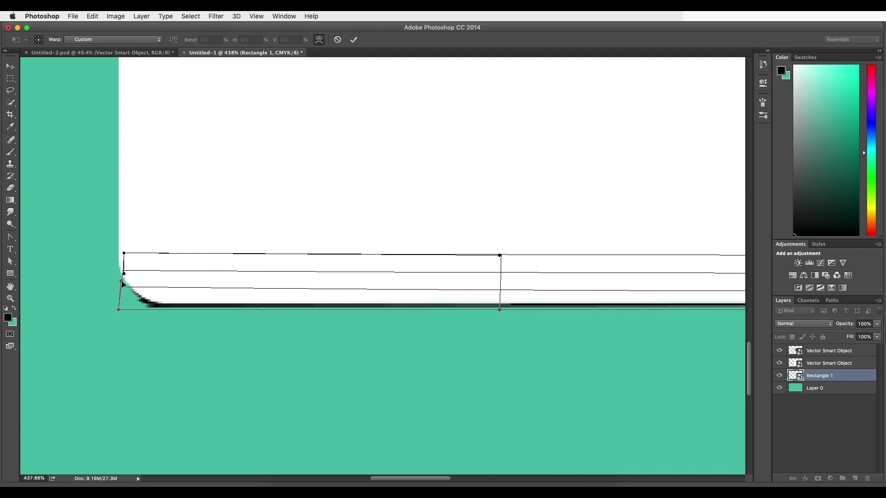
pyautogui.hscroll(10, 305, 286)
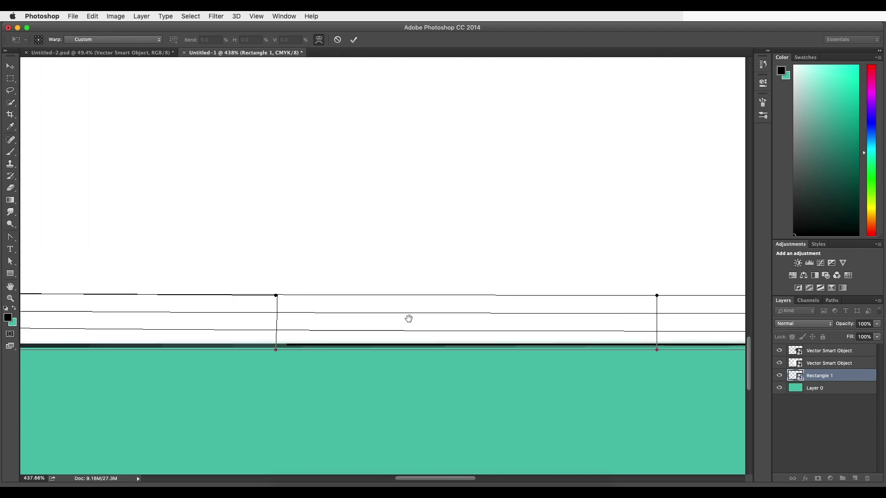
pyautogui.moveTo(489, 292); pyautogui.dragTo(487, 287)
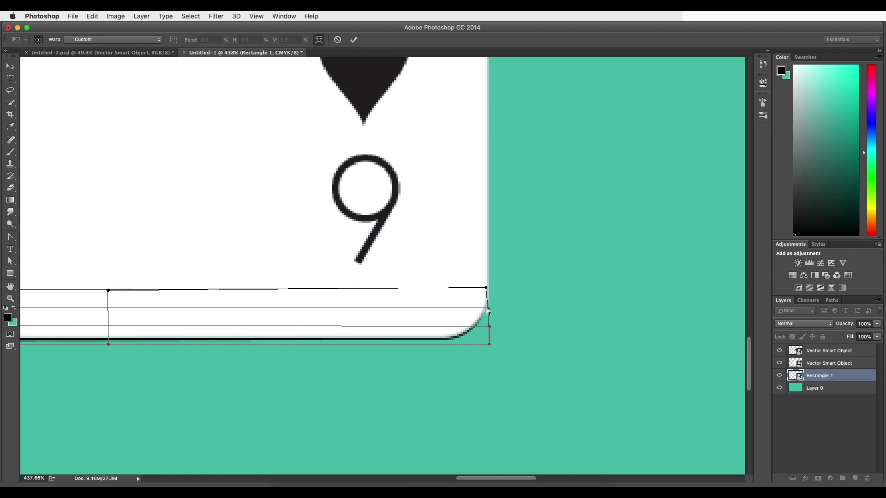
pyautogui.scroll(-2, 464, 355)
pyautogui.press('Return')
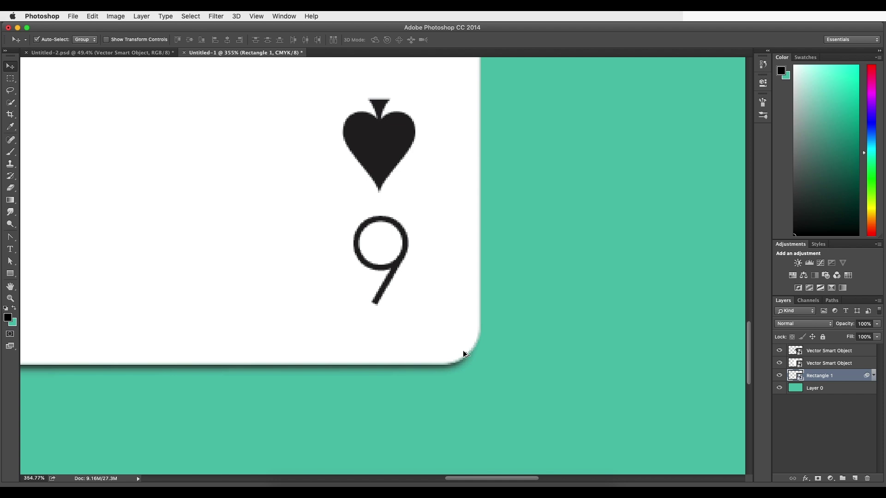
# Step: Examine the whole card with its contact shadow and compare it with the finished design in Untitled-2.psd
pyautogui.scroll(-10, 464, 353)
pyautogui.scroll(6, 451, 373)
pyautogui.scroll(-3, 450, 372)
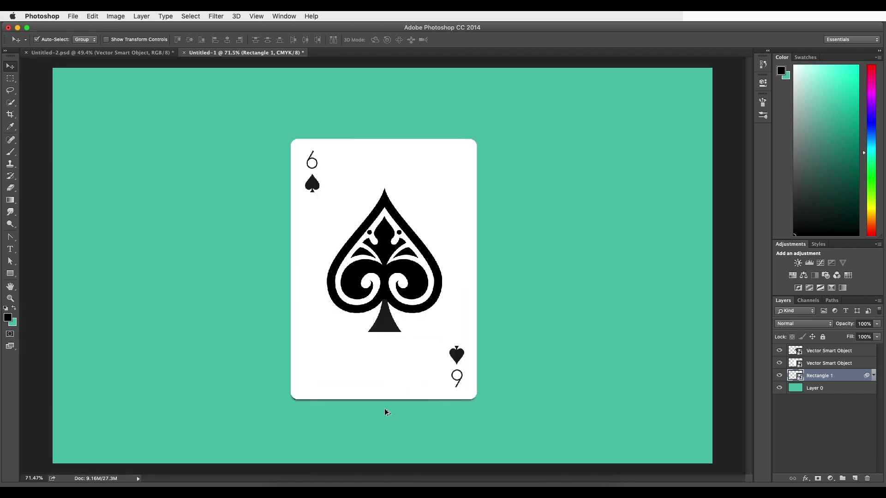
pyautogui.scroll(2, 386, 412)
pyautogui.hotkey('ctrl', 'Tab')
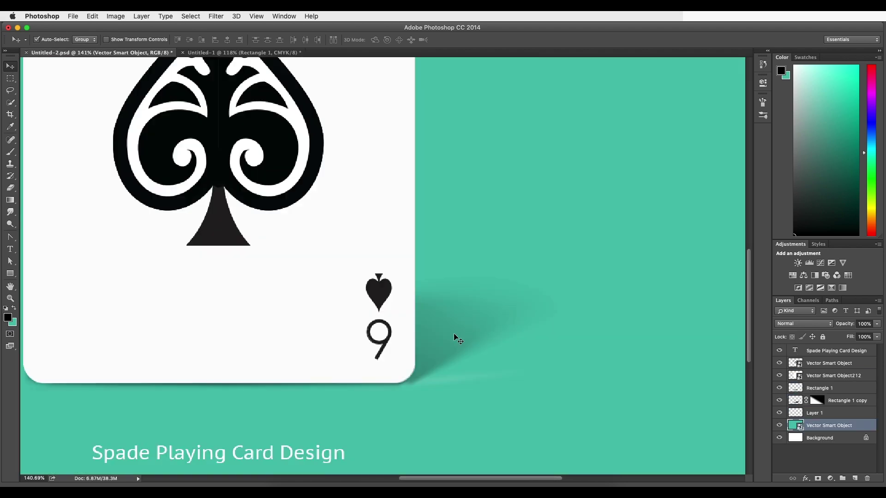
pyautogui.hotkey('ctrl', 'Tab')
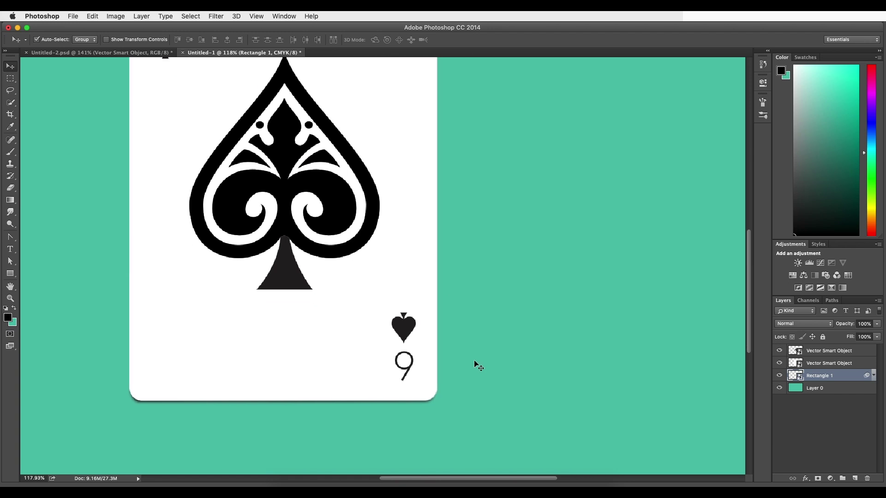
# Step: Draw a closed, slanted four-sided Pen path from the card's bottom edge out past its right side, and fine-tune its two upper points
pyautogui.press('p')
pyautogui.moveTo(428, 400); pyautogui.dragTo(445, 392)
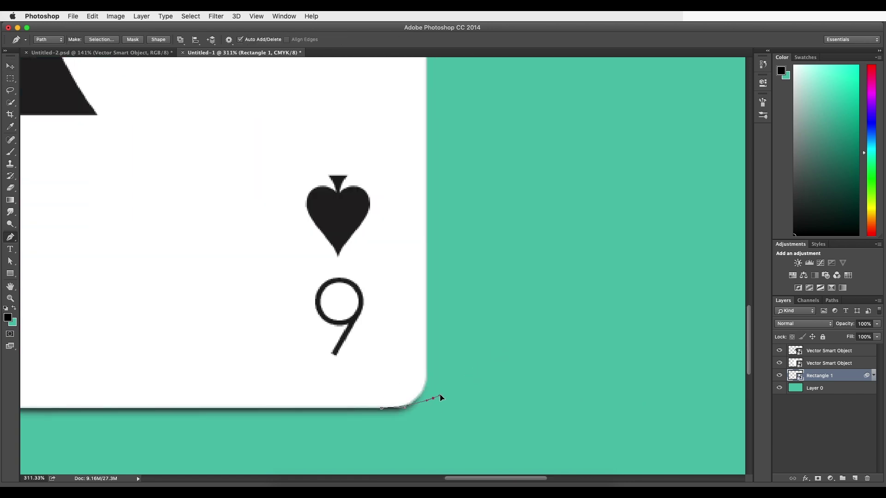
pyautogui.scroll(-5, 438, 397)
pyautogui.click(536, 350)
pyautogui.click(366, 351)
pyautogui.click(303, 399)
pyautogui.click(467, 400)
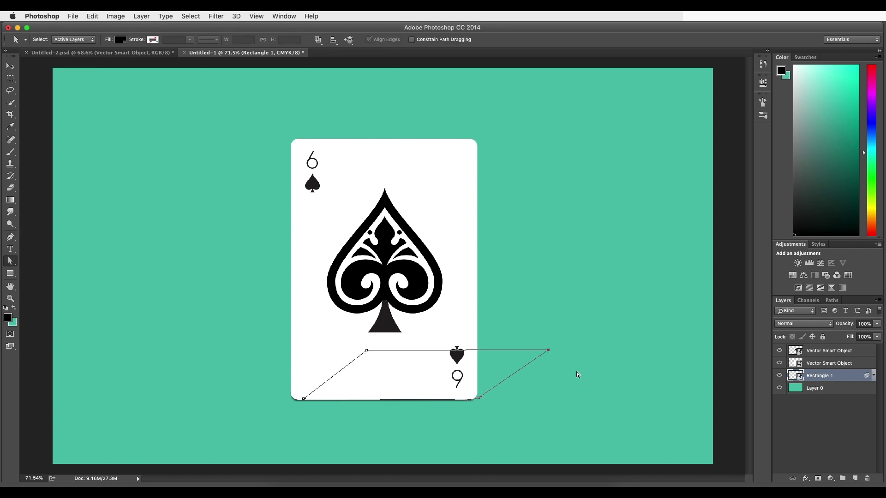
pyautogui.moveTo(550, 351); pyautogui.dragTo(553, 350)
pyautogui.moveTo(367, 351); pyautogui.dragTo(365, 352)
# Step: Create a new layer, turn the path into a selection with 0 pixel feather, fill it with black and deselect
pyautogui.click(10, 67)
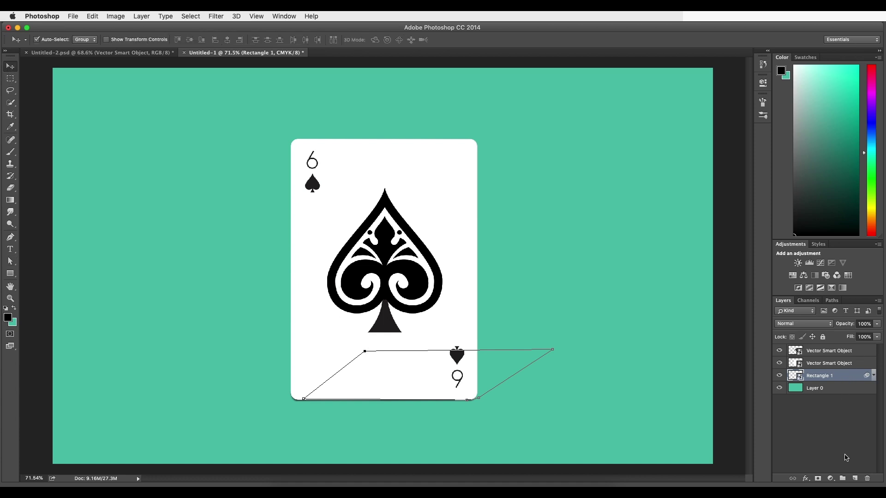
pyautogui.click(855, 479)
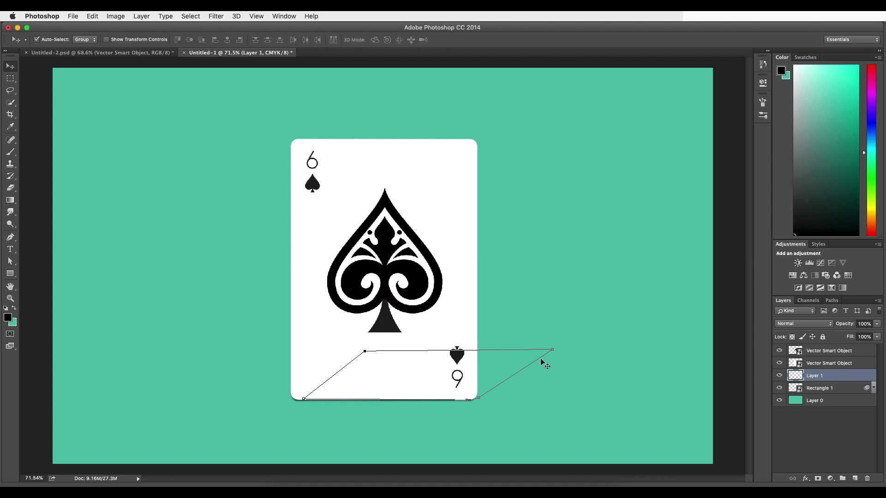
pyautogui.press('i')
pyautogui.rightClick(453, 370)
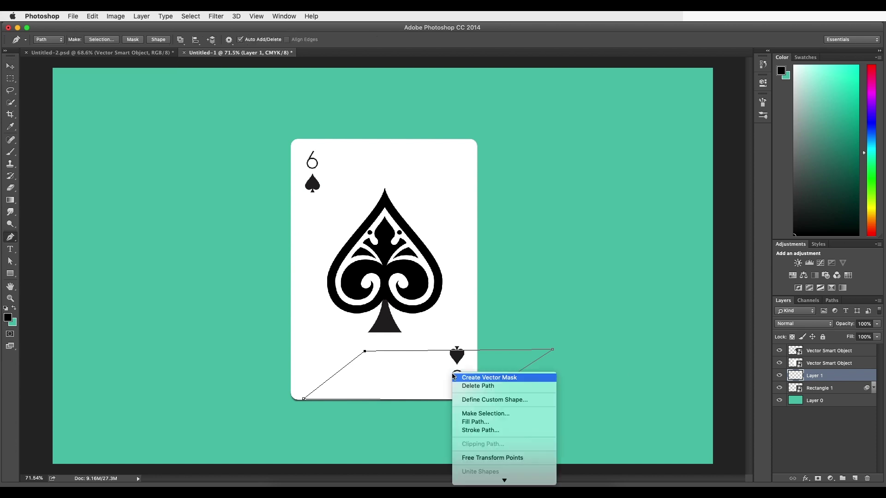
pyautogui.click(466, 413)
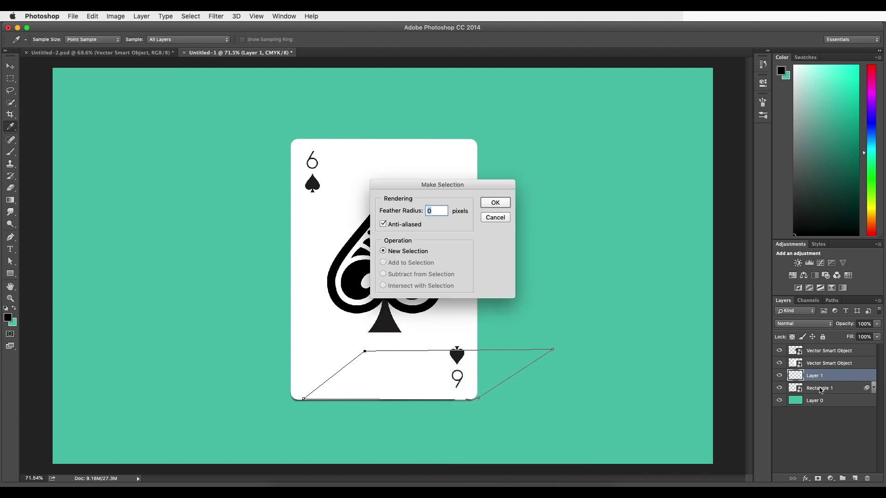
pyautogui.click(485, 205)
pyautogui.hotkey('alt', 'BackSpace')
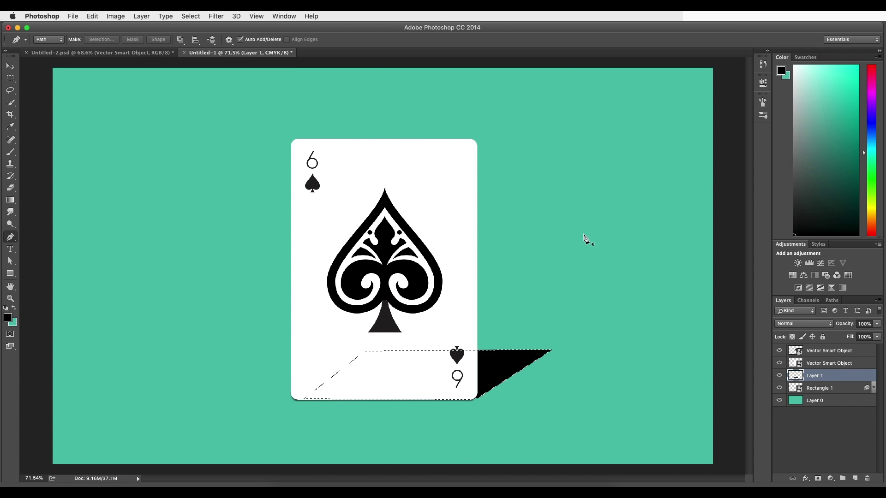
pyautogui.hotkey('ctrl', 'd')
# Step: Convert Layer 1 to a smart object and add a Tilt-Shift blur centred just below the card's bottom edge
pyautogui.rightClick(842, 381)
pyautogui.click(753, 205)
pyautogui.click(216, 16)
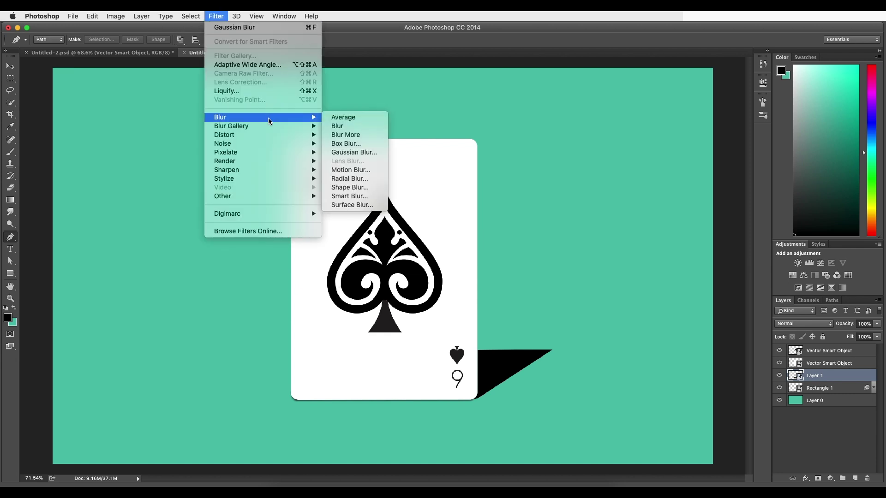
pyautogui.moveTo(267, 126)
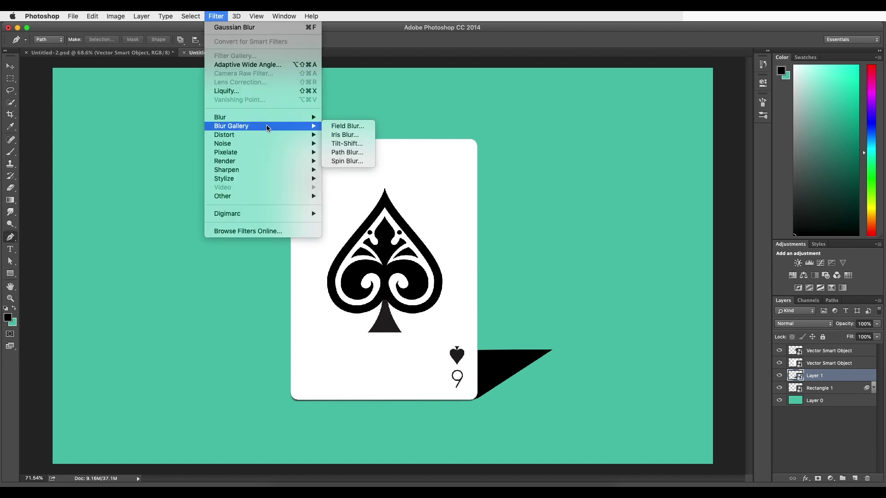
pyautogui.click(348, 144)
pyautogui.moveTo(380, 268); pyautogui.dragTo(401, 355)
pyautogui.moveTo(405, 385); pyautogui.dragTo(402, 415)
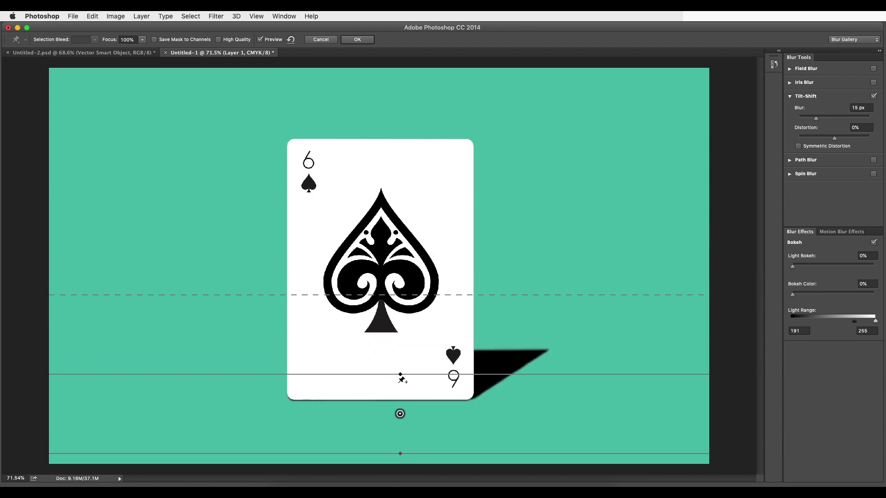
# Step: Tilt the blur's lines to about -32 degrees, narrow the transition toward the shadow's tip, set the blur to 38 px and apply it
pyautogui.moveTo(400, 375); pyautogui.dragTo(420, 378)
pyautogui.moveTo(494, 325); pyautogui.dragTo(575, 339)
pyautogui.moveTo(814, 119); pyautogui.dragTo(827, 121)
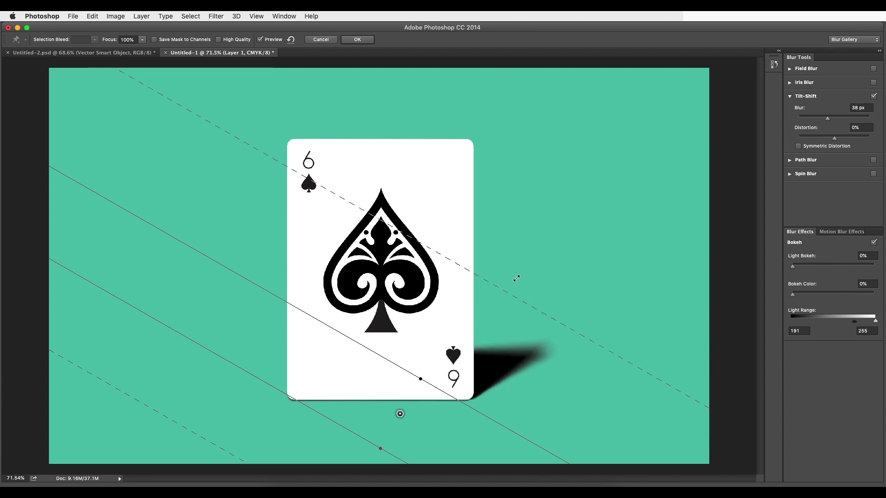
pyautogui.moveTo(494, 301); pyautogui.dragTo(488, 309)
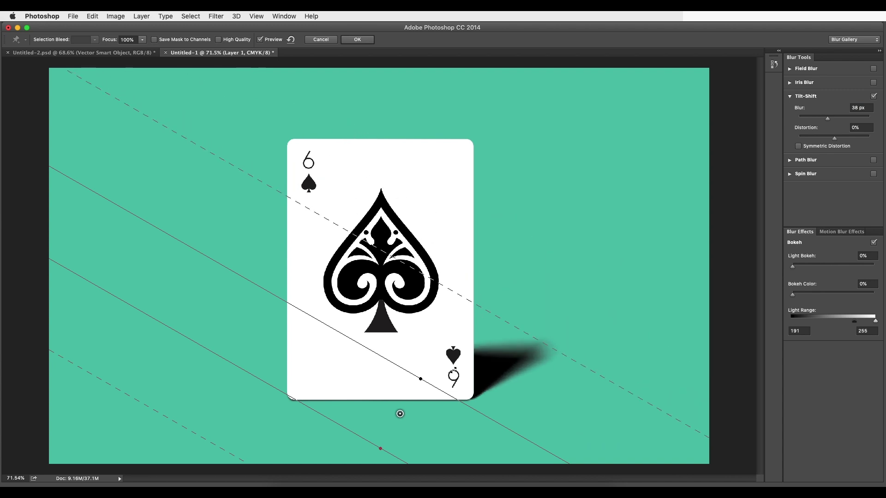
pyautogui.moveTo(421, 380); pyautogui.dragTo(417, 386)
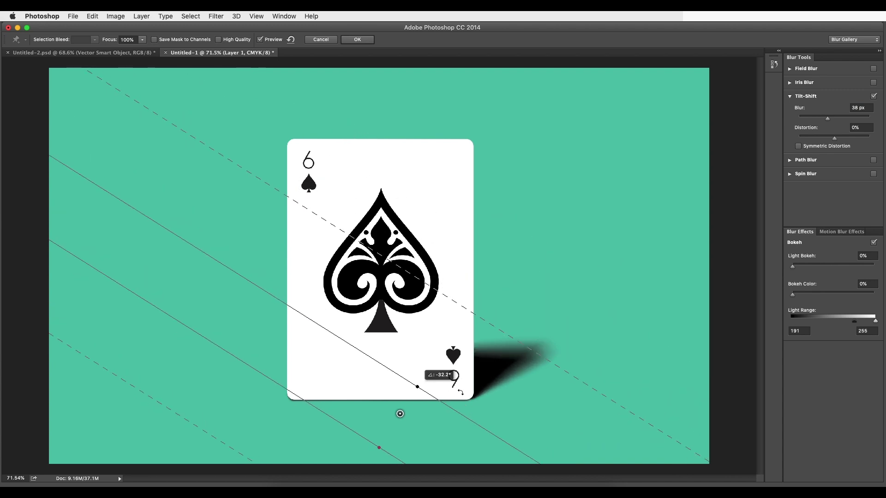
pyautogui.scroll(5, 475, 398)
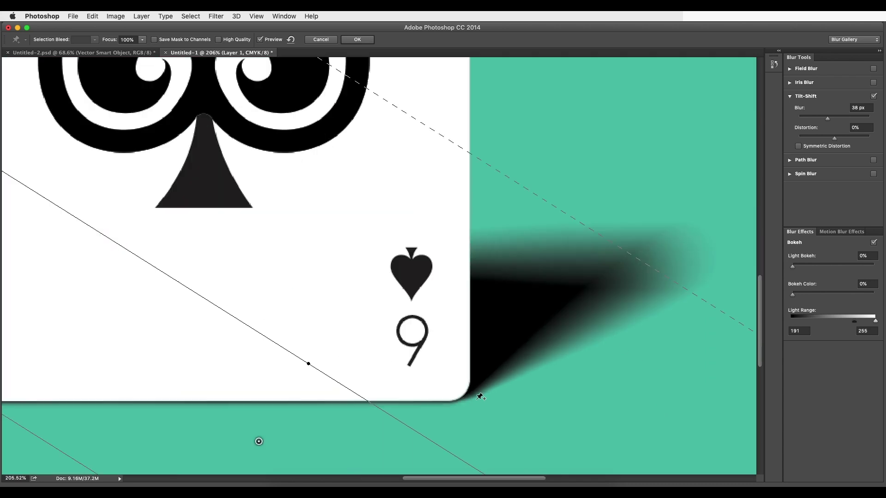
pyautogui.scroll(-3, 481, 391)
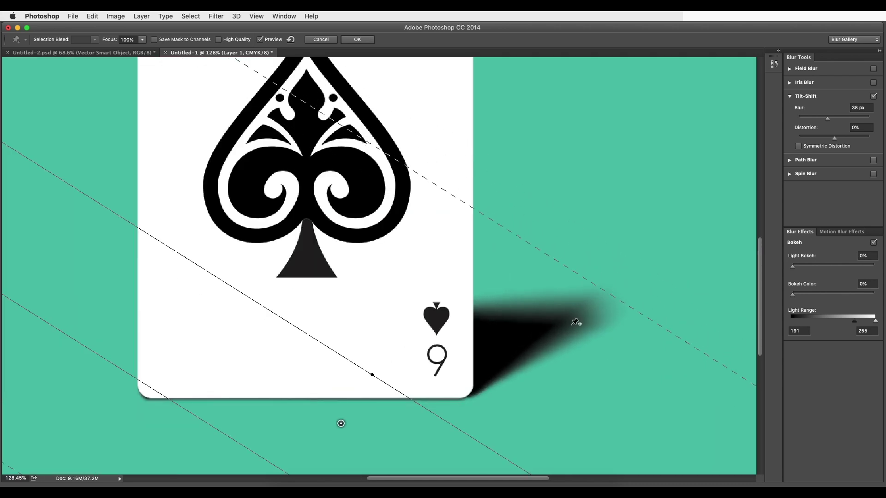
pyautogui.scroll(-4, 595, 282)
pyautogui.click(348, 41)
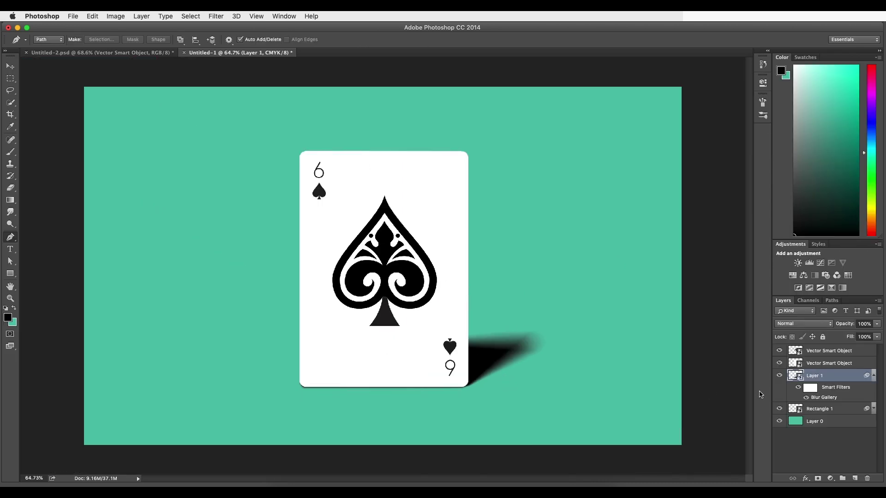
# Step: Lower Layer 1's fill to 31% and add a layer mask to it
pyautogui.click(874, 375)
pyautogui.moveTo(878, 340); pyautogui.dragTo(848, 349)
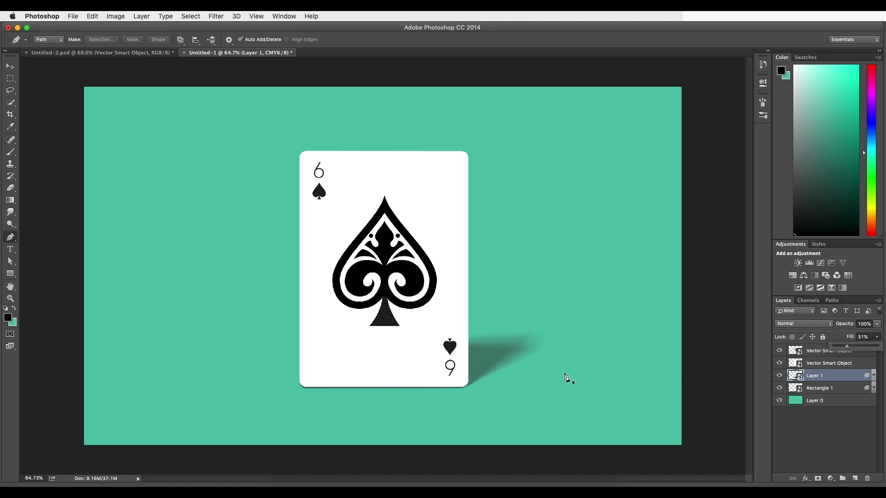
pyautogui.click(818, 479)
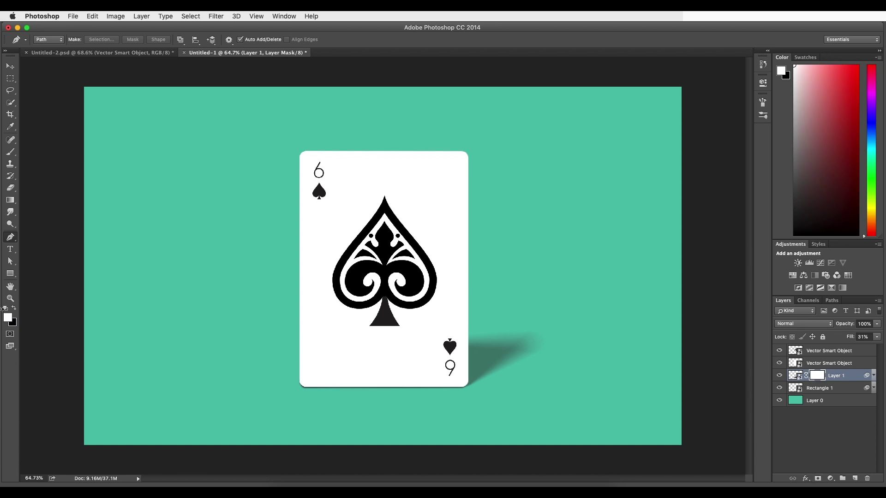
# Step: Fade the cast shadow toward its far end with a white-to-black Foreground to Background linear gradient on Layer 1's mask, redrawing it as needed
pyautogui.click(11, 202)
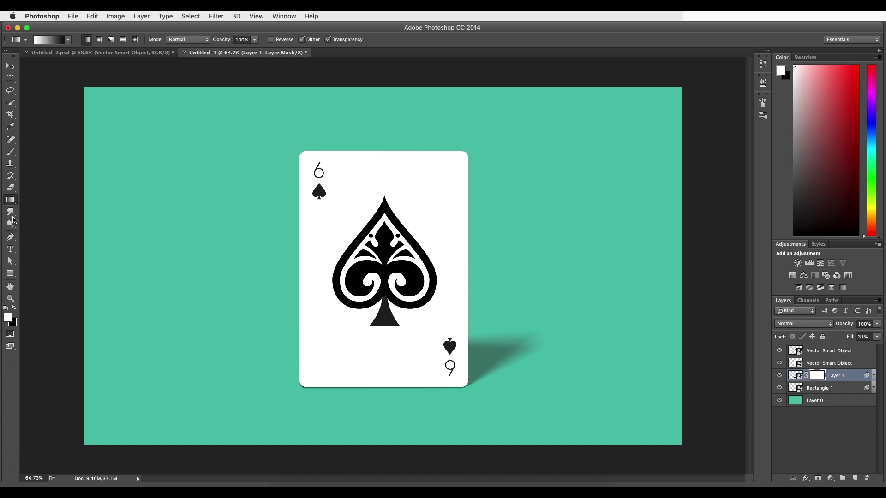
pyautogui.click(38, 41)
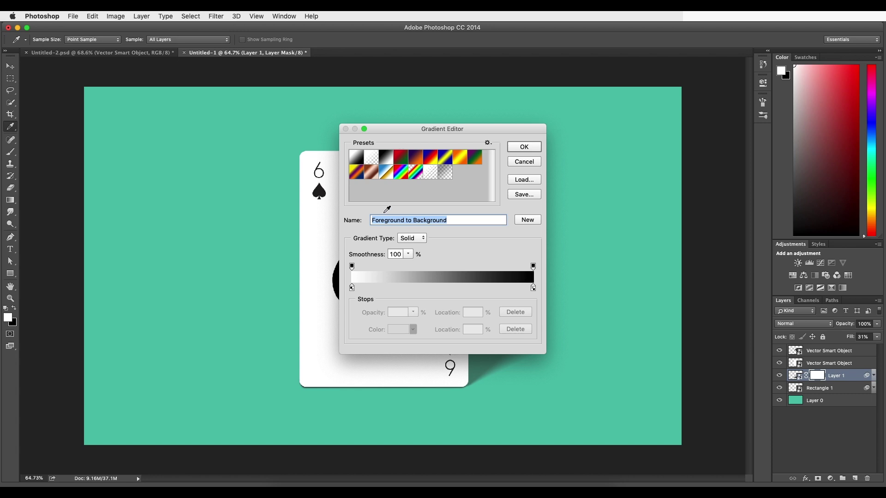
pyautogui.click(519, 149)
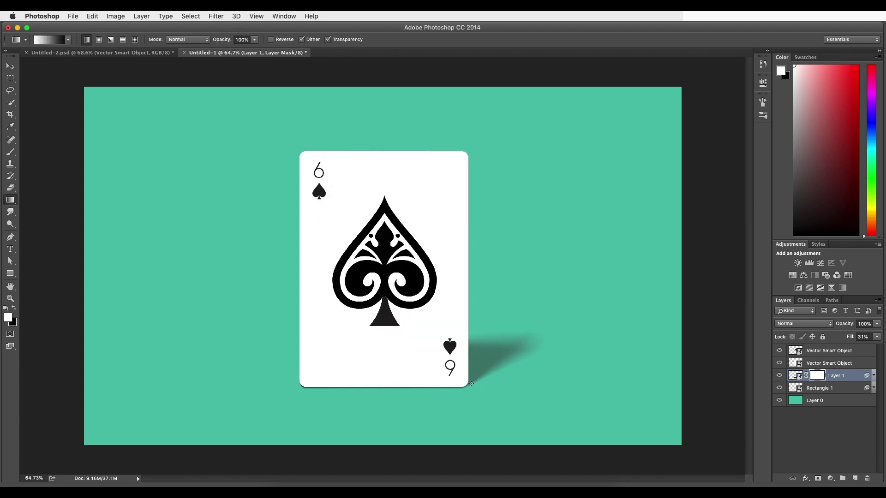
pyautogui.moveTo(456, 390); pyautogui.dragTo(470, 328)
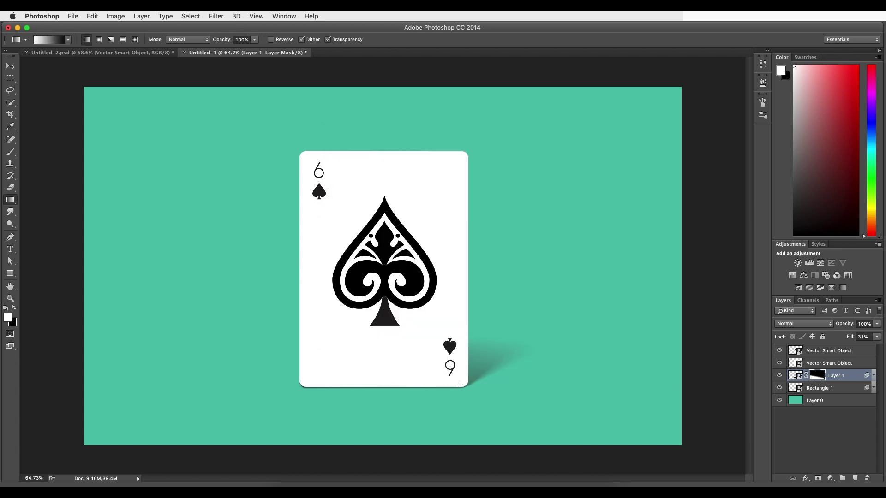
pyautogui.moveTo(444, 391); pyautogui.dragTo(459, 322)
pyautogui.moveTo(505, 306); pyautogui.dragTo(509, 326)
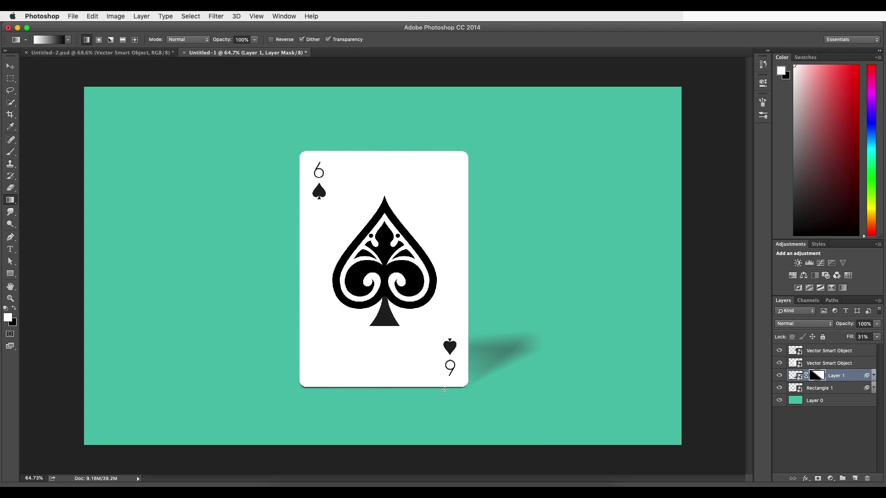
pyautogui.moveTo(454, 356); pyautogui.dragTo(463, 326)
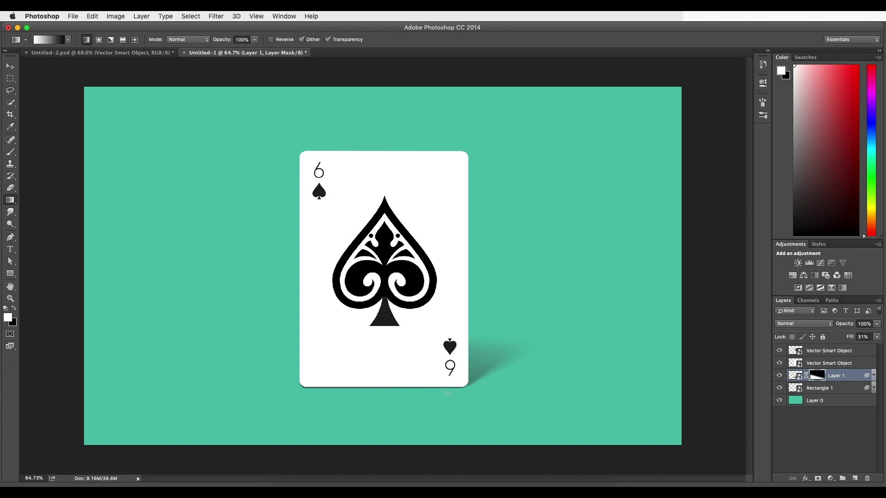
# Step: Refine the cast shadow's fade by redrawing the gradient on Layer 1's mask and nudging the unlinked mask slightly upward, then relink it
pyautogui.moveTo(447, 390); pyautogui.dragTo(464, 327)
pyautogui.moveTo(449, 371); pyautogui.dragTo(463, 326)
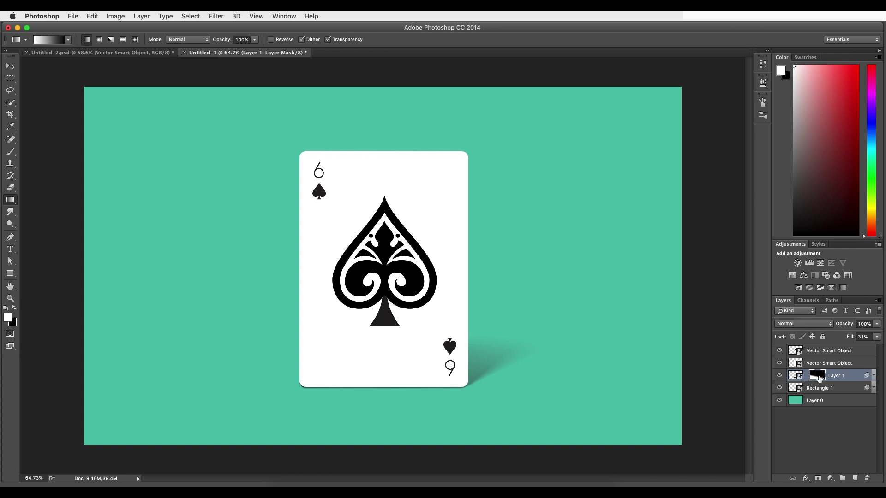
pyautogui.press('v')
pyautogui.moveTo(484, 373)
pyautogui.mouseDown()
pyautogui.moveTo(490, 338)
pyautogui.moveTo(484, 361)
pyautogui.mouseUp()
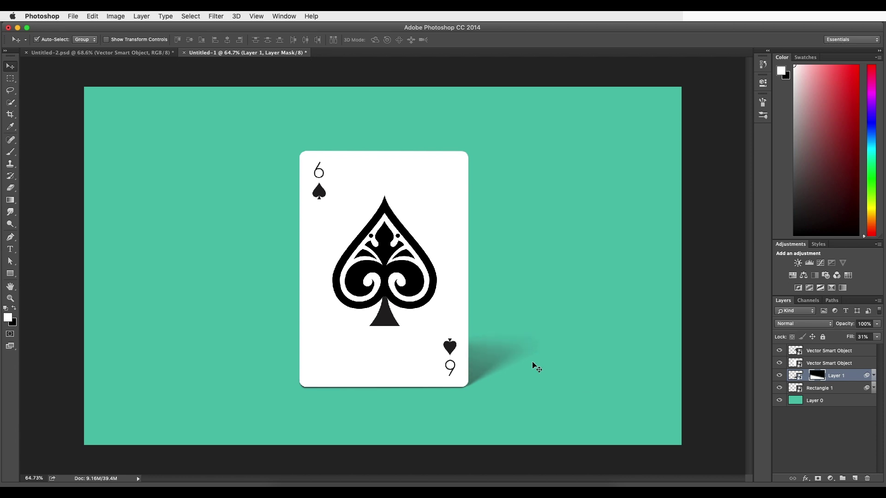
pyautogui.scroll(-3, 480, 348)
pyautogui.moveTo(444, 325); pyautogui.dragTo(461, 332)
pyautogui.scroll(5, 459, 332)
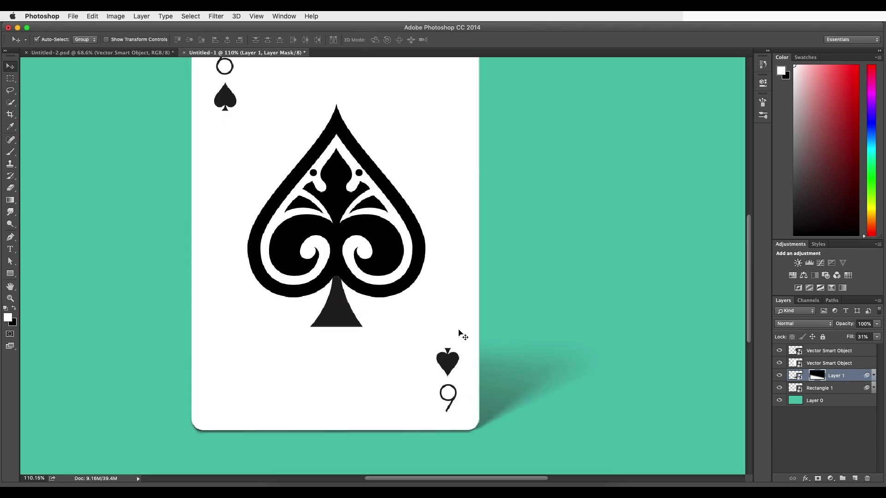
pyautogui.moveTo(521, 378); pyautogui.dragTo(521, 374)
pyautogui.click(806, 375)
# Step: Compare the card's cast shadow with the reference design in Untitled-2.psd, and return to the Untitled-1 document
pyautogui.scroll(-5, 603, 388)
pyautogui.scroll(5, 591, 389)
pyautogui.click(138, 53)
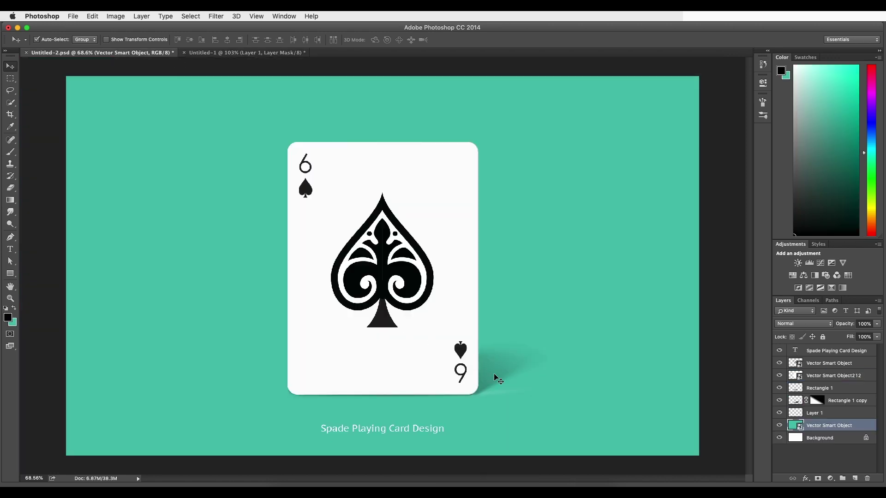
pyautogui.scroll(3, 493, 395)
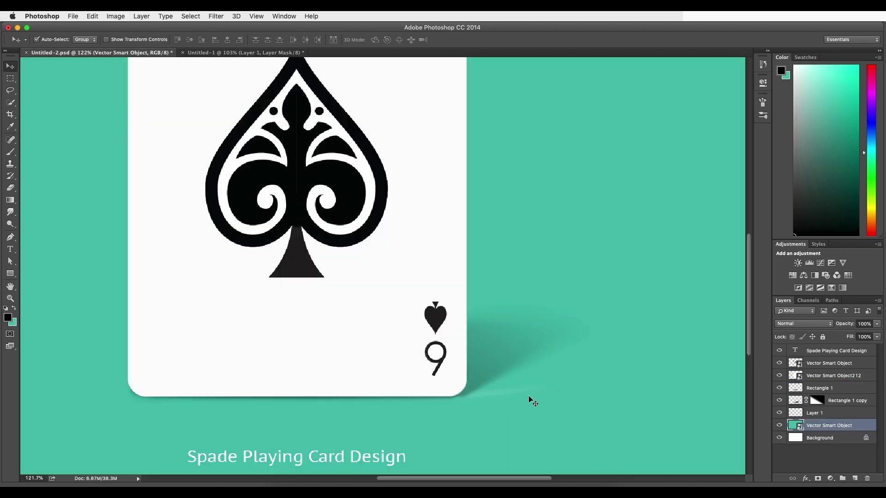
pyautogui.click(249, 52)
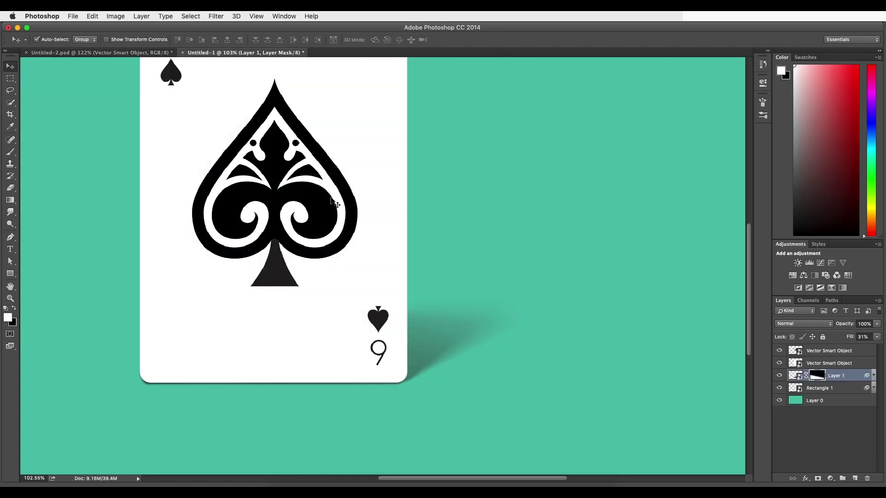
pyautogui.scroll(-4, 413, 305)
pyautogui.scroll(3, 476, 361)
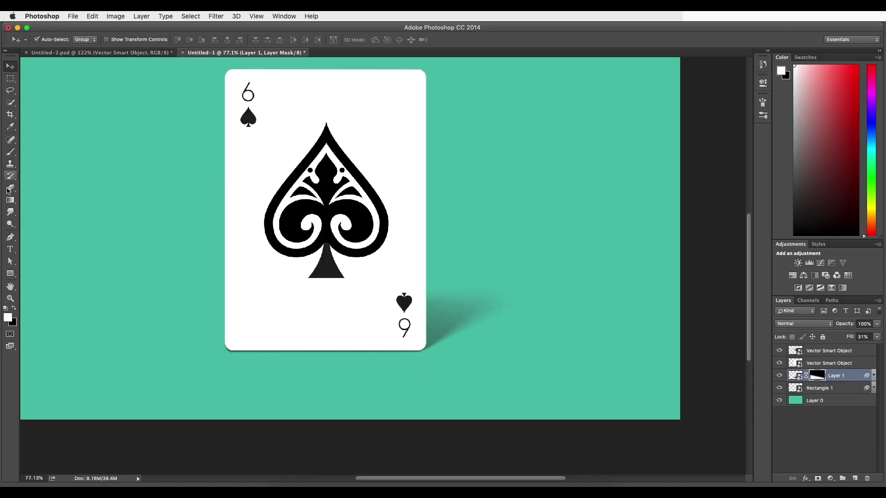
# Step: Draw a thin ellipse about 216 by 10 px across the card's lower-right corner and fill it with white
pyautogui.click(10, 274)
pyautogui.keyDown('alt'); pyautogui.click(16, 277); pyautogui.keyUp('alt')
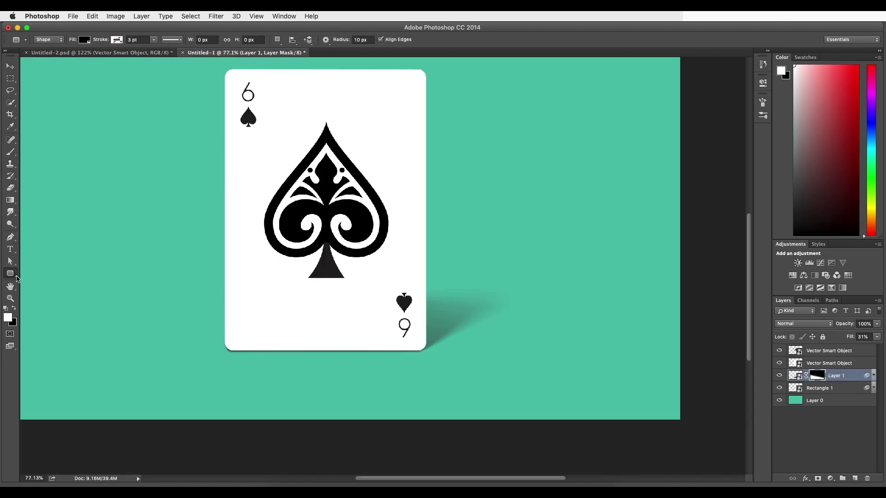
pyautogui.moveTo(16, 279); pyautogui.dragTo(42, 291)
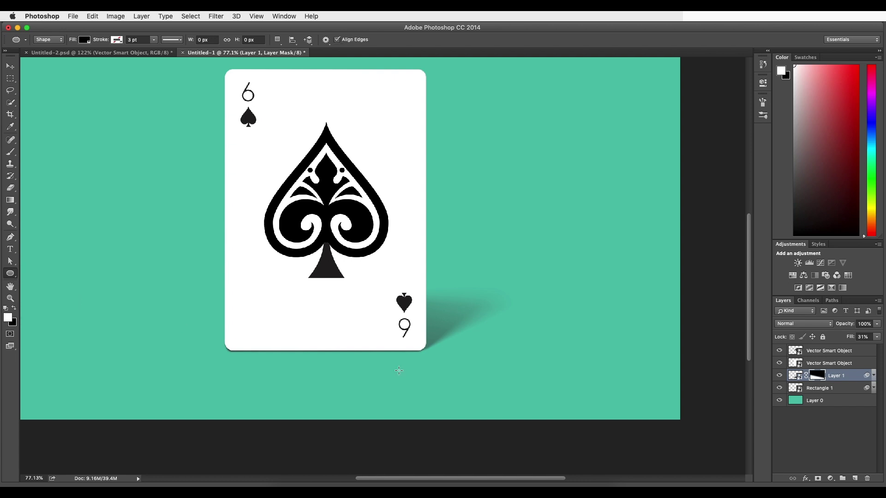
pyautogui.moveTo(433, 348); pyautogui.dragTo(471, 350)
pyautogui.click(89, 42)
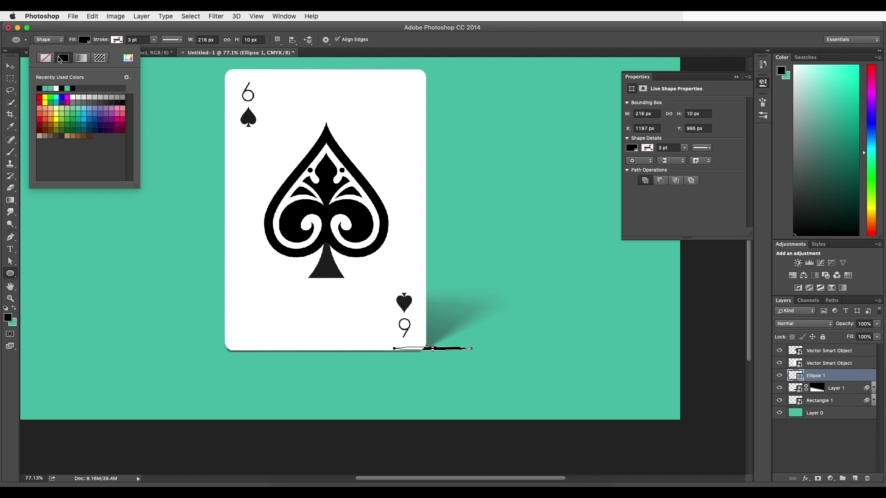
pyautogui.click(85, 43)
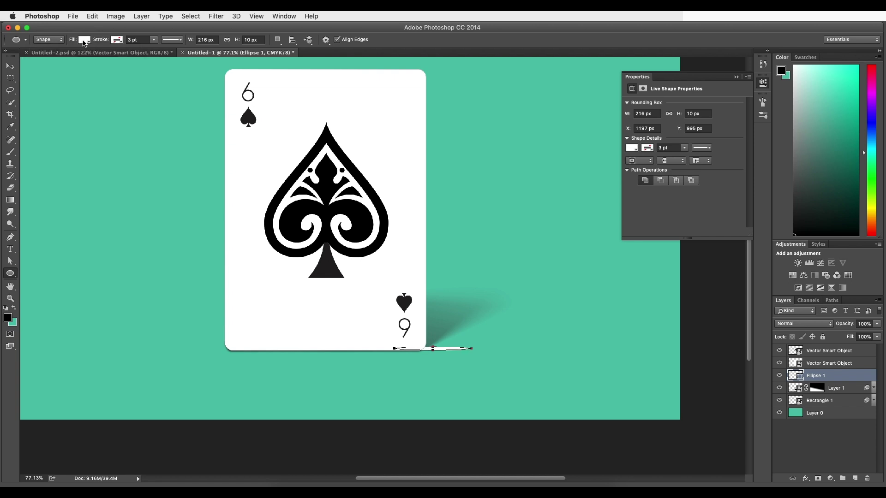
# Step: Convert Ellipse 1 to a smart object and move it directly above Layer 0 in the layer stack
pyautogui.rightClick(859, 379)
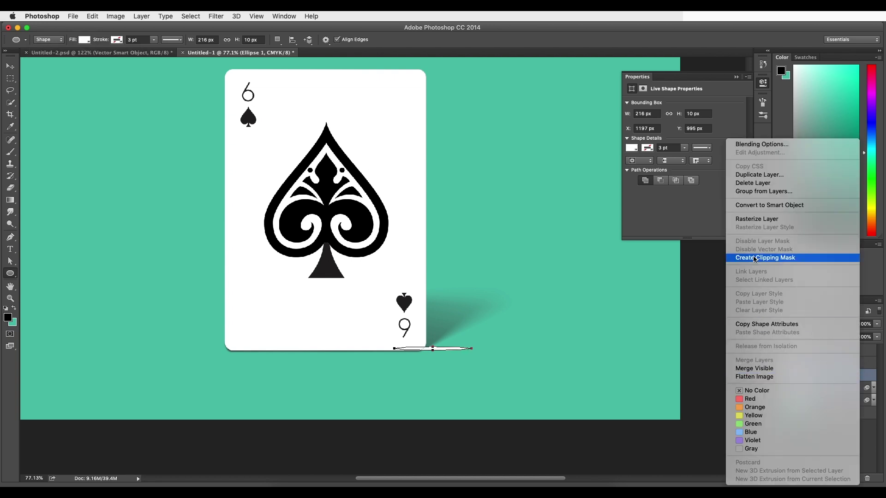
pyautogui.click(770, 206)
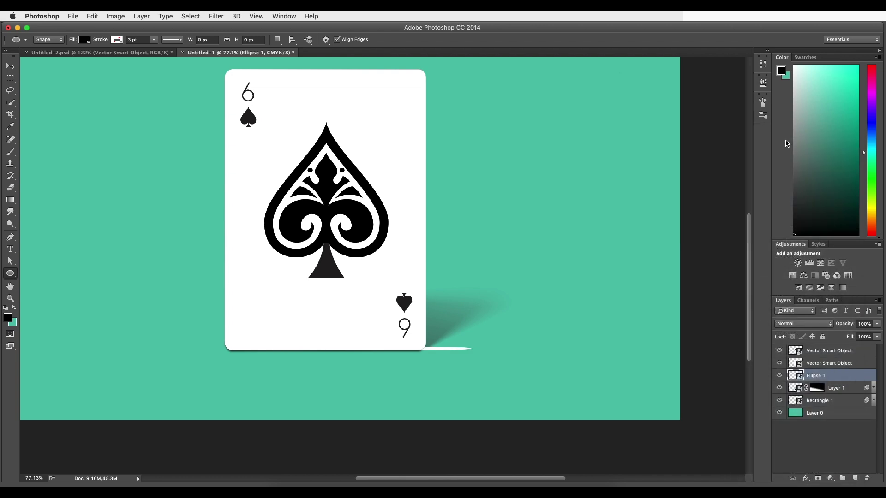
pyautogui.moveTo(826, 376); pyautogui.dragTo(831, 406)
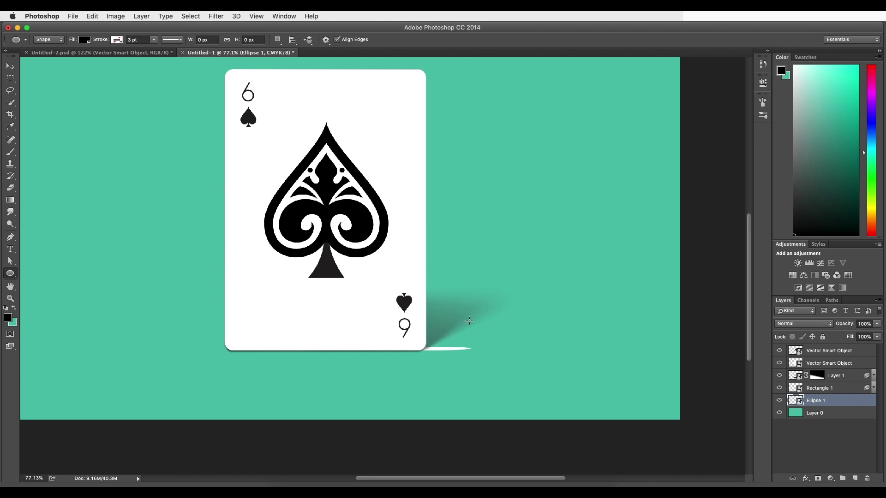
# Step: Apply a Motion Blur to Ellipse 1 with an angle of 0 degrees and a distance of 226 pixels
pyautogui.click(211, 17)
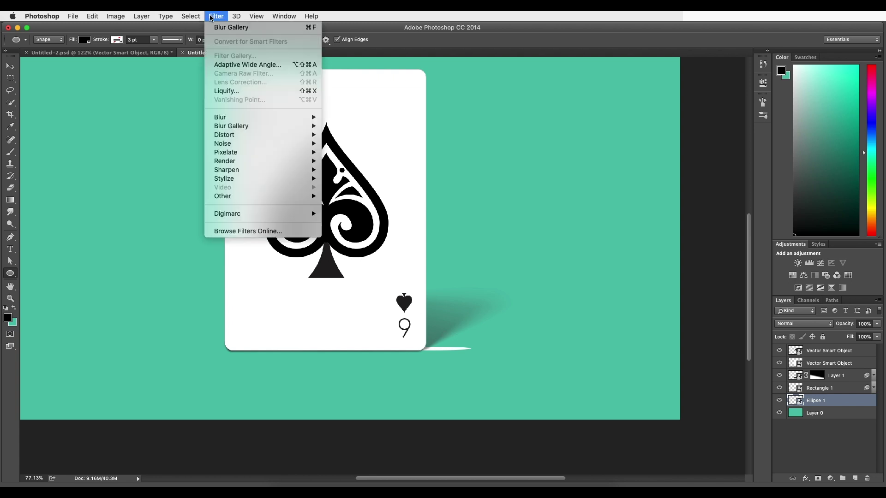
pyautogui.moveTo(246, 119)
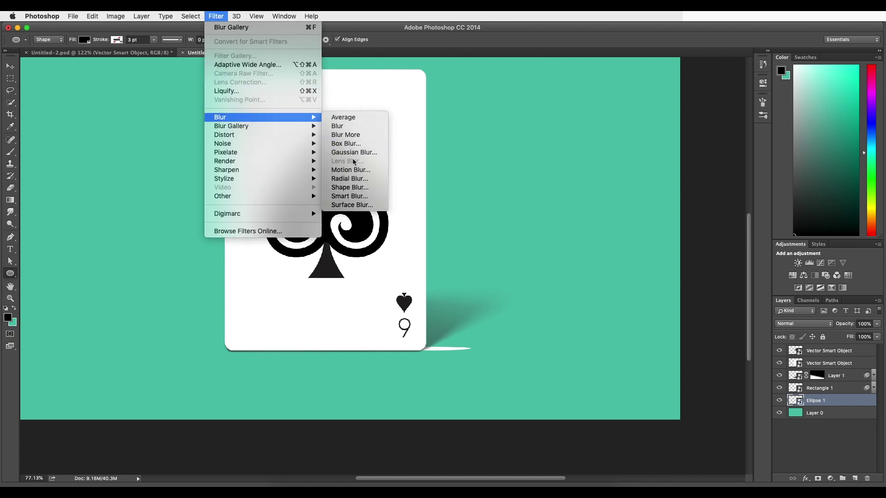
pyautogui.click(351, 170)
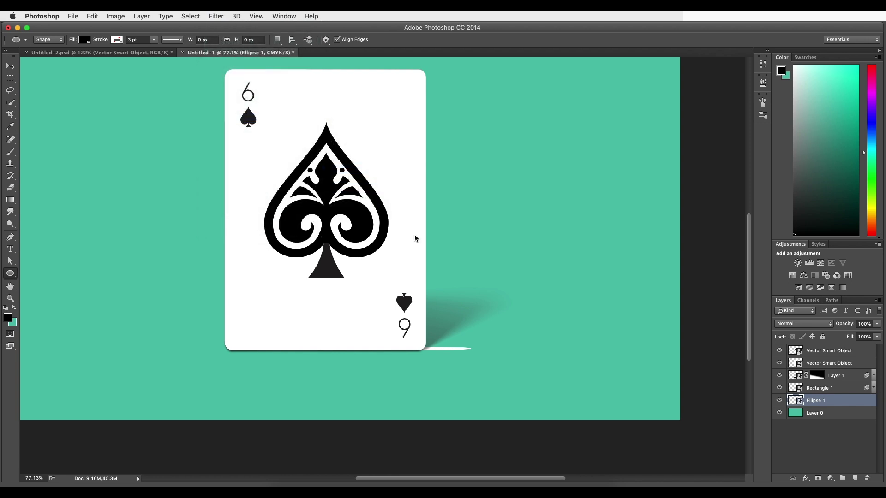
pyautogui.moveTo(431, 319)
pyautogui.mouseDown()
pyautogui.moveTo(412, 320)
pyautogui.moveTo(419, 320)
pyautogui.mouseUp()
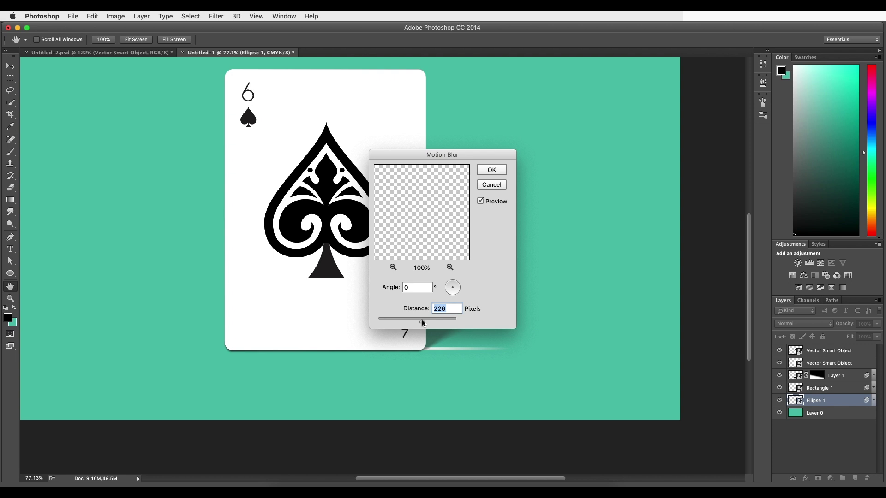
pyautogui.click(497, 172)
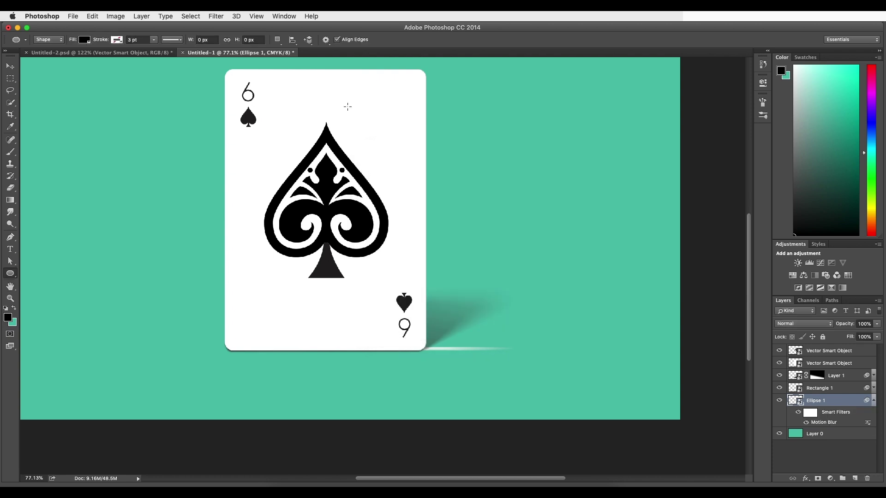
# Step: Soften Ellipse 1 with a slight Gaussian Blur and lower its fill to 41%
pyautogui.click(224, 16)
pyautogui.moveTo(296, 117)
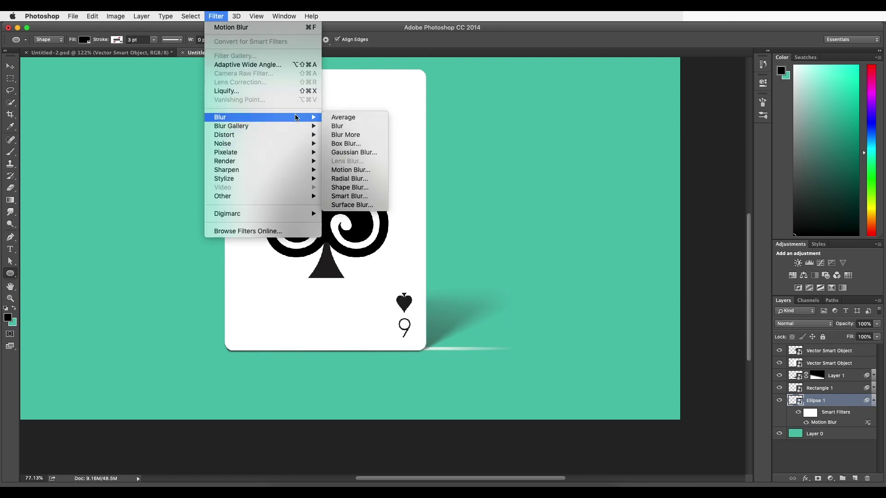
pyautogui.click(354, 152)
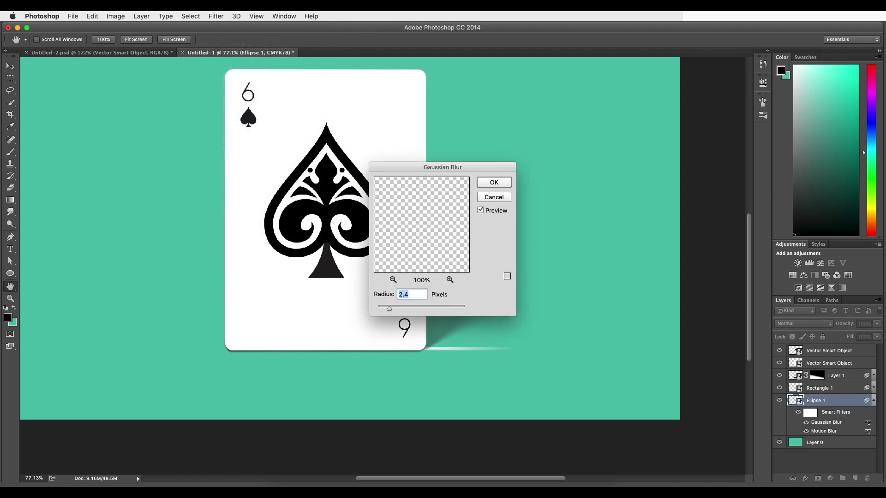
pyautogui.moveTo(409, 307); pyautogui.dragTo(401, 308)
pyautogui.click(500, 182)
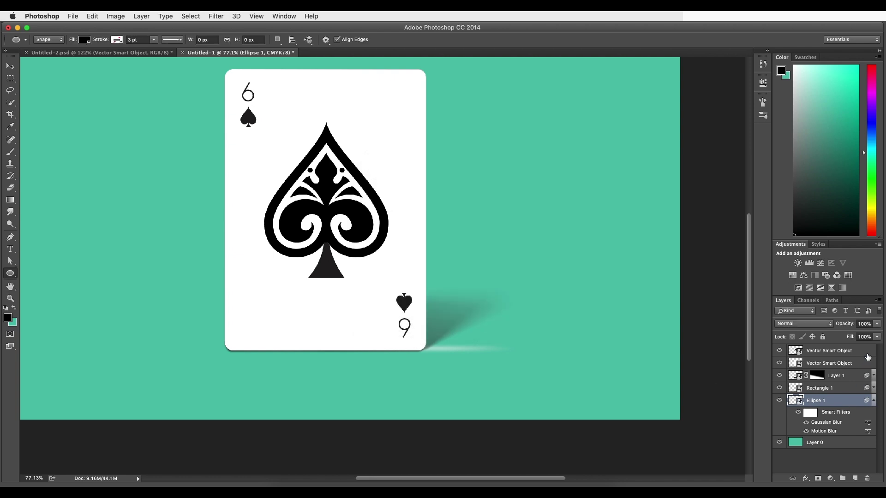
pyautogui.moveTo(877, 337); pyautogui.dragTo(850, 347)
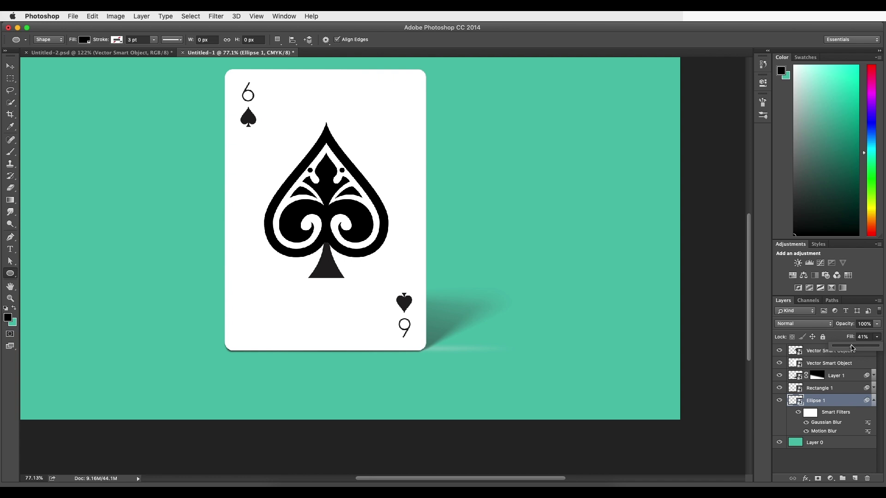
# Step: Rotate the Ellipse 1 highlight about -3 degrees so it rises slightly away from the card's corner
pyautogui.click(10, 66)
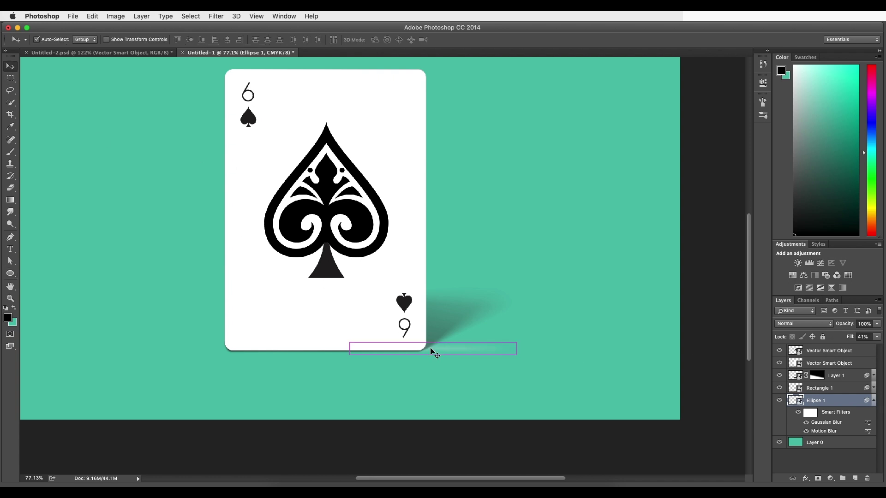
pyautogui.press('super+t')
pyautogui.click(511, 191)
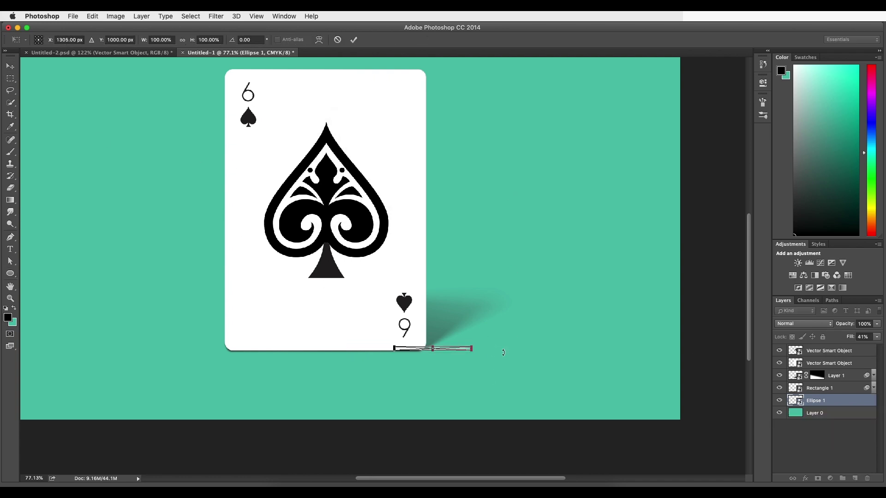
pyautogui.scroll(5, 479, 361)
pyautogui.moveTo(470, 329); pyautogui.dragTo(471, 313)
pyautogui.moveTo(440, 333); pyautogui.dragTo(405, 327)
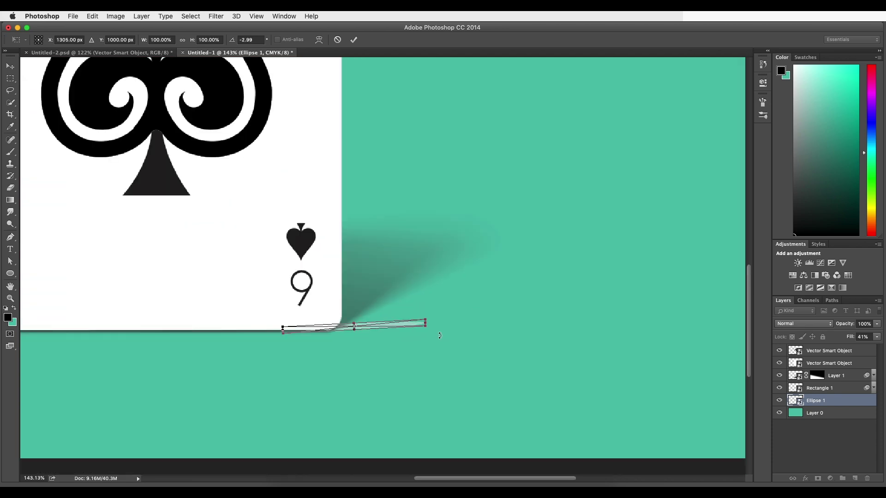
pyautogui.press('Return')
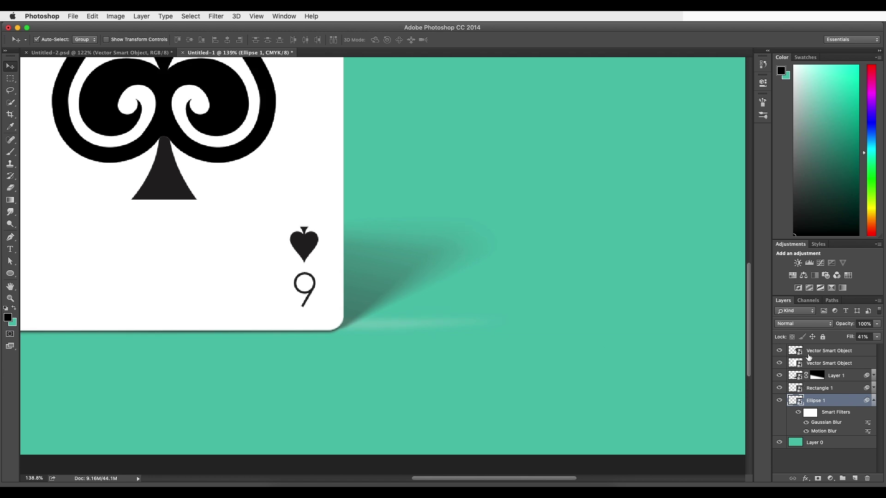
# Step: Set the Ellipse 1 highlight's blend mode to Screen
pyautogui.click(815, 324)
pyautogui.press('Escape')
pyautogui.click(818, 389)
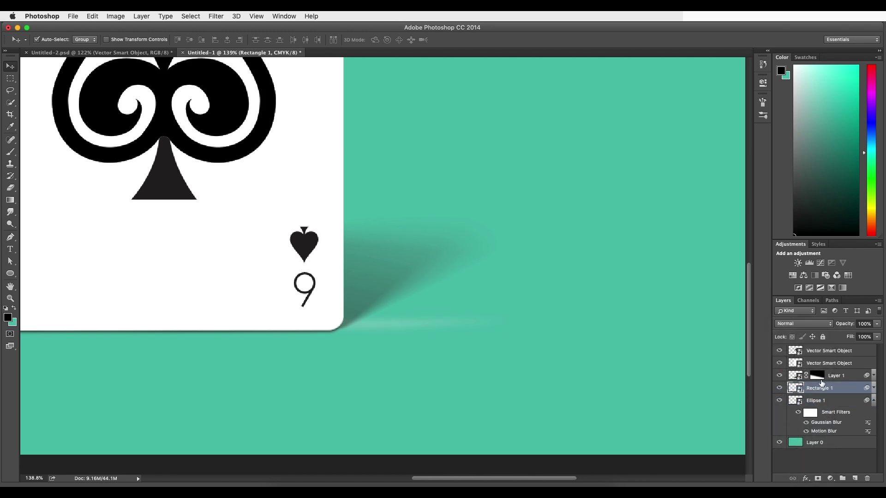
pyautogui.keyDown('shift'); pyautogui.click(850, 378); pyautogui.keyUp('shift')
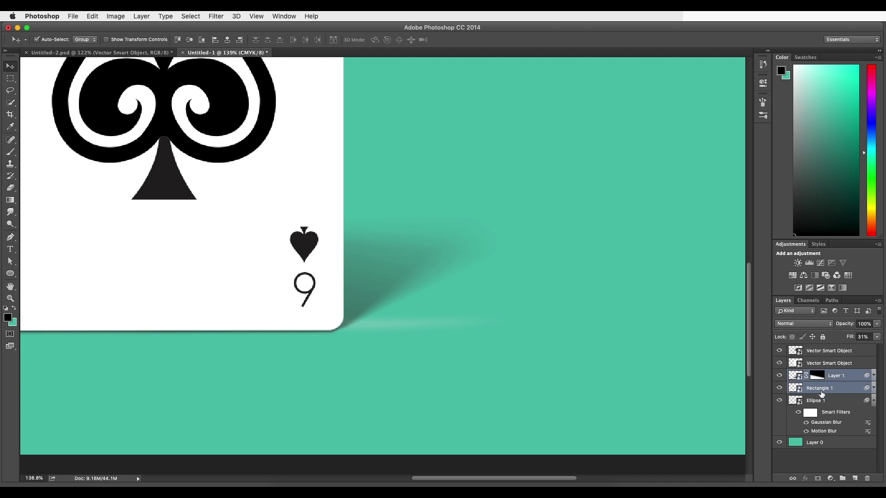
pyautogui.click(815, 326)
pyautogui.click(854, 397)
pyautogui.click(850, 400)
# Step: Set the blend mode of both shadow layers, Rectangle 1 and Layer 1, to Multiply
pyautogui.click(842, 387)
pyautogui.click(808, 325)
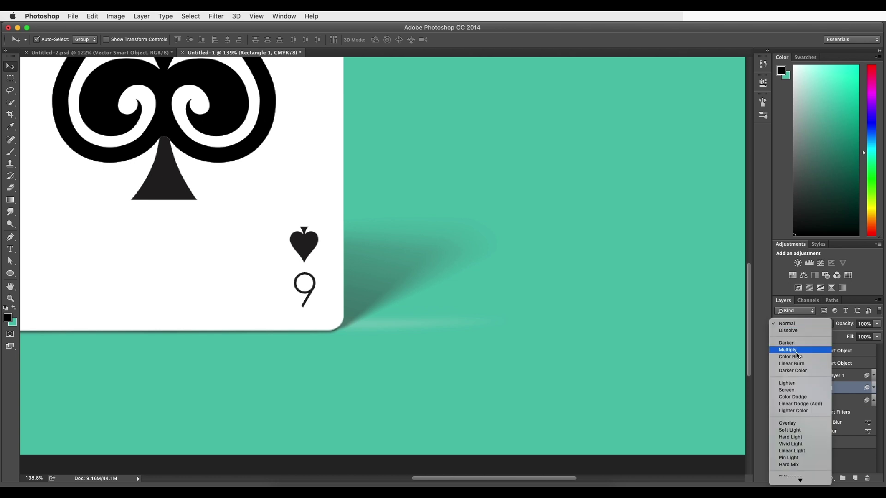
pyautogui.click(803, 353)
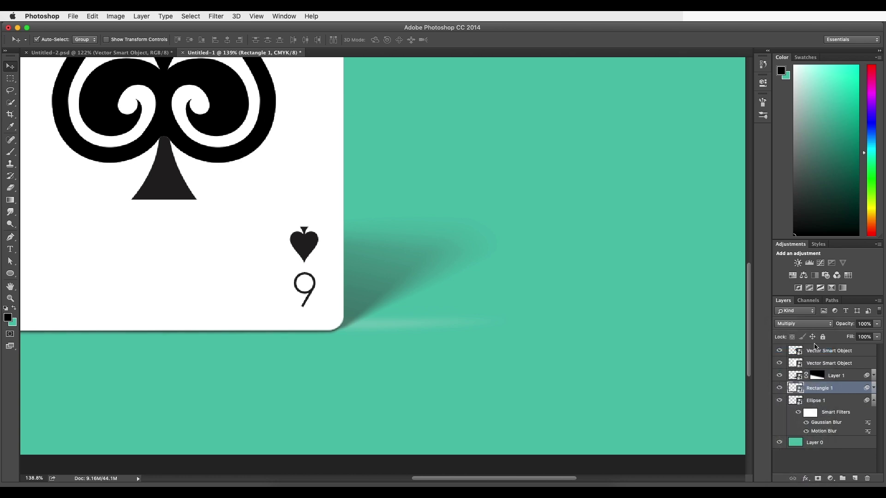
pyautogui.click(837, 377)
pyautogui.click(810, 326)
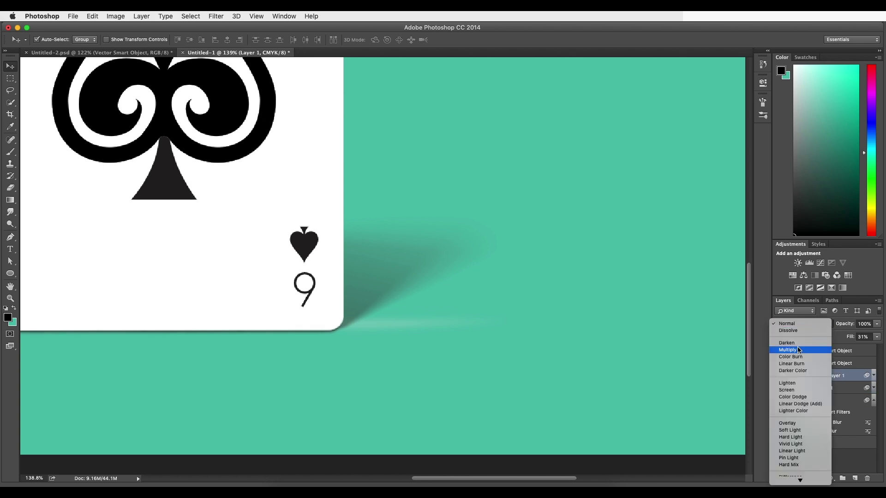
pyautogui.click(796, 351)
# Step: Review the whole composition and adjust the Ellipse 1 highlight's fill to 43%
pyautogui.click(408, 343)
pyautogui.scroll(-8, 402, 345)
pyautogui.scroll(3, 396, 349)
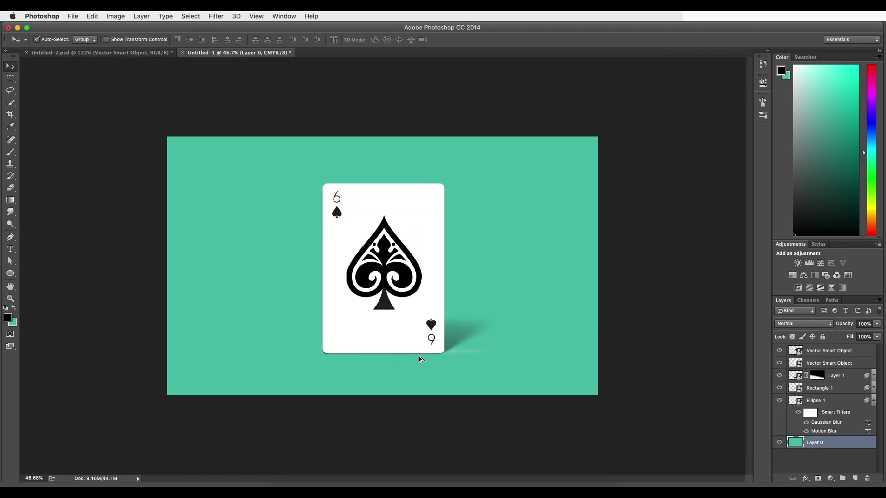
pyautogui.click(465, 354)
pyautogui.click(877, 338)
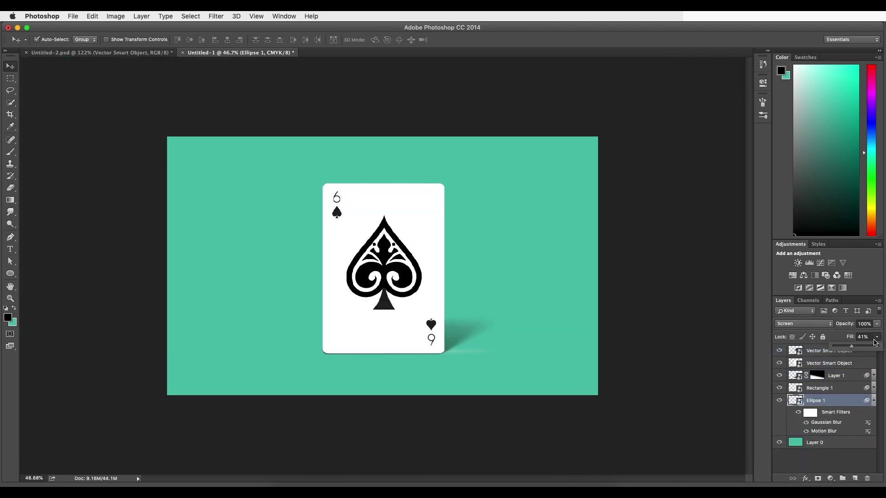
pyautogui.moveTo(852, 348); pyautogui.dragTo(848, 348)
pyautogui.scroll(2, 488, 354)
pyautogui.scroll(-2, 433, 306)
# Step: Add the caption "Spade Playing Card Design" beneath the card and enlarge it to about 43 pt, centred under the card
pyautogui.press('t')
pyautogui.click(369, 384)
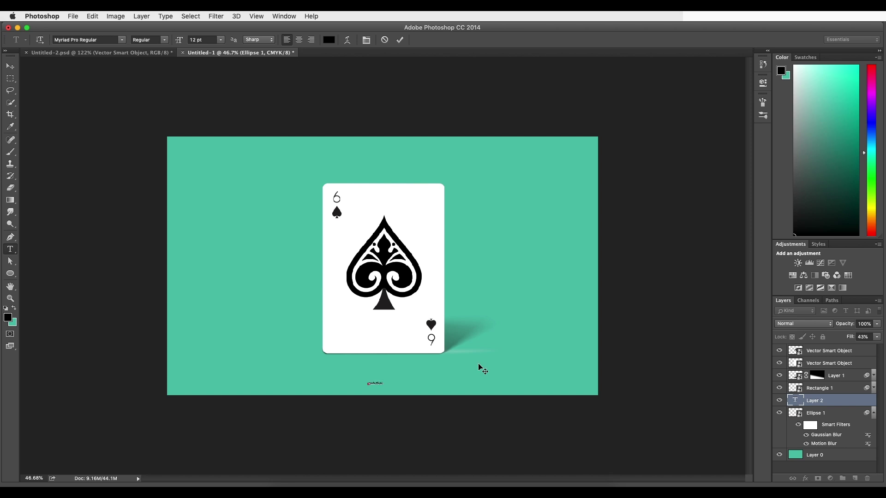
pyautogui.click(10, 66)
pyautogui.press('super+t')
pyautogui.moveTo(398, 381)
pyautogui.mouseDown()
pyautogui.moveTo(436, 377)
pyautogui.moveTo(401, 377)
pyautogui.mouseUp()
pyautogui.press('Return')
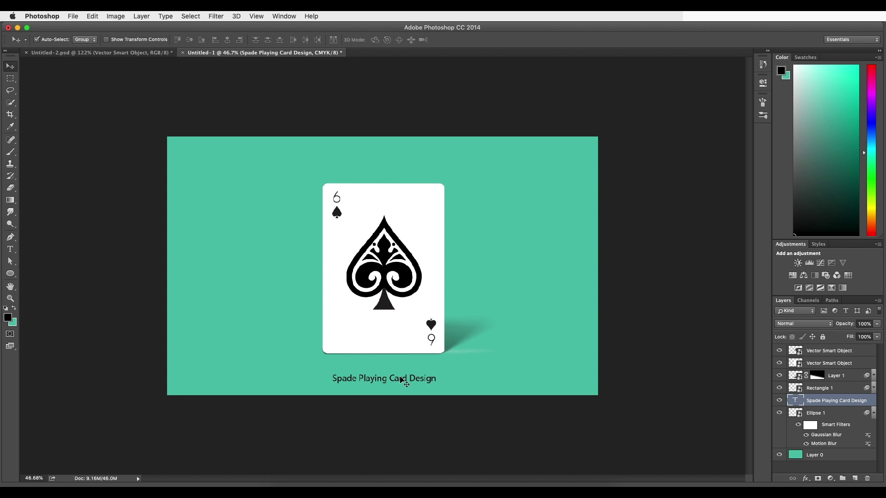
# Step: Recolour the caption with the white sampled from the card's face
pyautogui.press('i')
pyautogui.click(421, 300)
pyautogui.hotkey('alt', 'BackSpace')
# Step: Set the caption's font to PT Sans Caption Regular, then scale the text down slightly and centre it beneath the card
pyautogui.press('t')
pyautogui.click(122, 39)
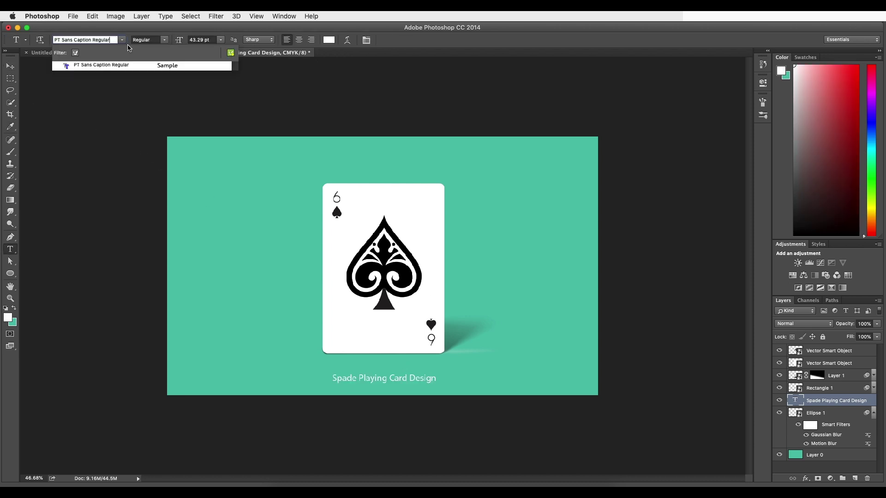
pyautogui.click(120, 67)
pyautogui.click(10, 66)
pyautogui.press('super+t')
pyautogui.moveTo(454, 373); pyautogui.dragTo(411, 382)
pyautogui.press('Return')
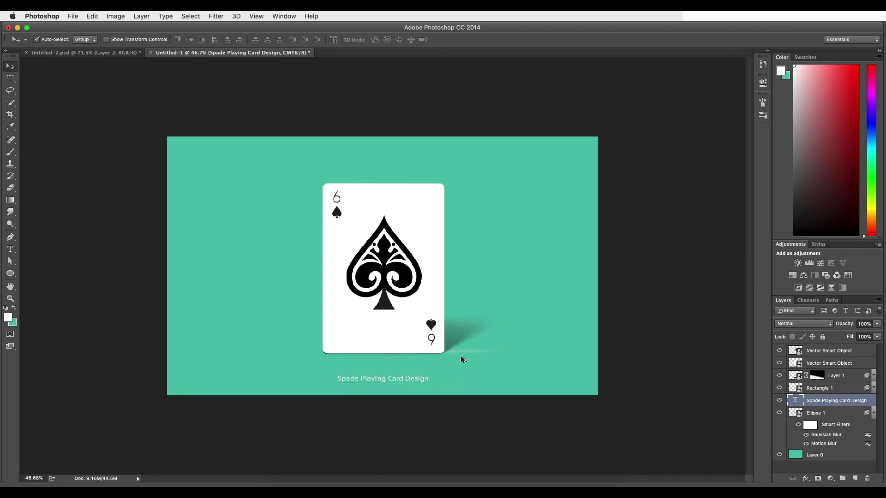
# Step: Compare the finished composition with the reference version in Untitled-2.psd and return to Untitled-1
pyautogui.click(473, 352)
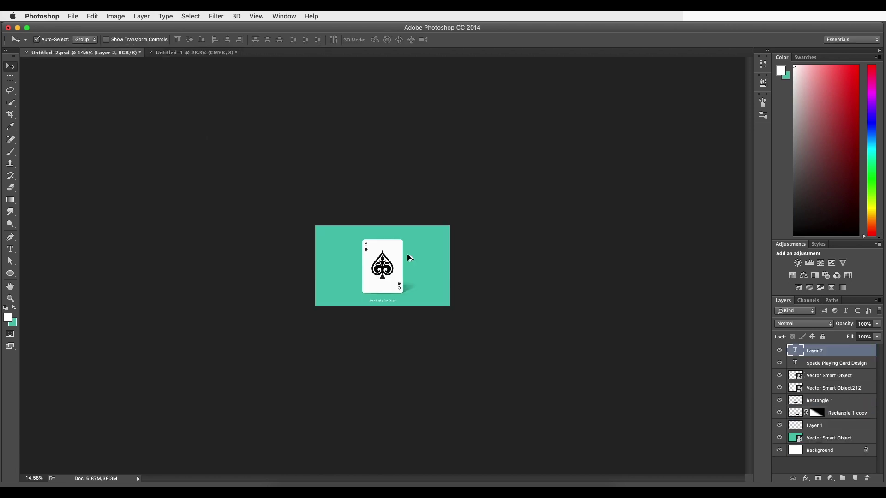
pyautogui.hotkey('ctrl', '0')
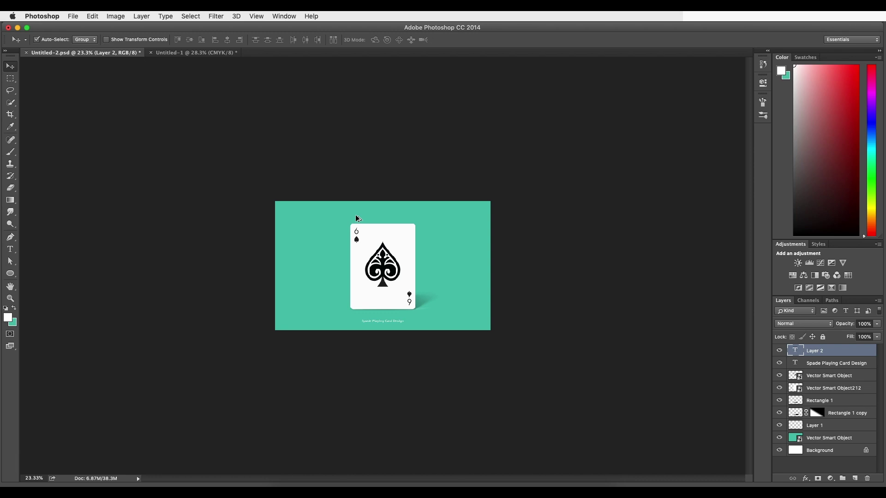
pyautogui.hotkey('ctrl', 'Tab')
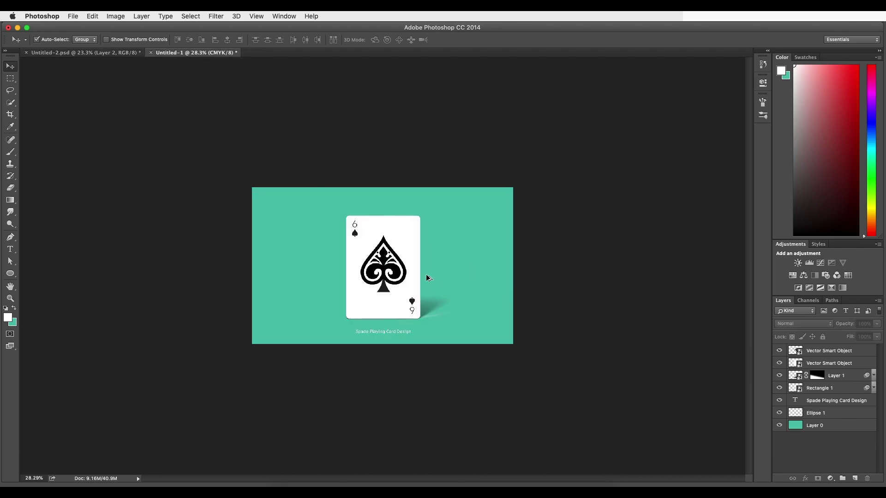
pyautogui.click(73, 53)
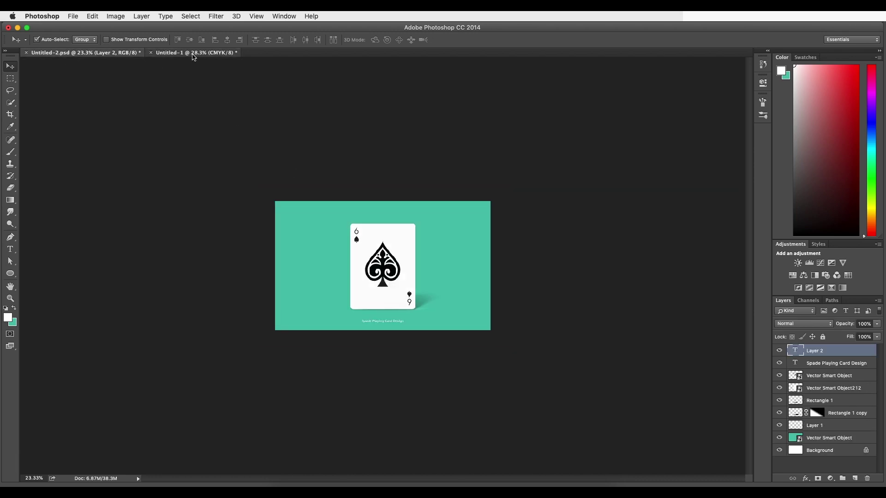
pyautogui.click(193, 54)
# Step: Examine the finished card, its spade ornament, shadows, floor highlight and caption up close and as a whole
pyautogui.scroll(5, 391, 275)
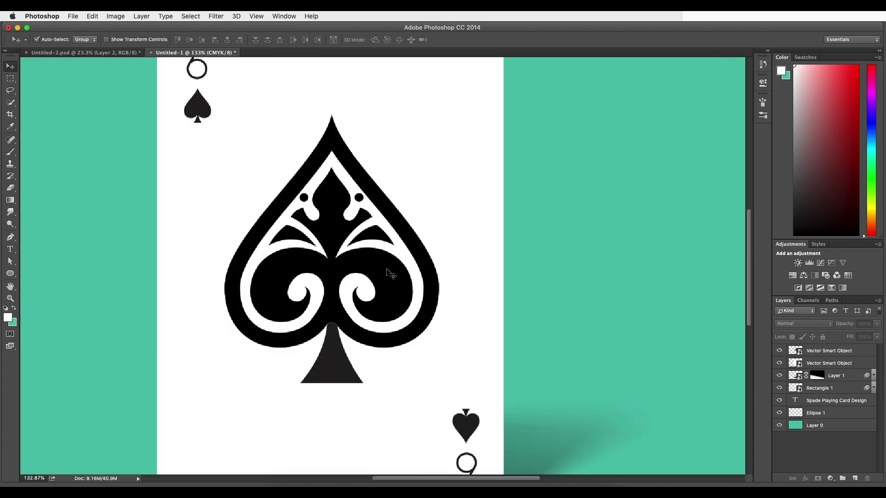
pyautogui.scroll(-4, 433, 319)
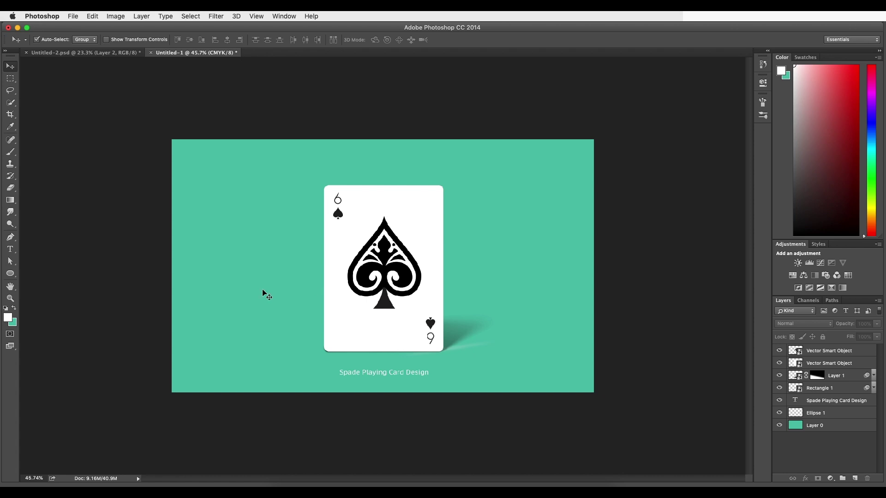
pyautogui.scroll(-5, 440, 340)
pyautogui.scroll(6, 440, 340)
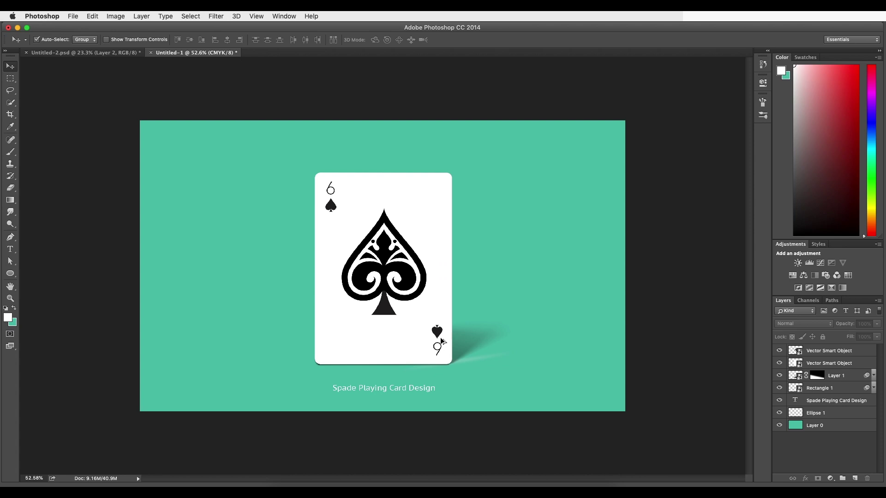
pyautogui.scroll(2, 442, 341)
pyautogui.scroll(-2, 441, 340)
pyautogui.scroll(2, 441, 341)
pyautogui.scroll(-4, 442, 341)
pyautogui.scroll(3, 441, 341)
pyautogui.scroll(-3, 455, 304)
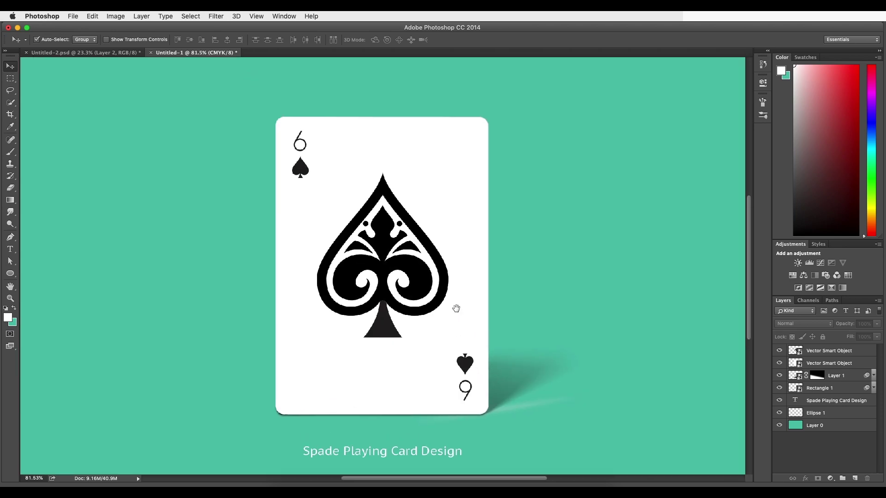
pyautogui.scroll(4, 459, 316)
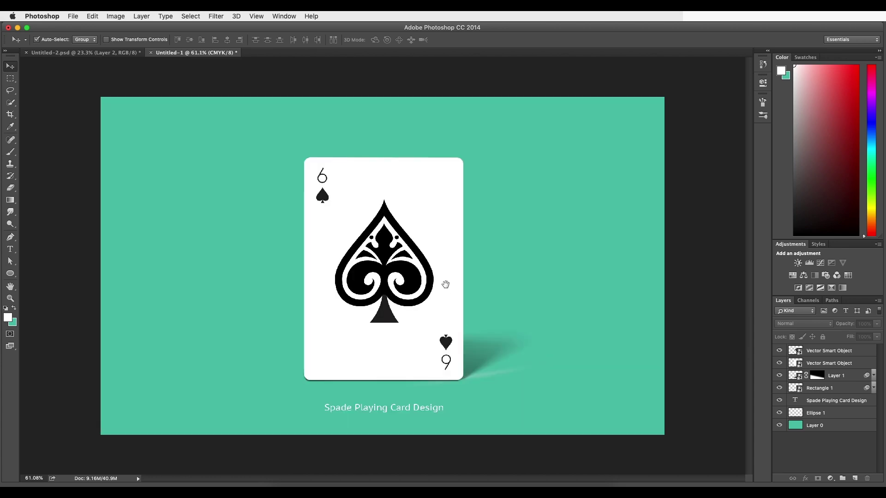